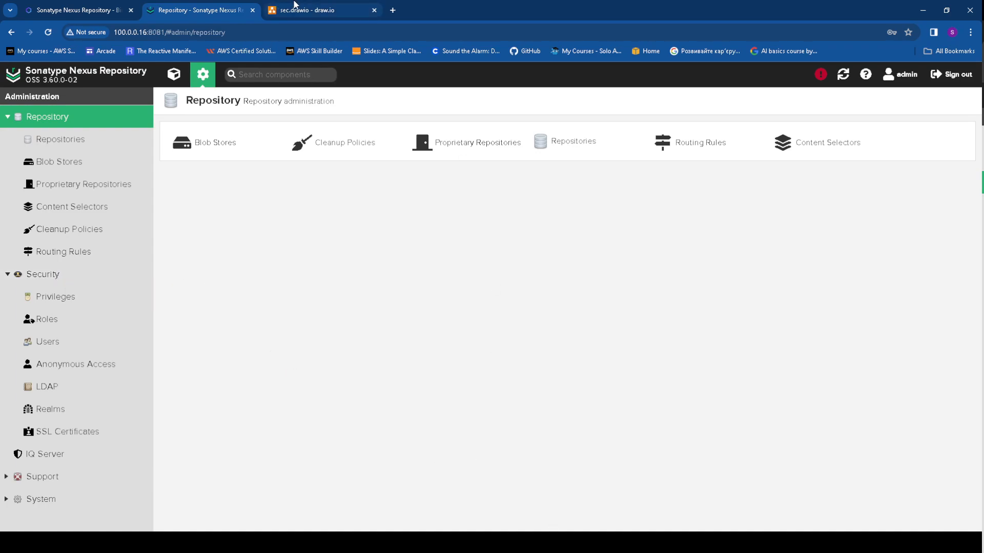
Show the sec.drawio diagram and review its Privelegy table holding the mvn repo entry
left_click(305, 9)
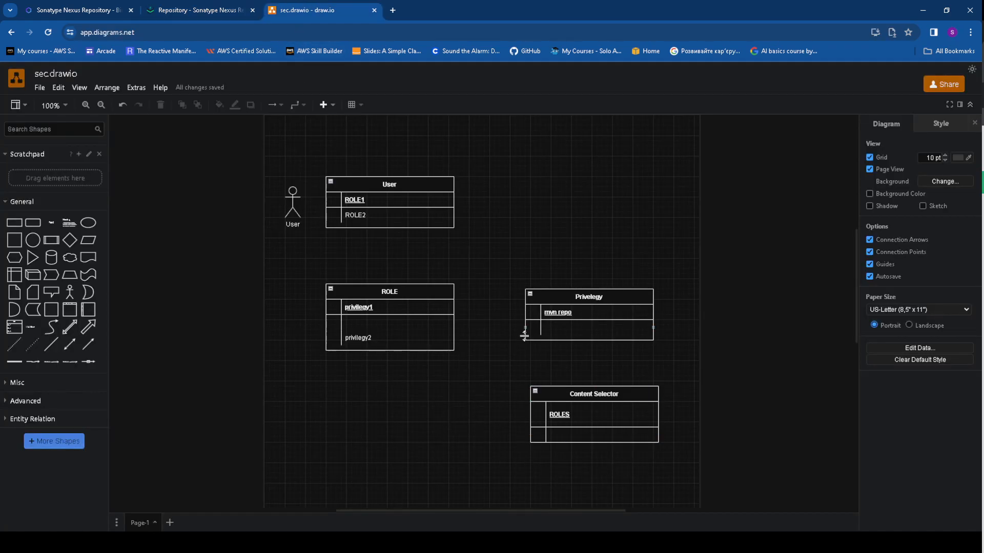
left_click_drag(499, 266, 692, 363)
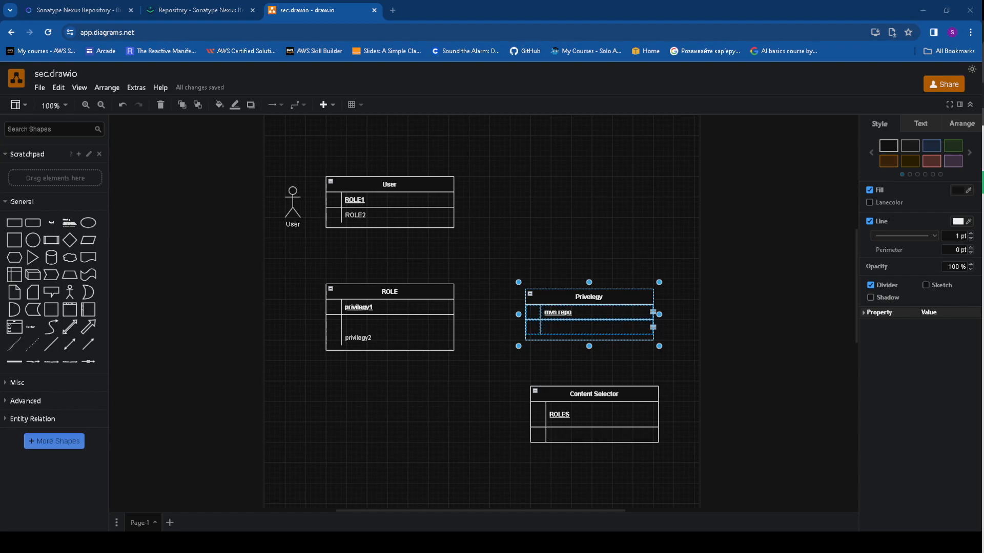
left_click(433, 395)
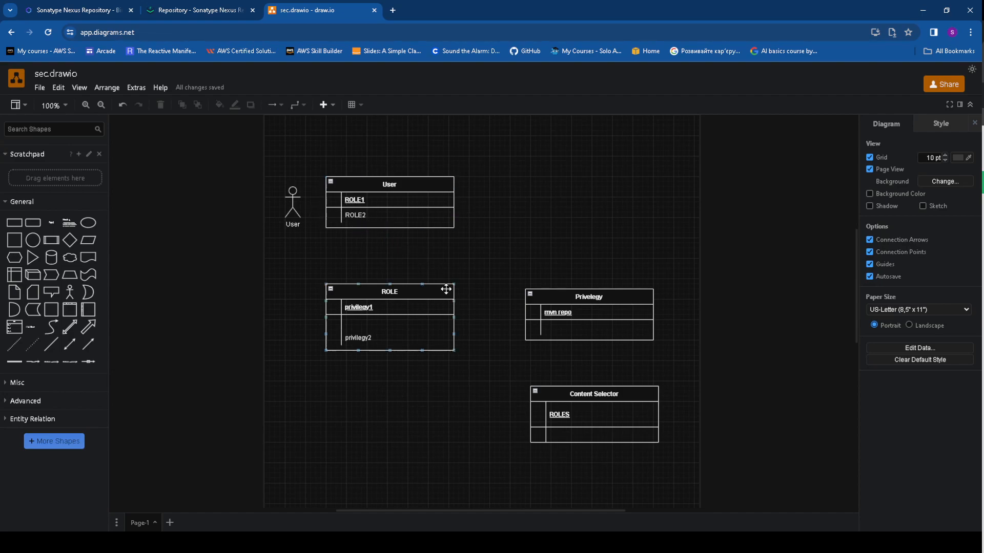
Back in Nexus, open the Security Privileges list and scan the built-in nx- privileges
left_click(200, 10)
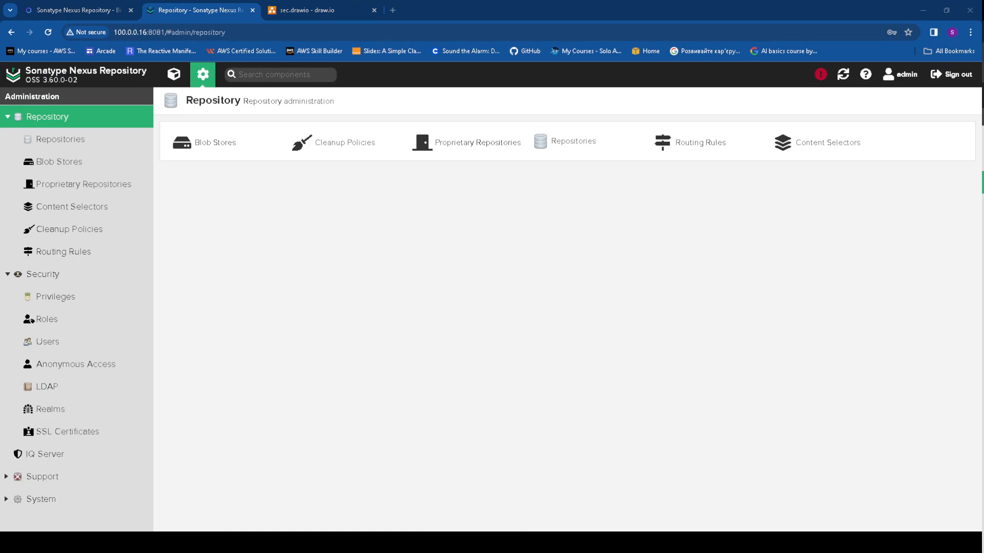
key("ctrl+a")
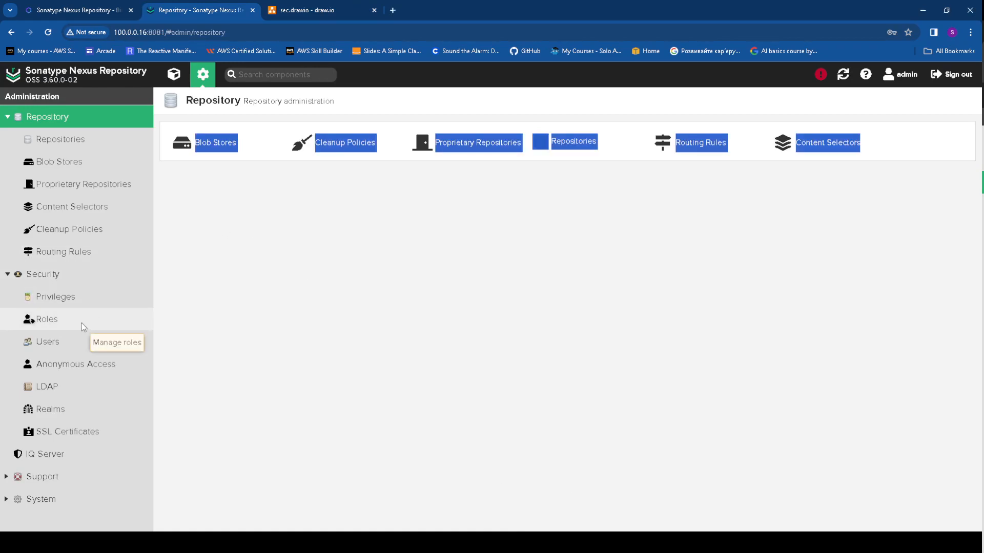
left_click(79, 297)
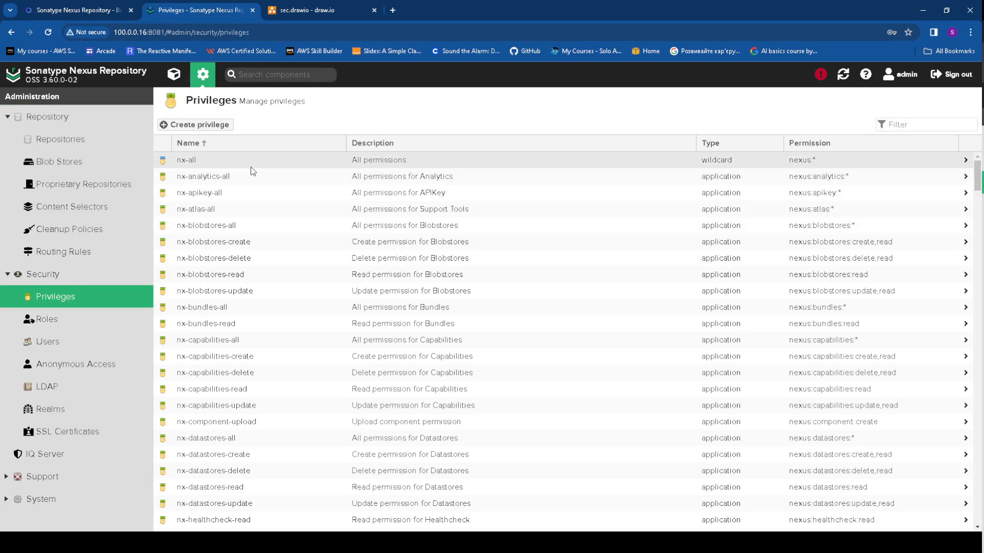
scroll(253, 208, "down", 20)
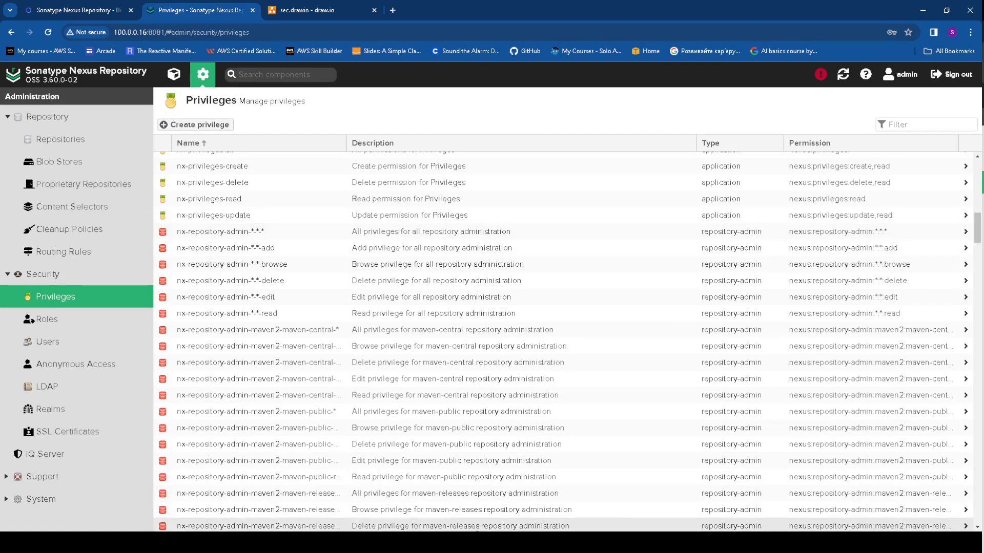
scroll(601, 318, "up", 20)
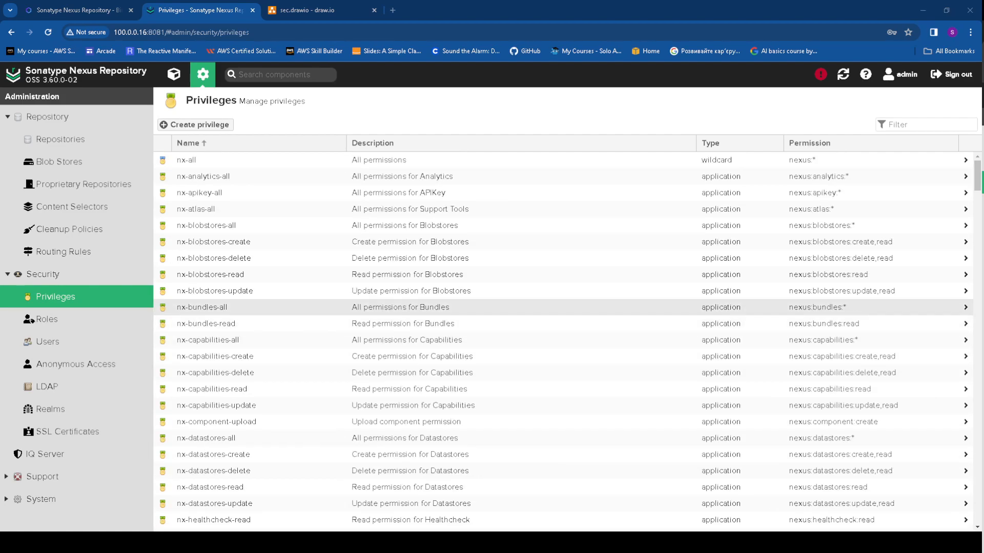
Look at the nx-bundles-all privilege, then return to the full privileges list
left_click(601, 314)
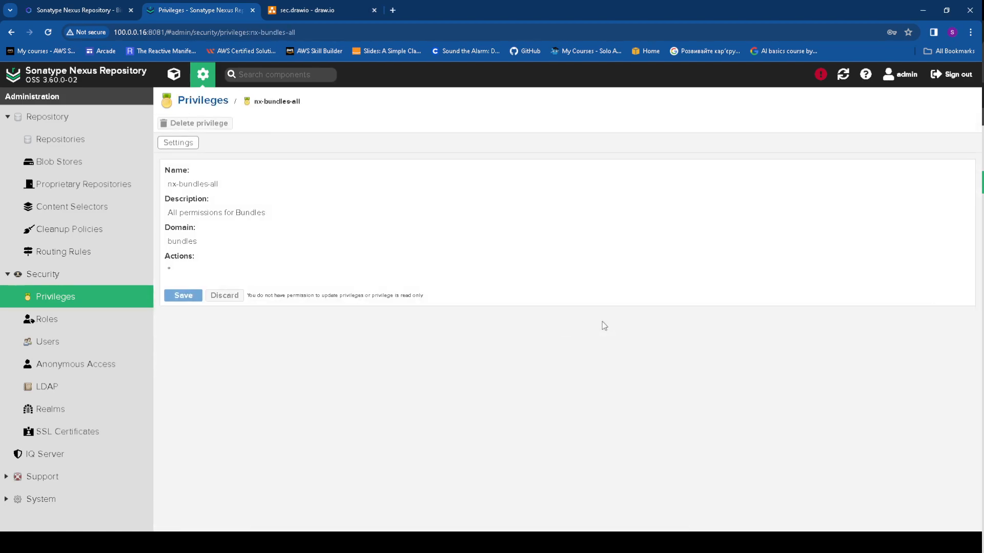
left_click(72, 294)
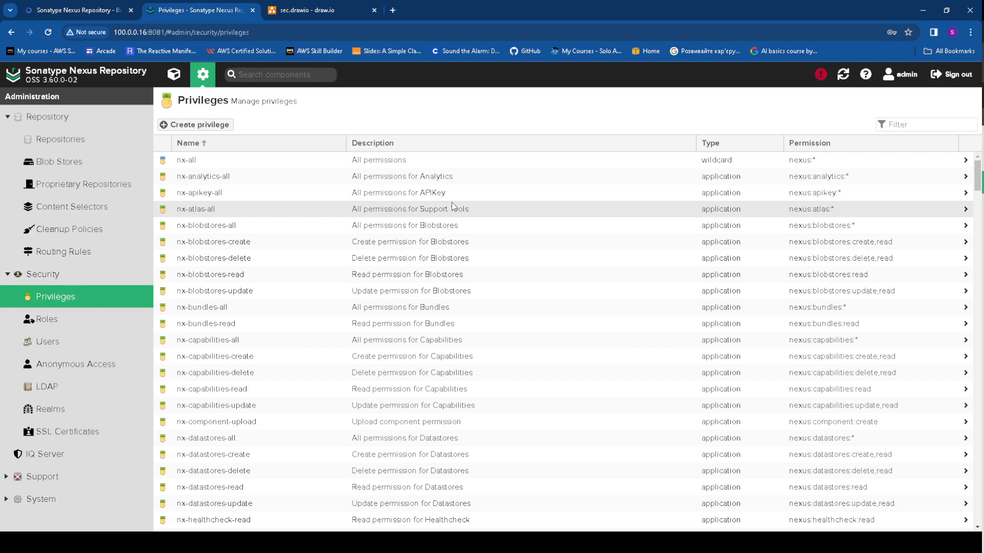
scroll(546, 187, "down", 4)
scroll(546, 186, "down", 5)
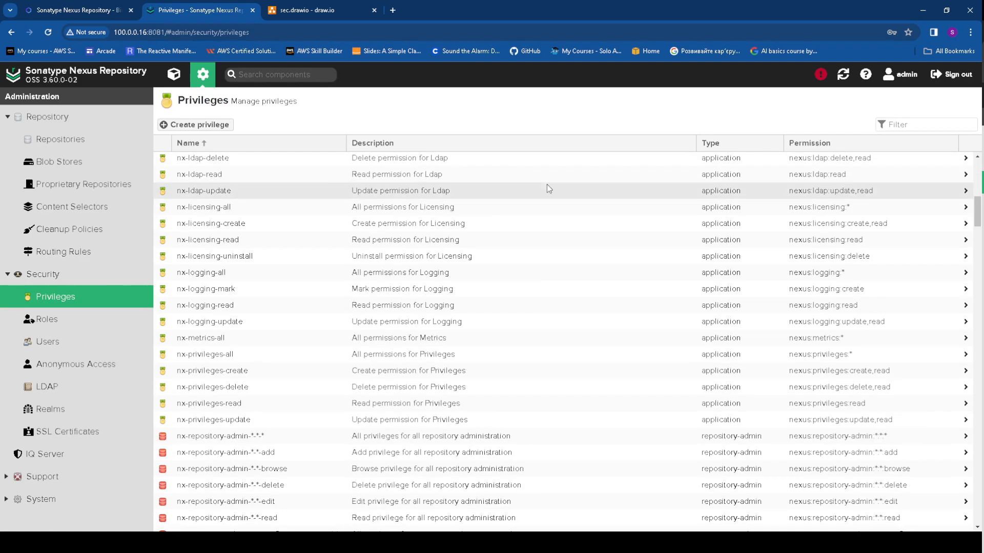
scroll(546, 186, "up", 10)
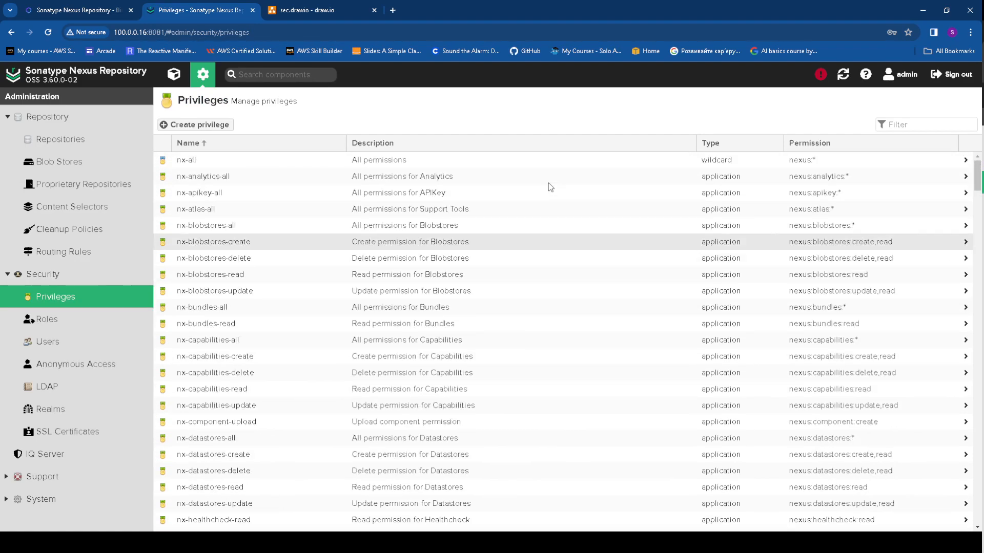
Sort privileges by type and review nx-settings-update: domain settings, actions update,read
left_click(722, 141)
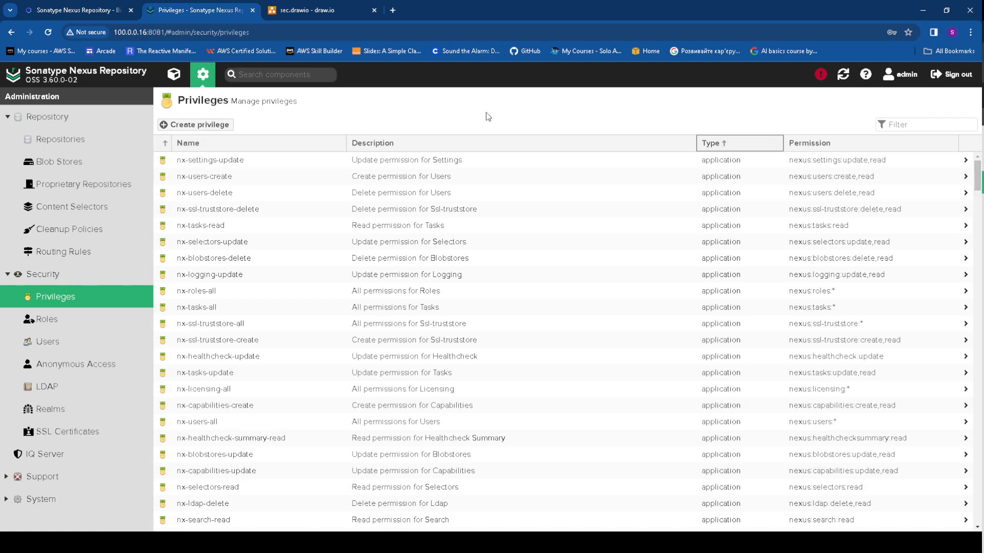
left_click(755, 161)
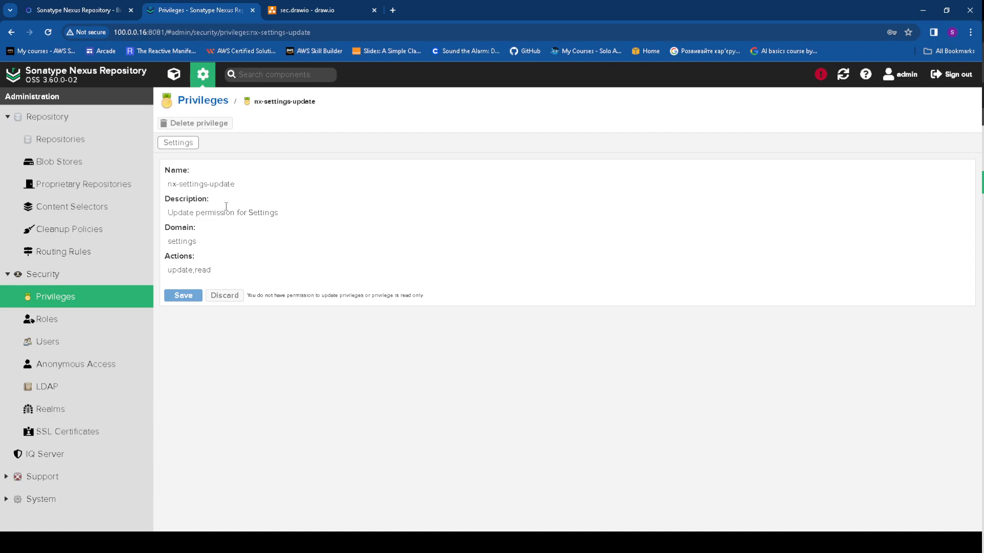
left_click_drag(166, 213, 285, 211)
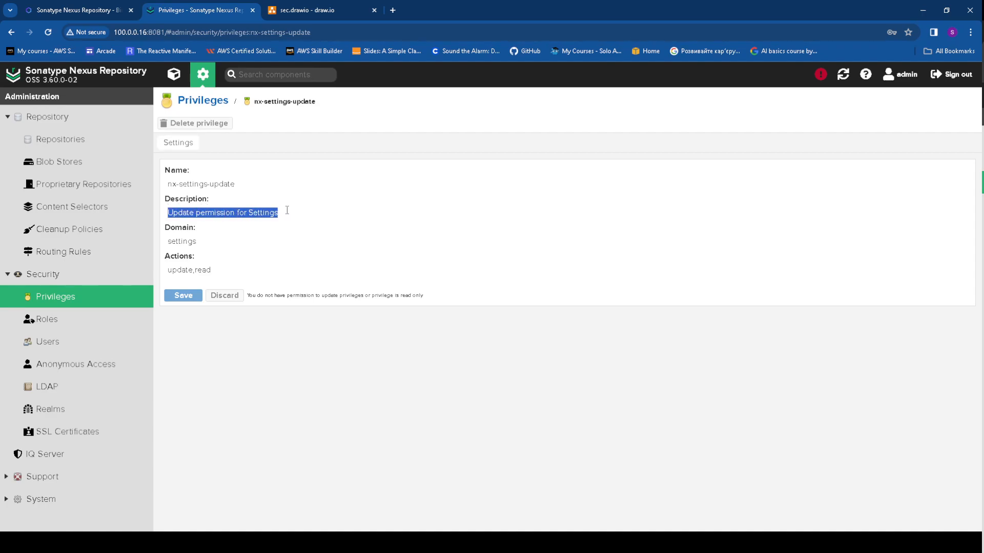
left_click_drag(236, 184, 159, 190)
left_click_drag(197, 240, 157, 243)
left_click_drag(211, 270, 164, 275)
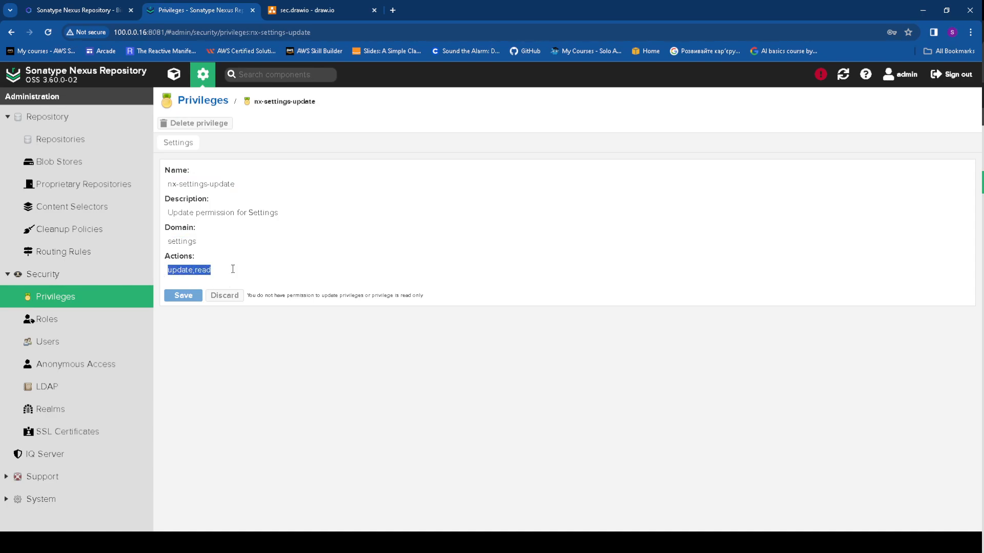
left_click(11, 32)
Open nx-repository-admin-maven2-maven-central-edit and review its name, description and field values
scroll(281, 327, "down", 12)
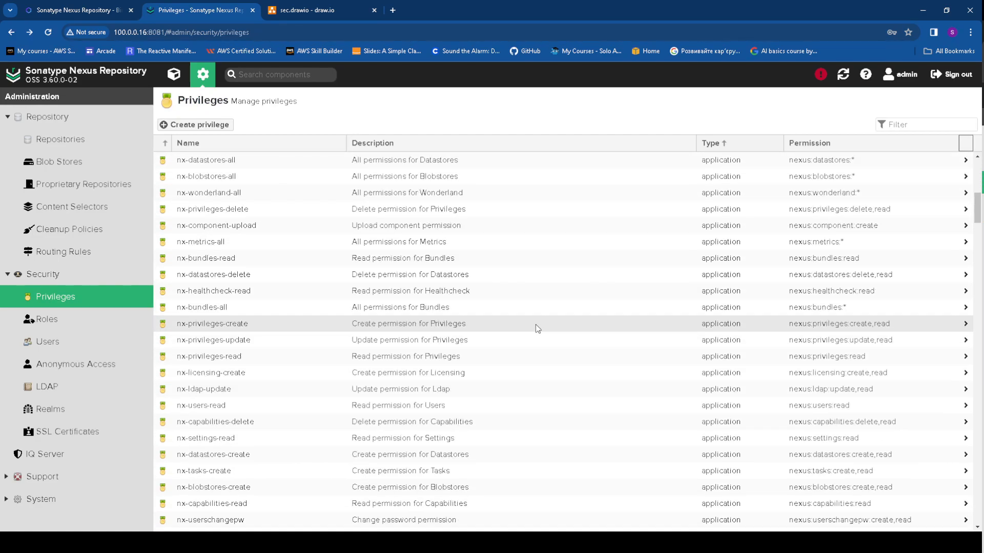
scroll(613, 330, "down", 8)
scroll(661, 318, "up", 3)
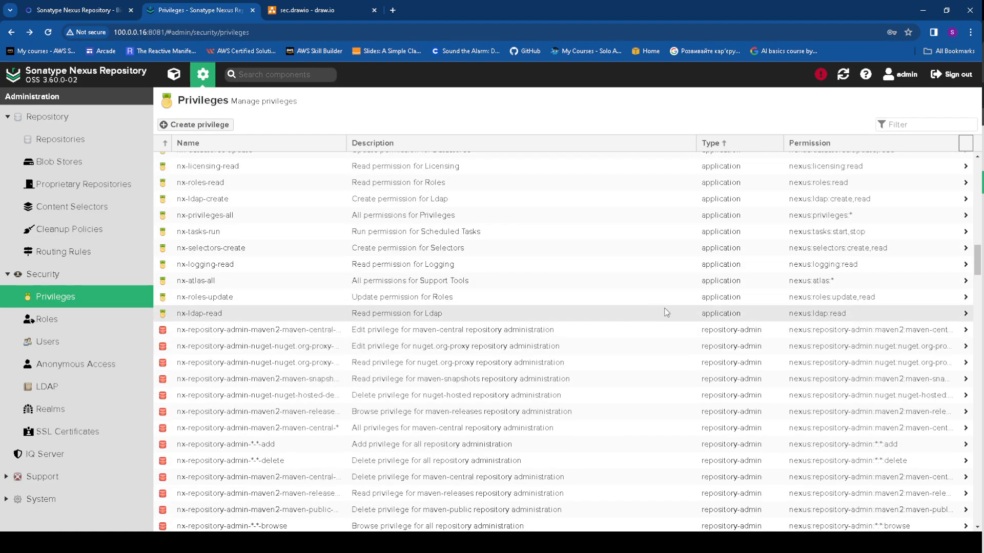
left_click(712, 331)
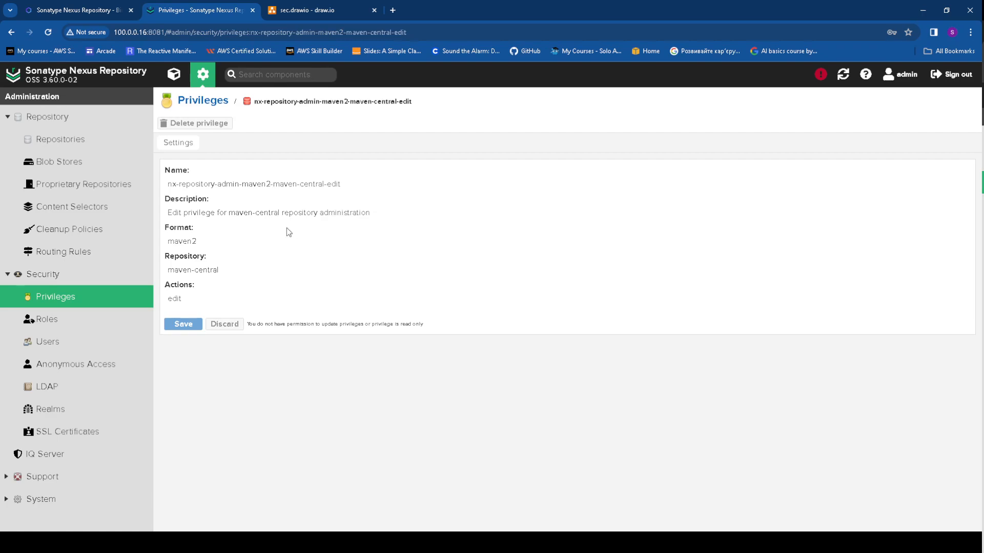
left_click_drag(167, 182, 409, 184)
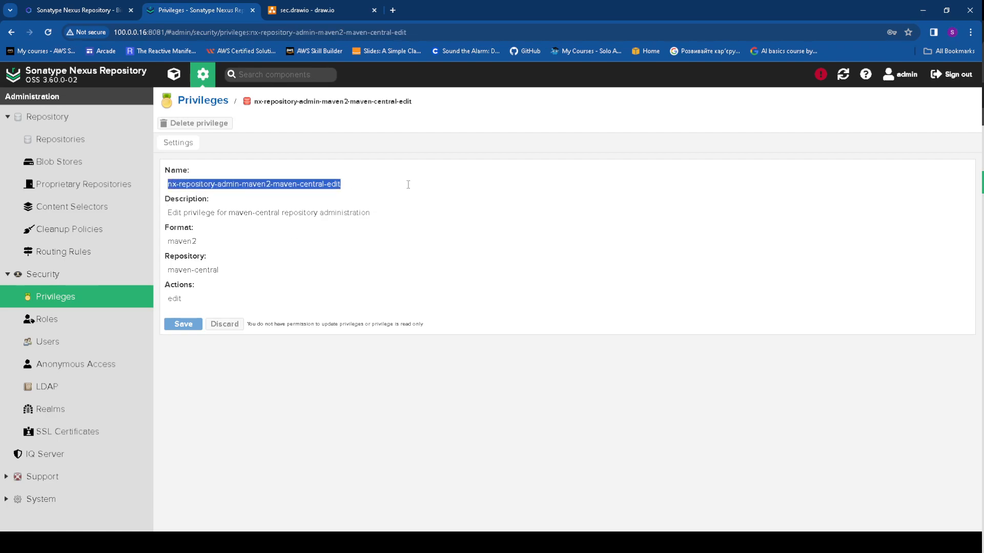
left_click_drag(377, 215, 163, 210)
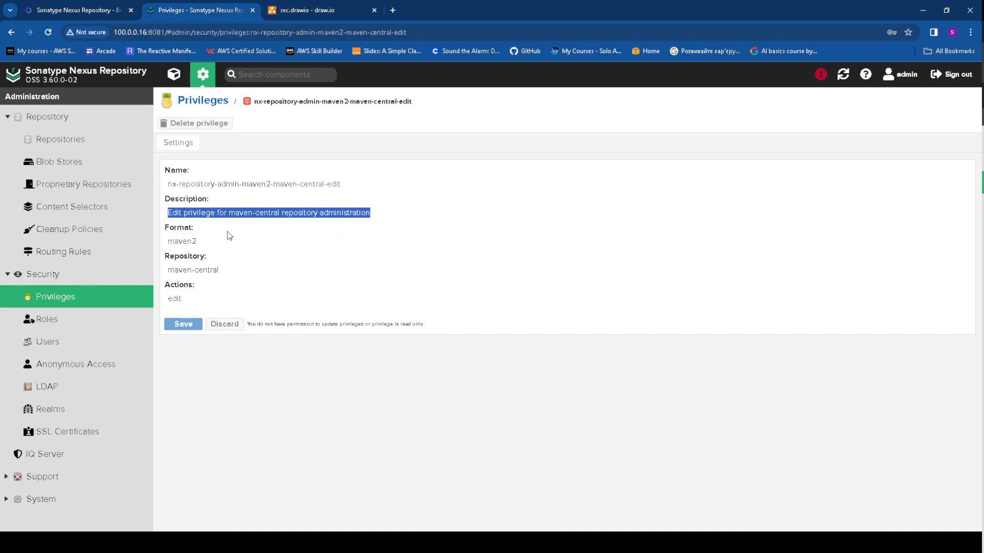
left_click_drag(233, 270, 165, 299)
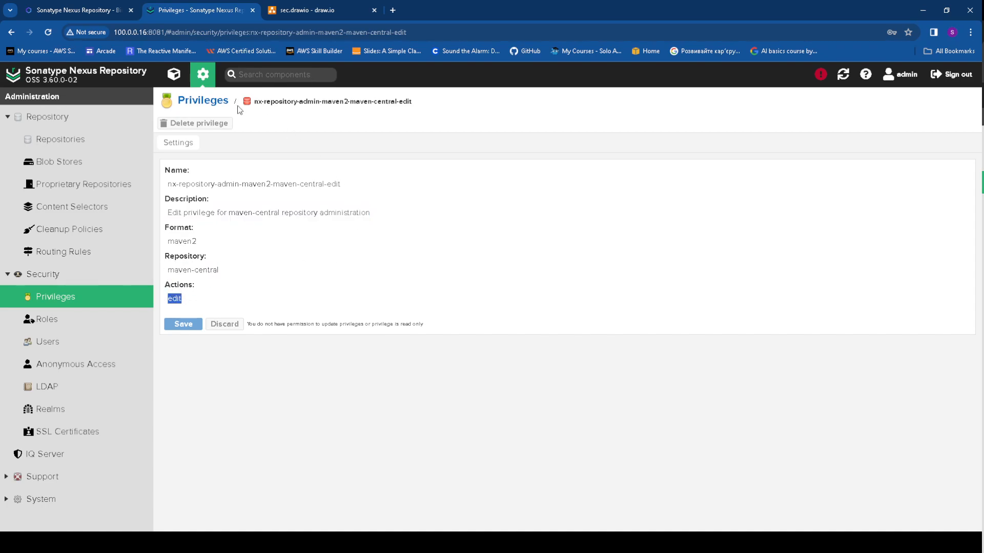
Review nx-script-*-browse: description Browse permissions for Scripts, script name *, actions browse,read
left_click(10, 32)
scroll(728, 307, "down", 10)
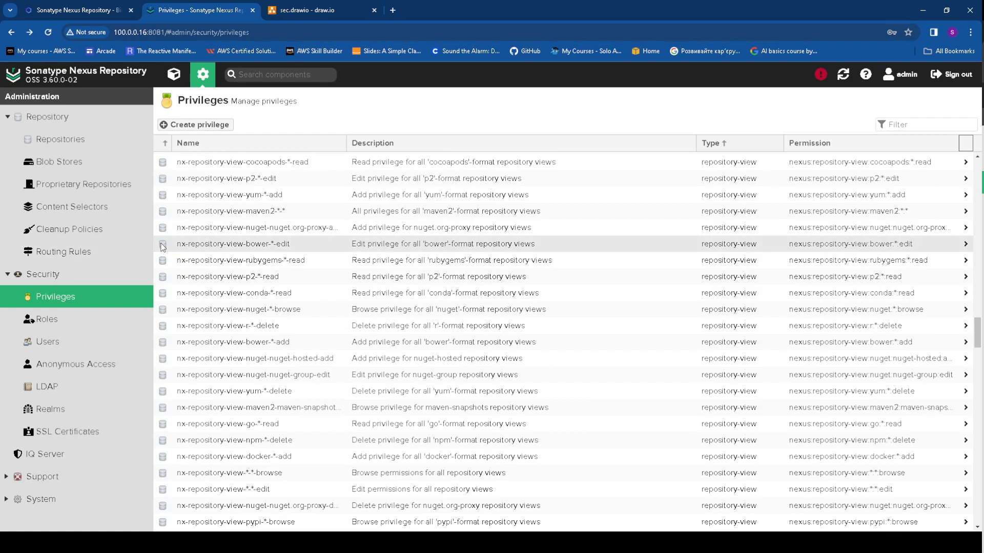
scroll(400, 318, "down", 10)
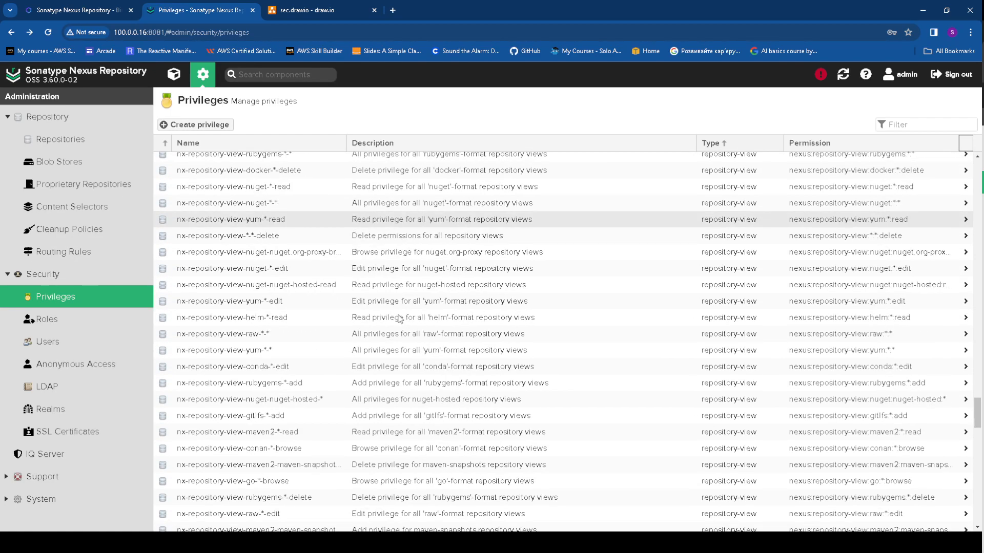
scroll(400, 319, "down", 10)
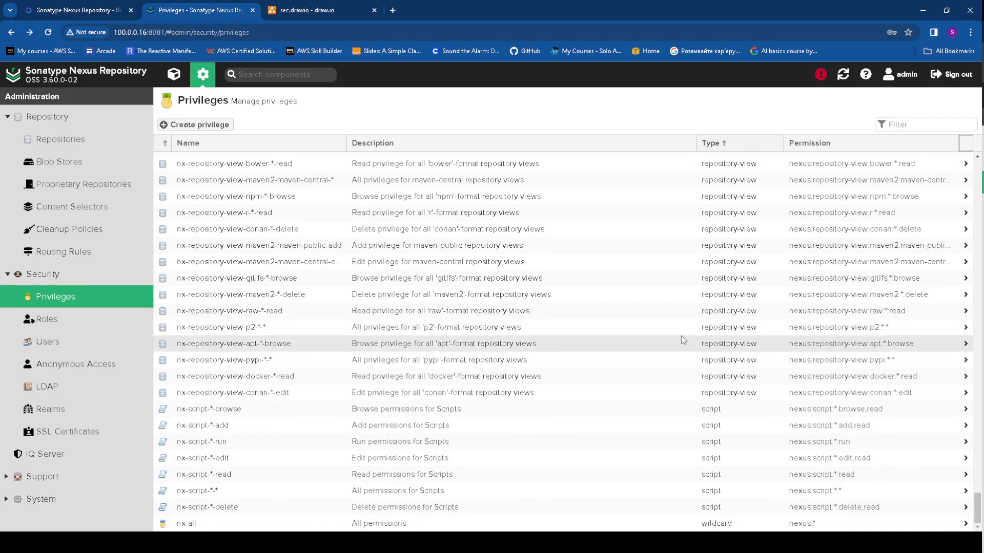
left_click(208, 408)
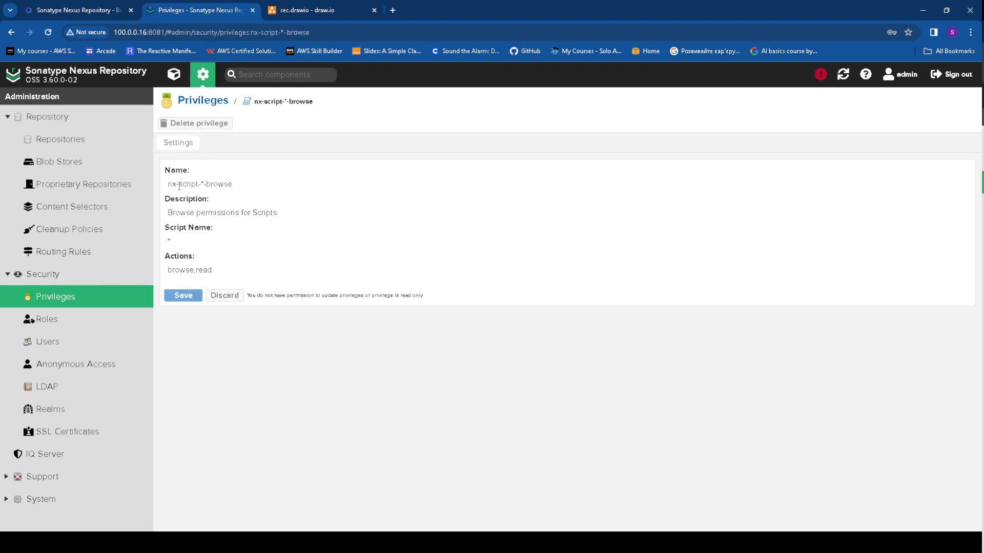
left_click_drag(166, 213, 294, 212)
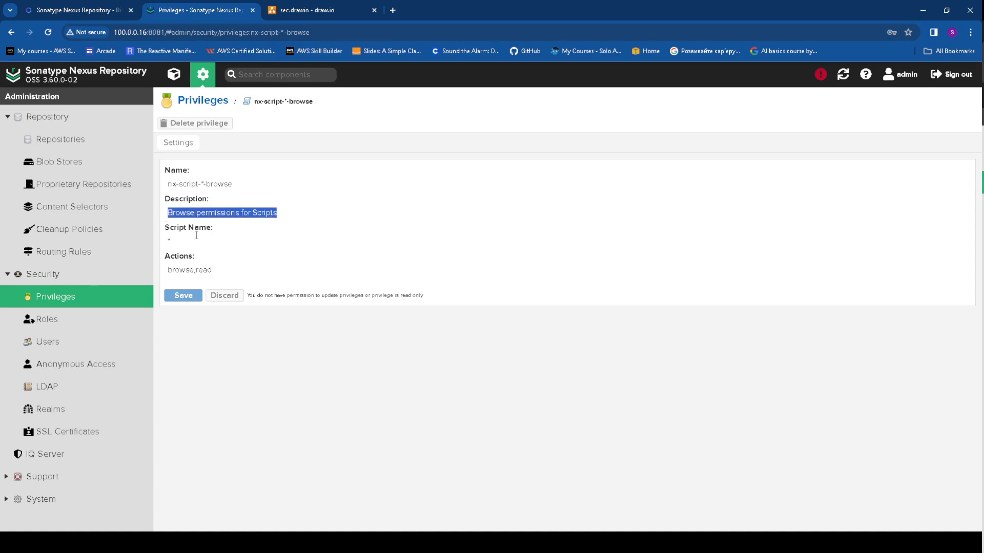
left_click_drag(181, 239, 160, 243)
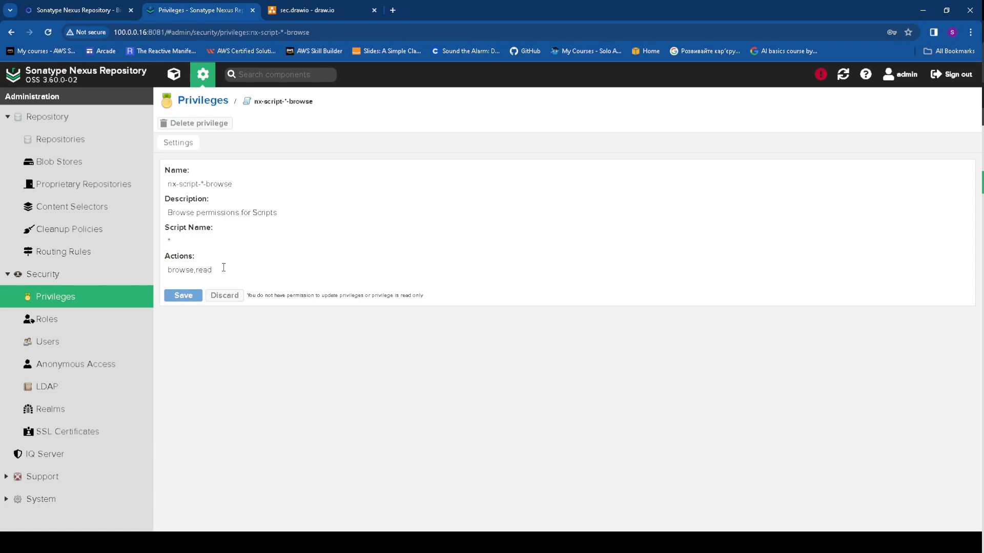
left_click_drag(224, 267, 155, 273)
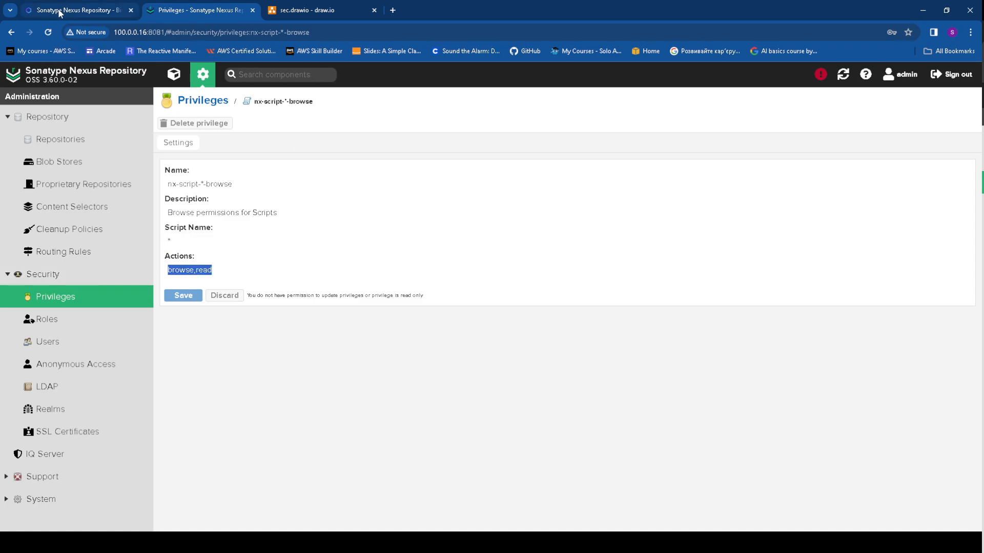
Glance at nx-all, then open the nx-script-*-add privilege's details
left_click(11, 31)
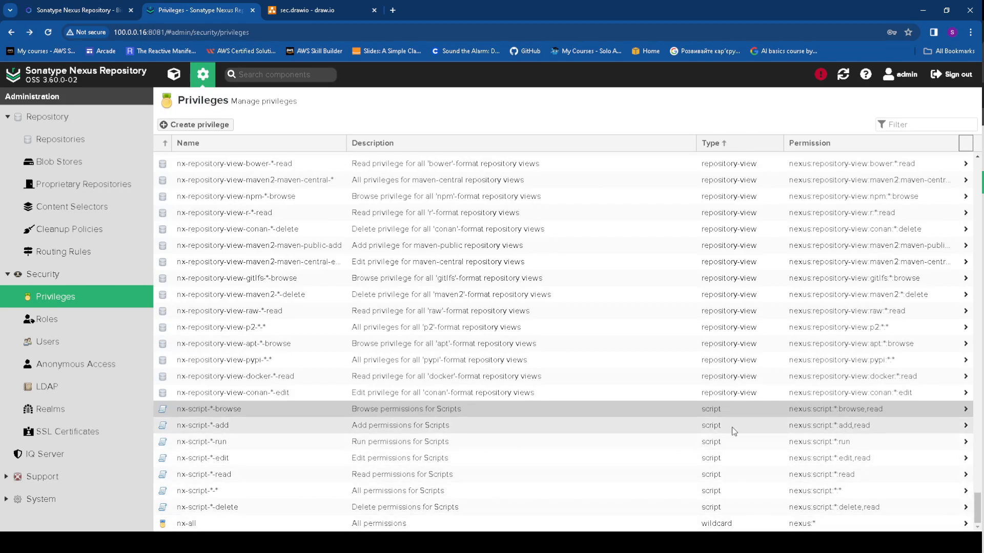
left_click(190, 526)
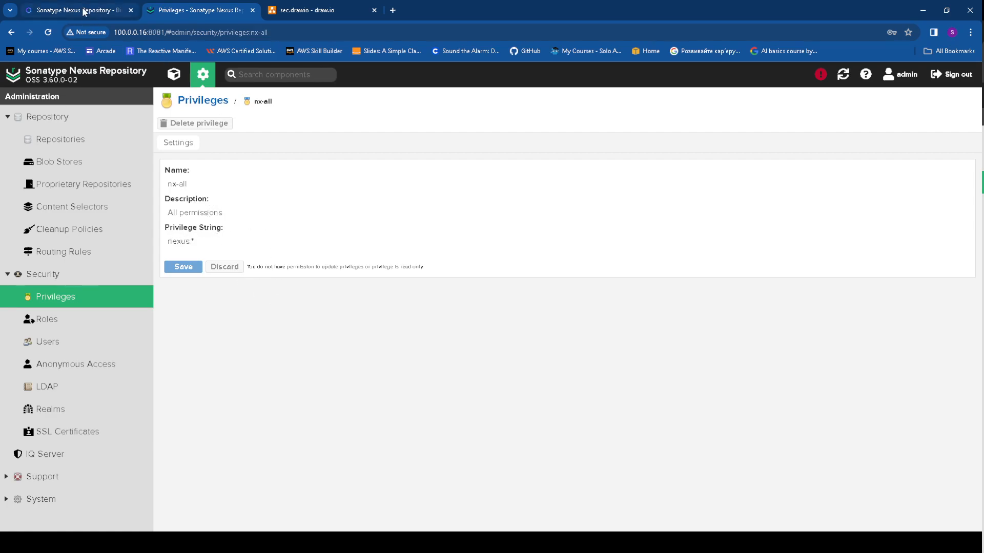
left_click(10, 32)
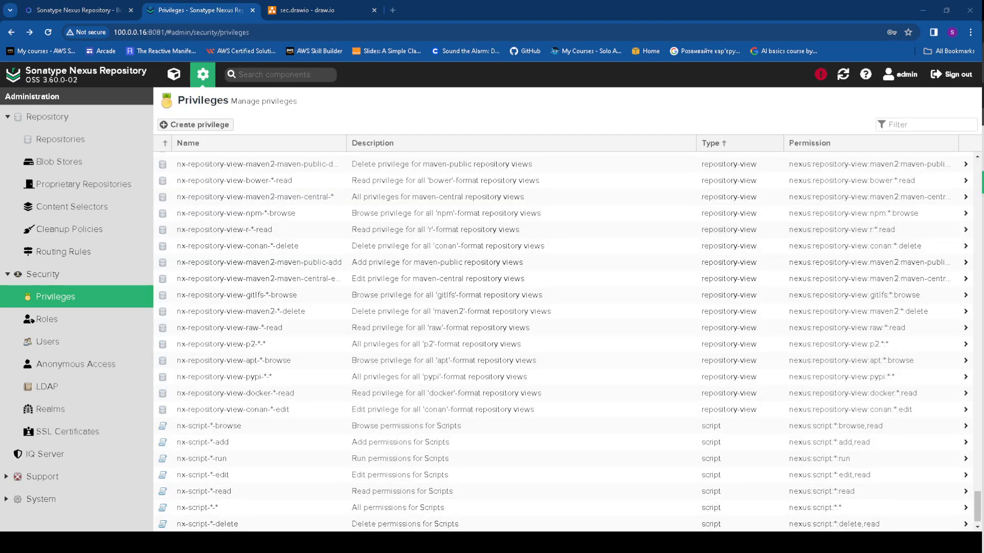
left_click(203, 442)
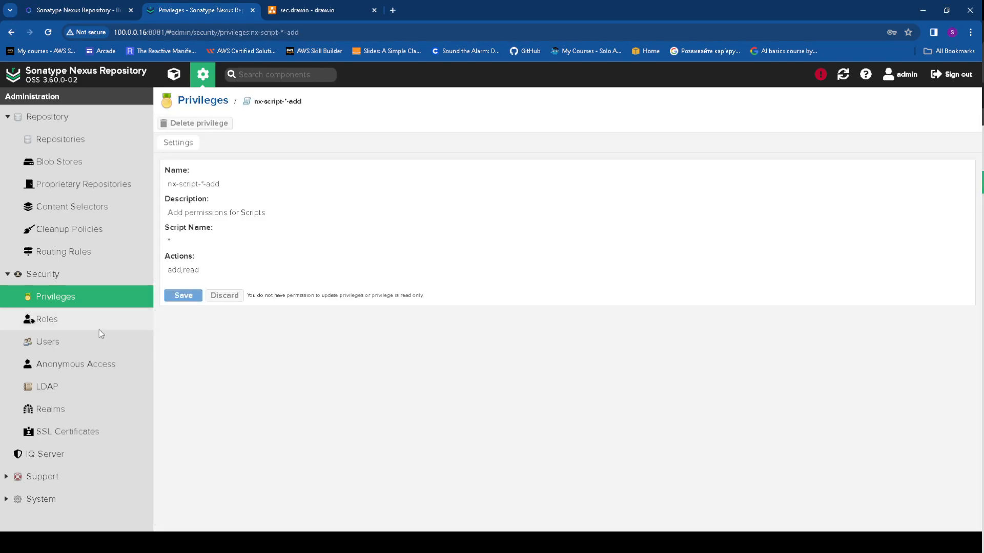
Review the nx-admin role's ID, name, Administrator Role description and its nx-all privilege
left_click(61, 319)
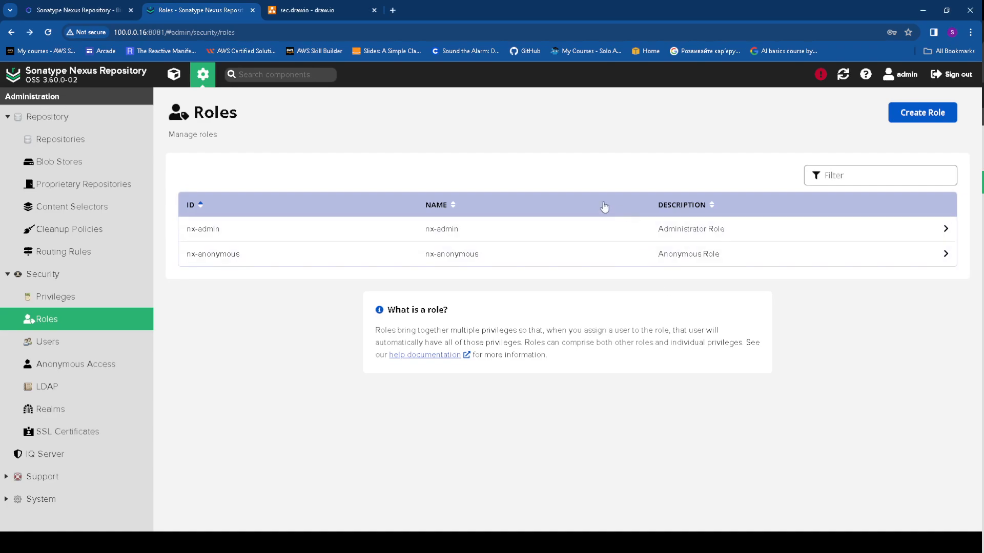
left_click(448, 233)
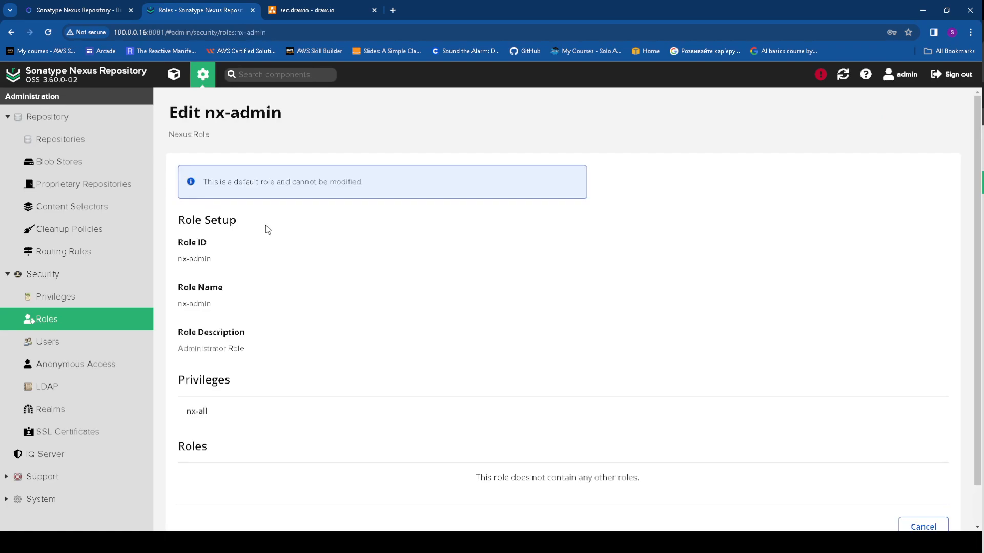
left_click_drag(218, 263, 162, 259)
left_click_drag(220, 304, 166, 300)
left_click_drag(264, 350, 173, 348)
scroll(187, 362, "down", 1)
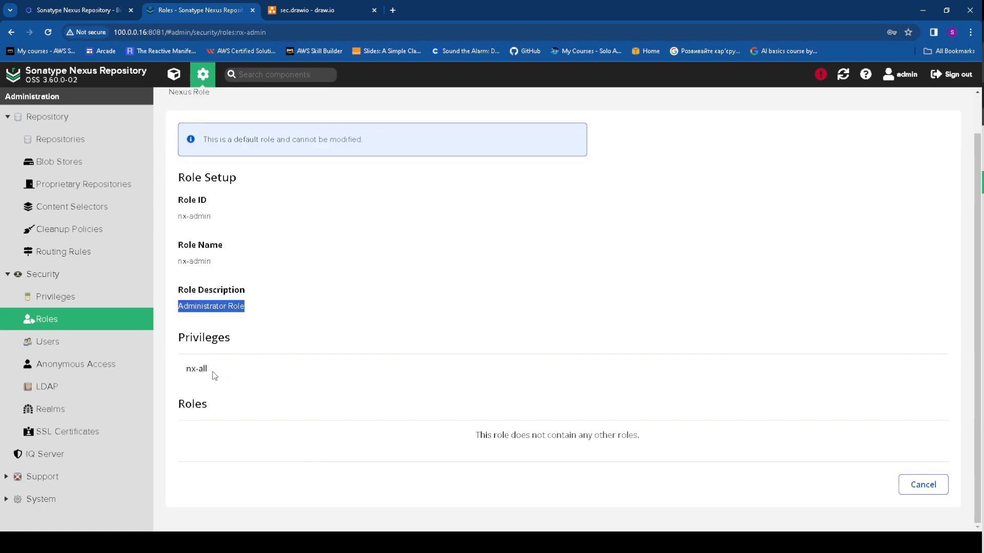
left_click_drag(213, 377, 184, 372)
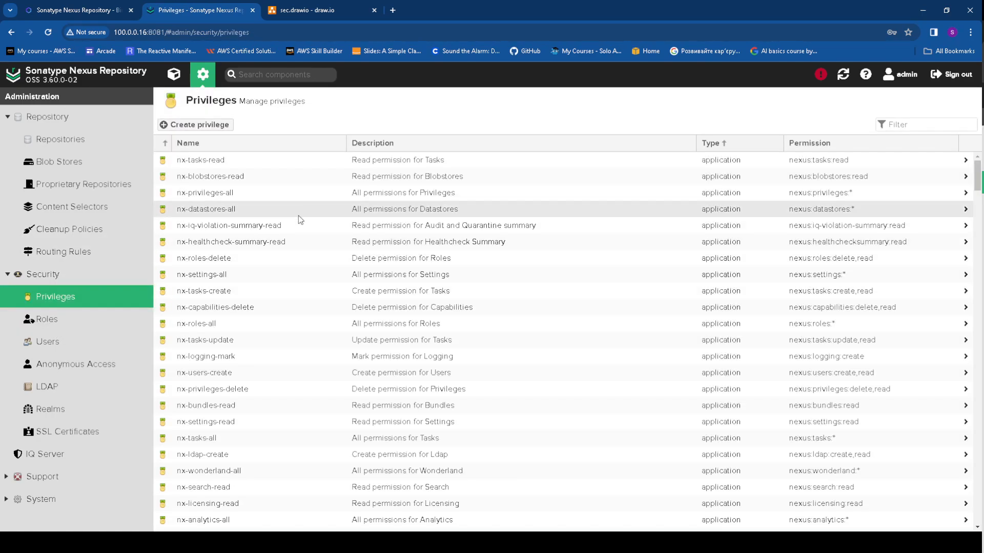
Filter privileges to nx-all and confirm its privilege string is nexus:*
scroll(253, 256, "down", 5)
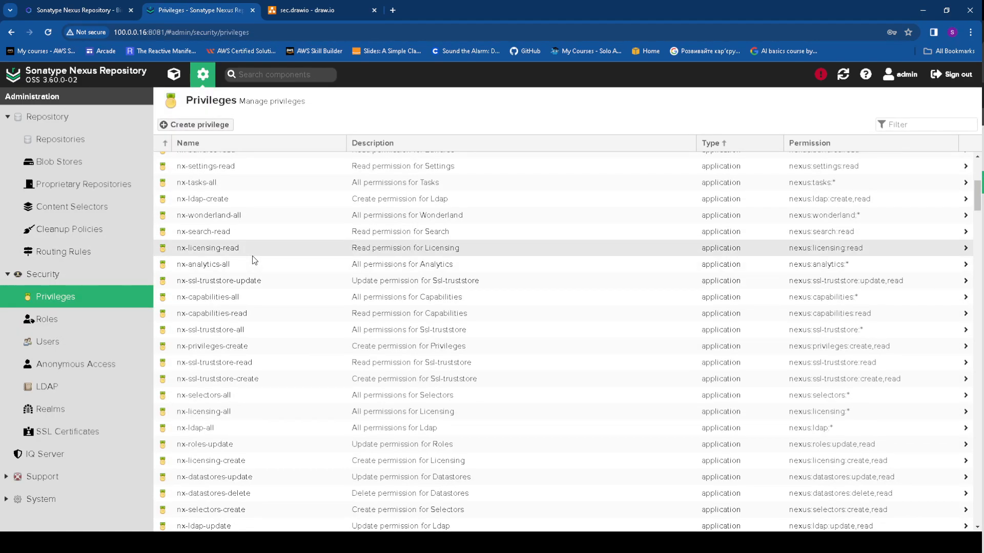
scroll(253, 259, "up", 5)
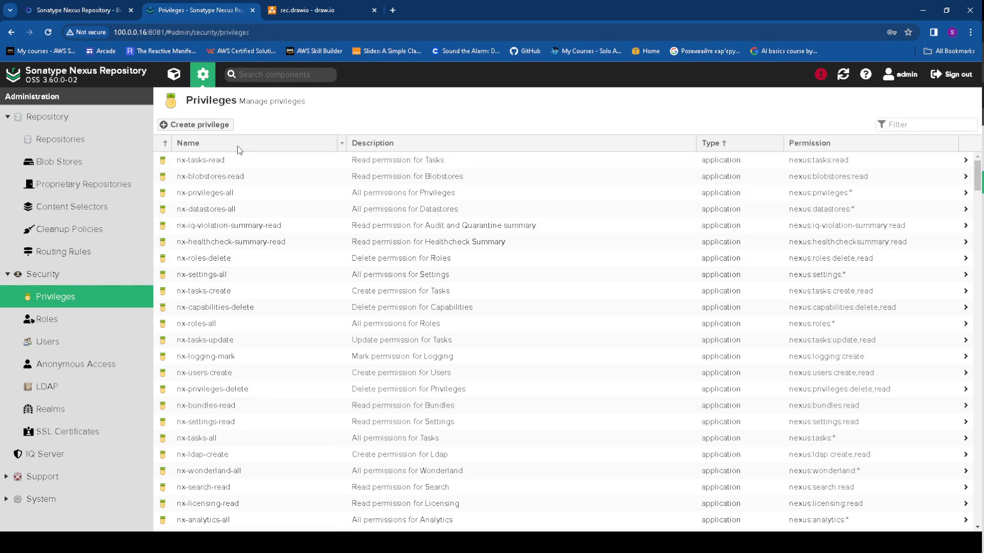
left_click(912, 125)
type("nx")
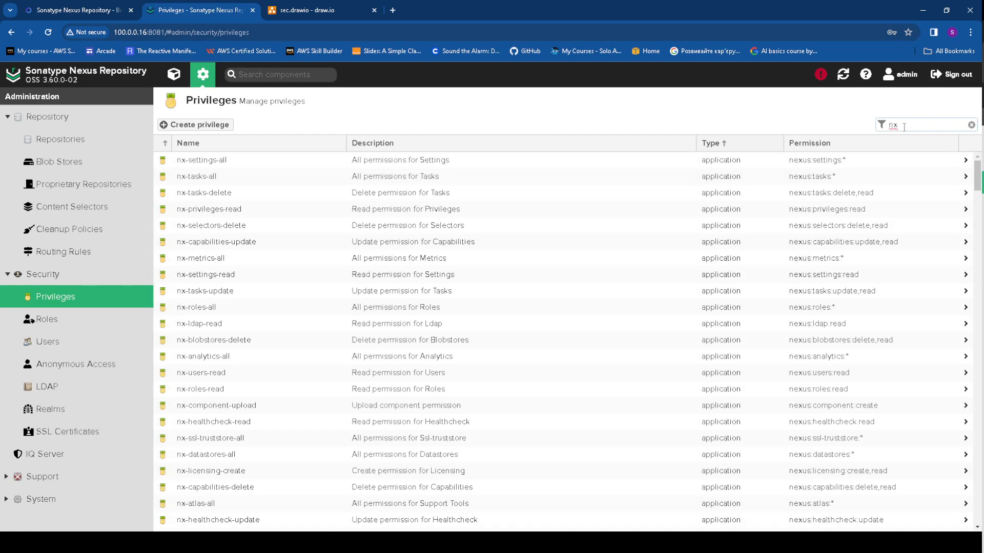
type("-all")
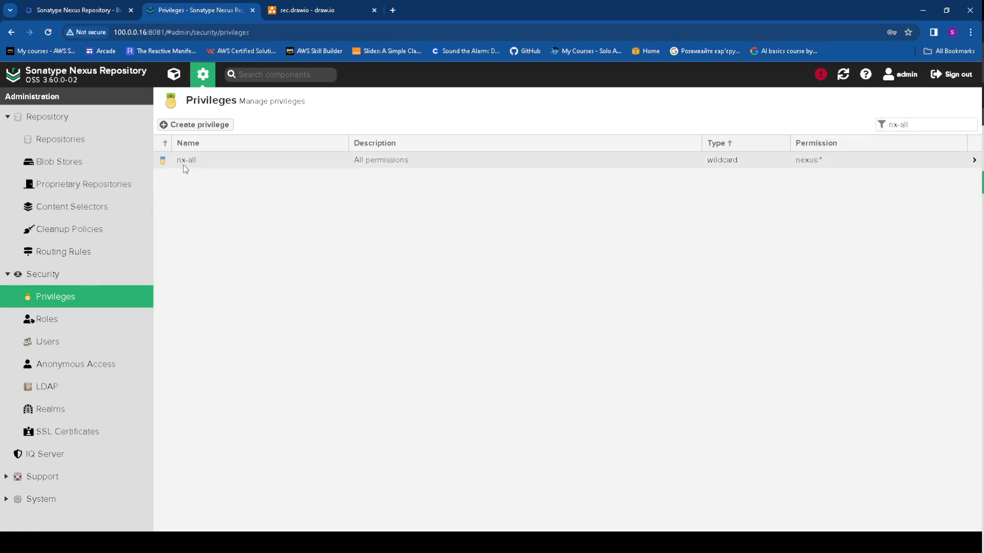
left_click(186, 160)
triple_click(190, 241)
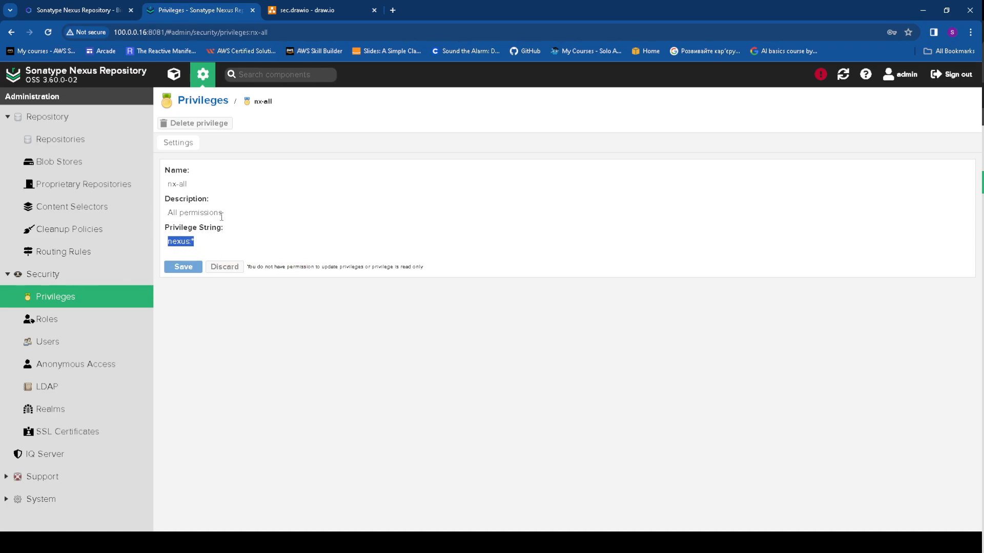
left_click(279, 202)
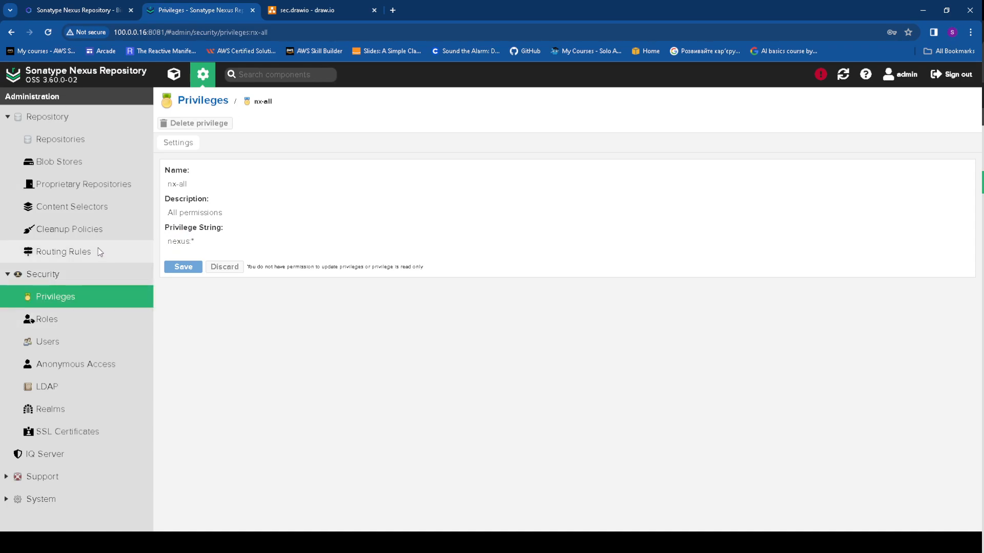
left_click(15, 28)
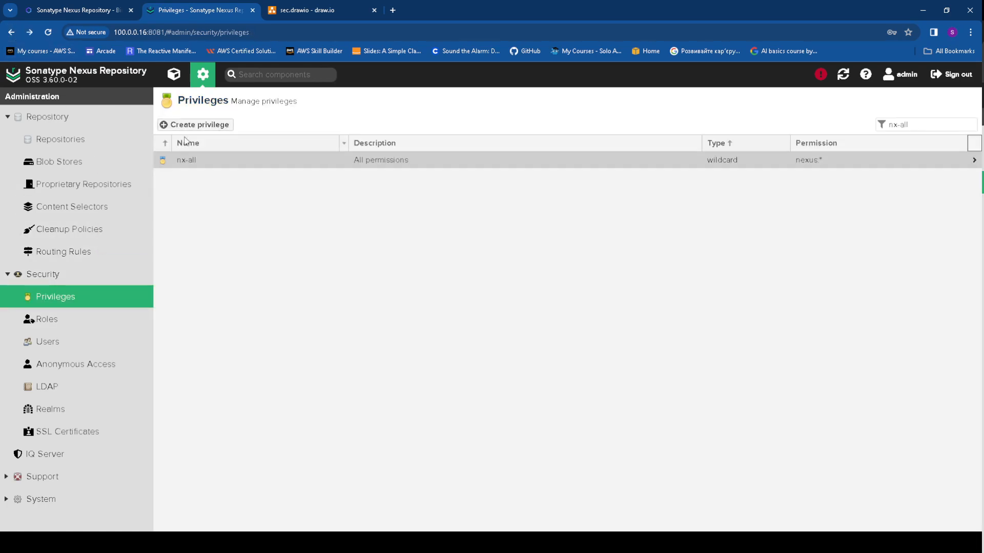
Start a new Repository View privilege and enter the name maven-read
left_click(208, 126)
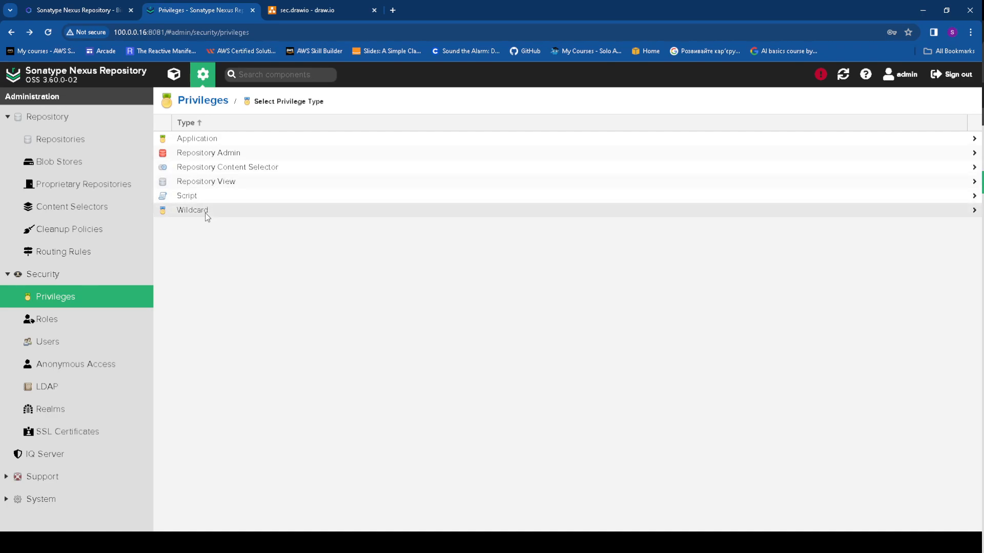
left_click(199, 182)
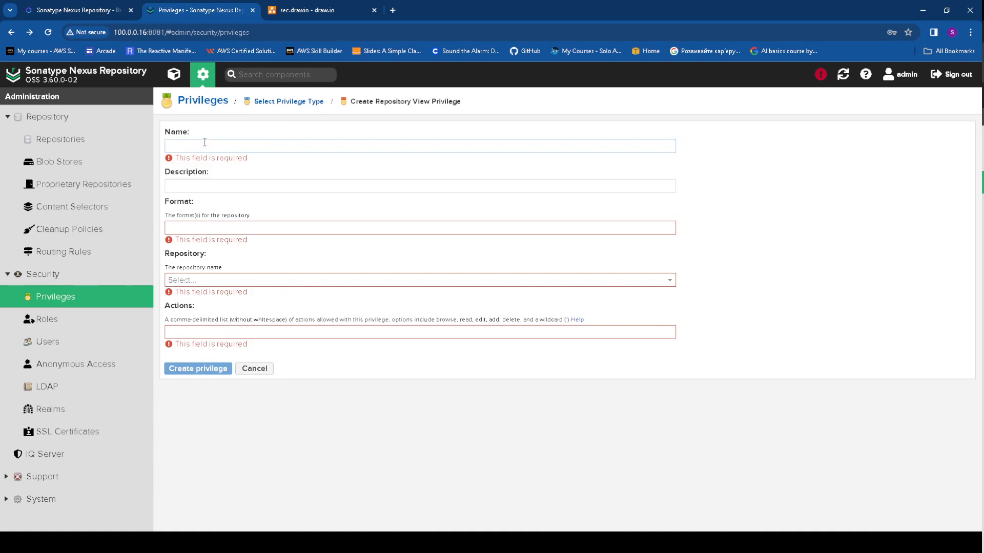
type("wiev")
key("BackSpace")
key("BackSpace")
key("BackSpace")
key("BackSpace")
type("maven-read")
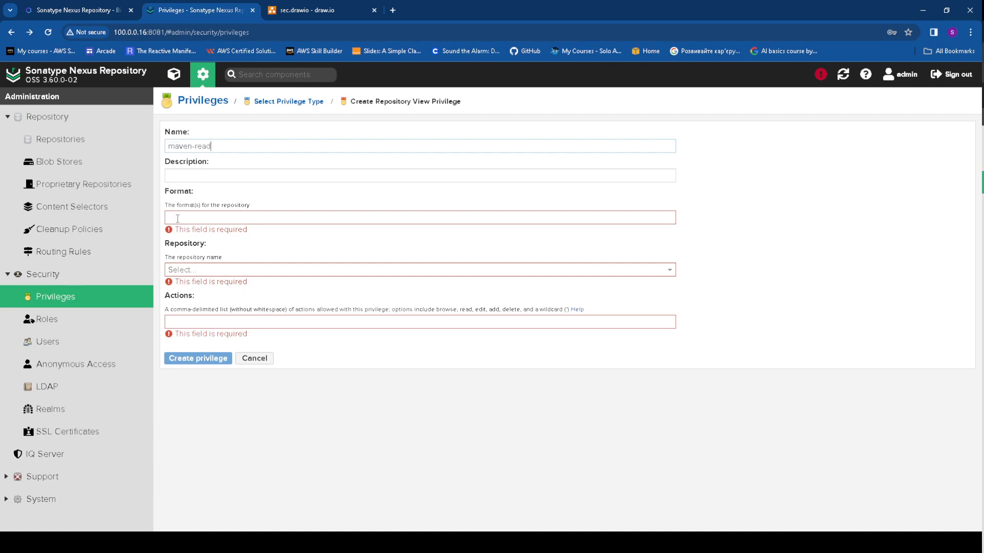
Set format maven, repository maven-central and action read, then create the privilege
left_click(178, 219)
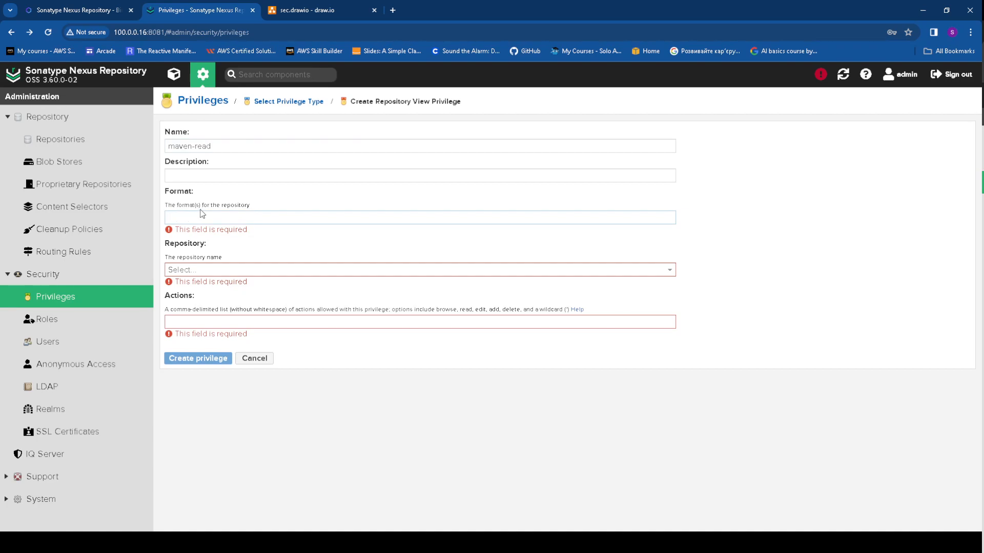
left_click(195, 272)
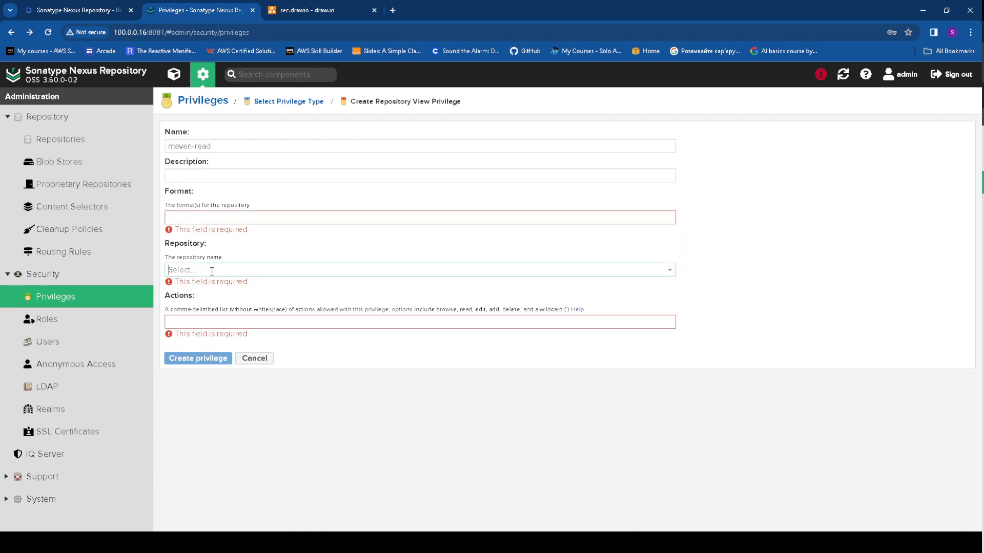
type("maven-central")
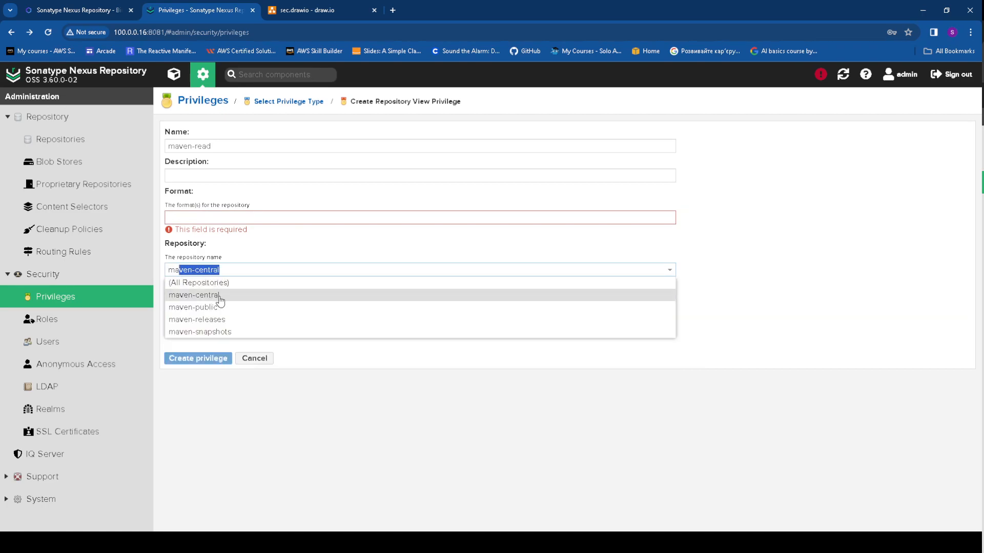
left_click(220, 296)
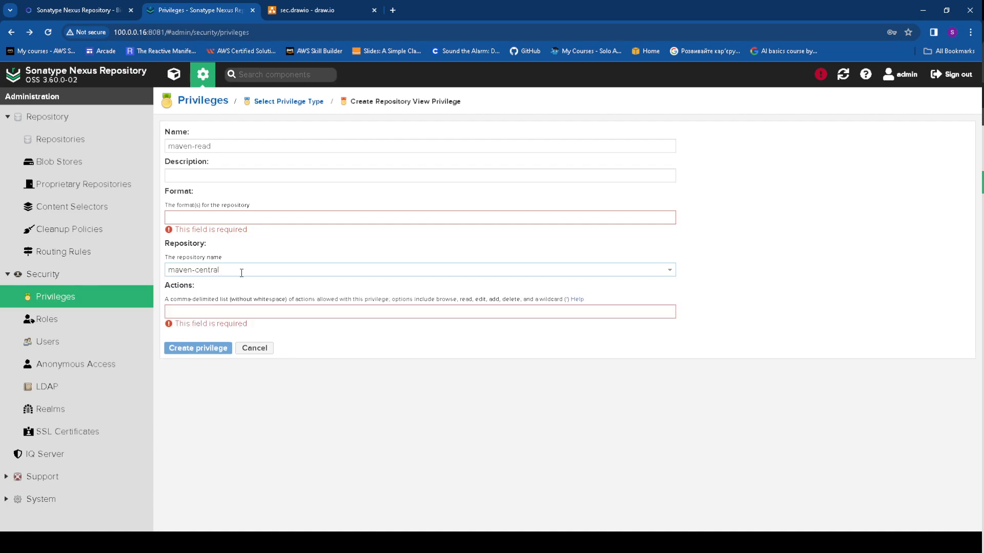
left_click(220, 216)
key("alt+Tab")
key("alt+Tab")
left_click(189, 216)
type("maven")
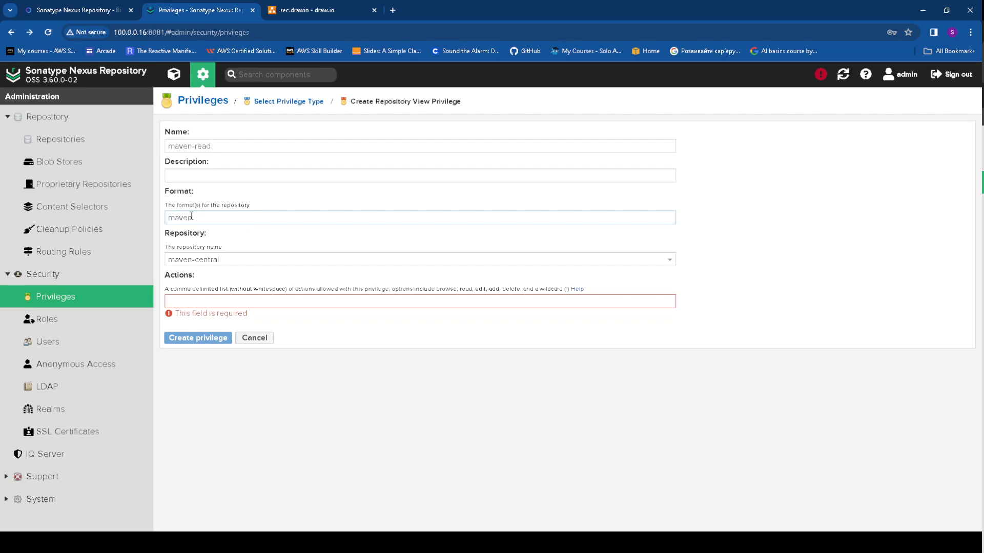
left_click(203, 302)
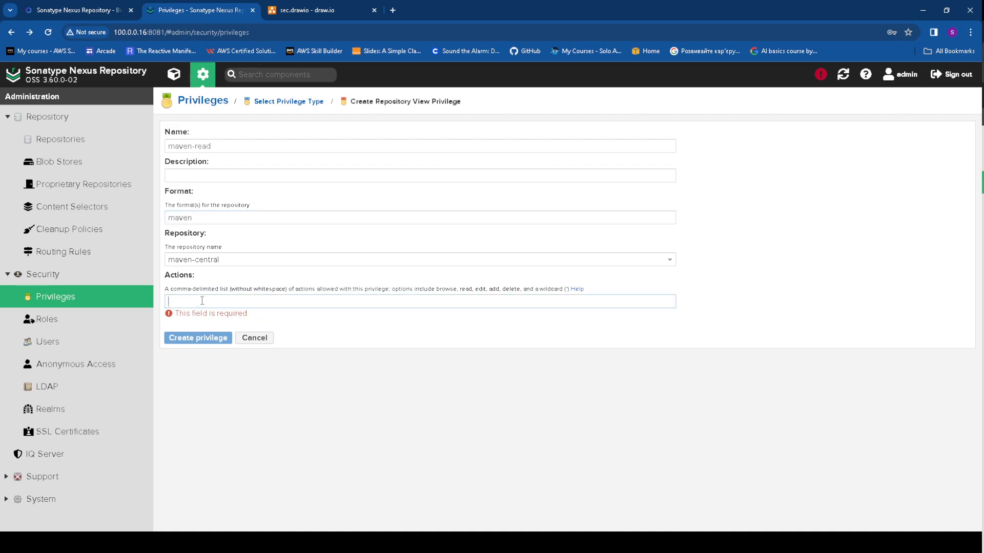
type("read")
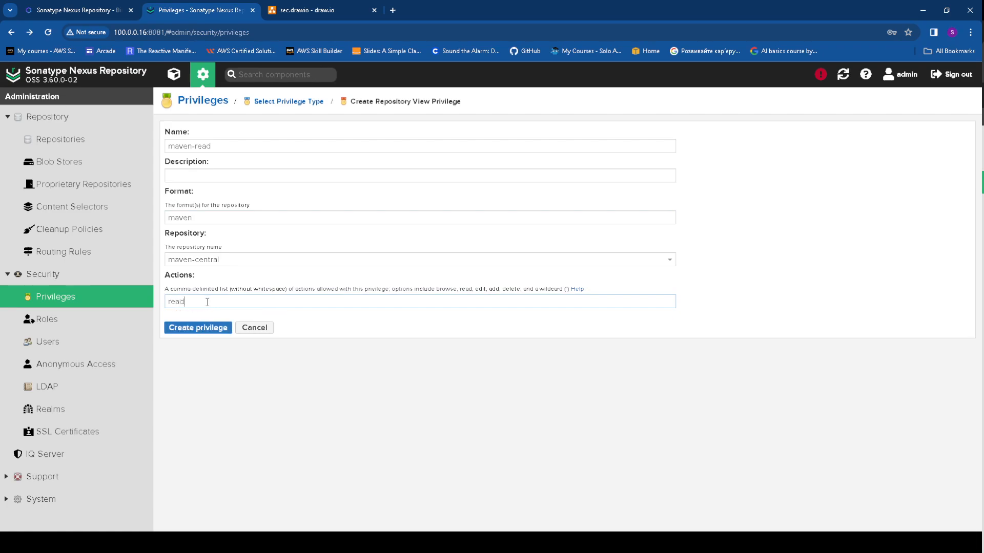
left_click(205, 333)
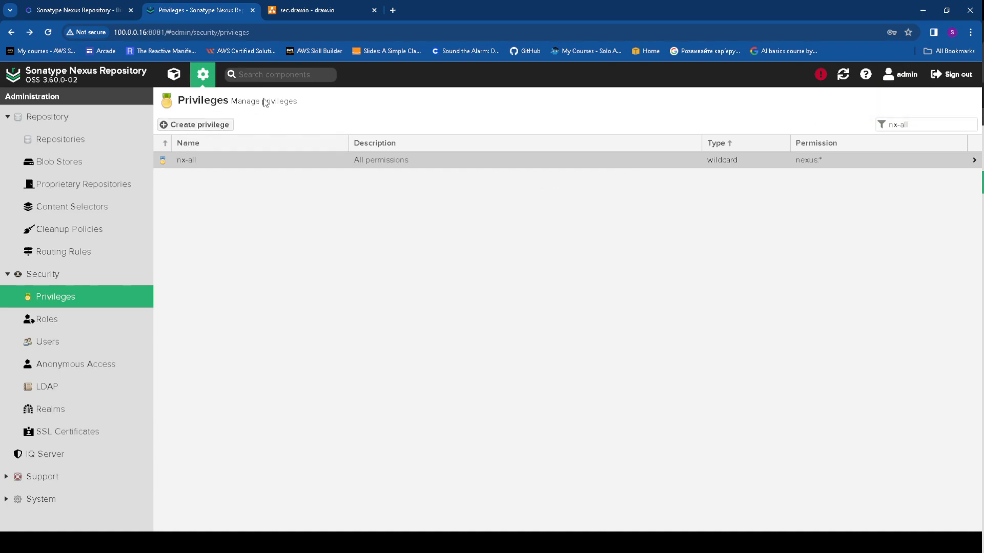
Replace the nx-all filter with maven-re and open the maven-read privilege
left_click(971, 124)
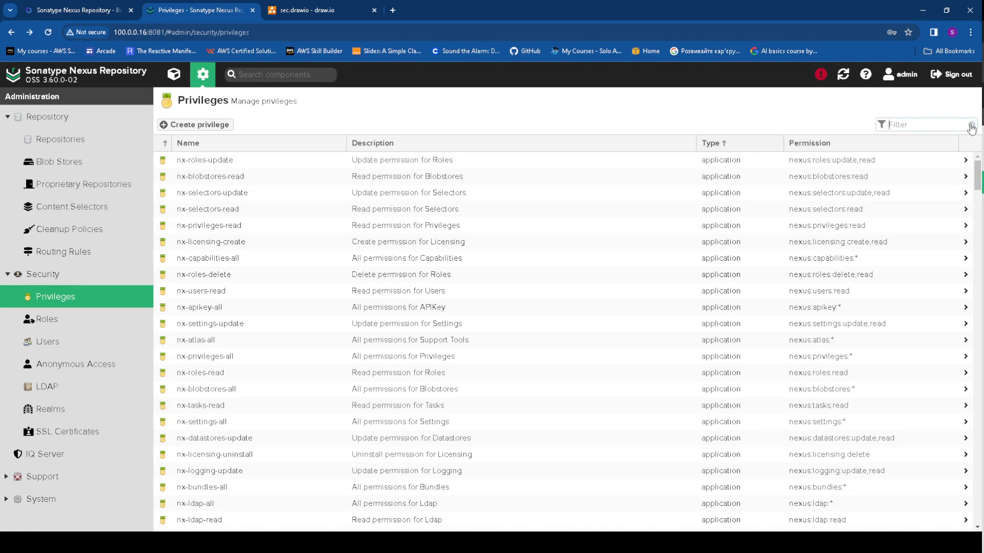
left_click(908, 125)
type("mav")
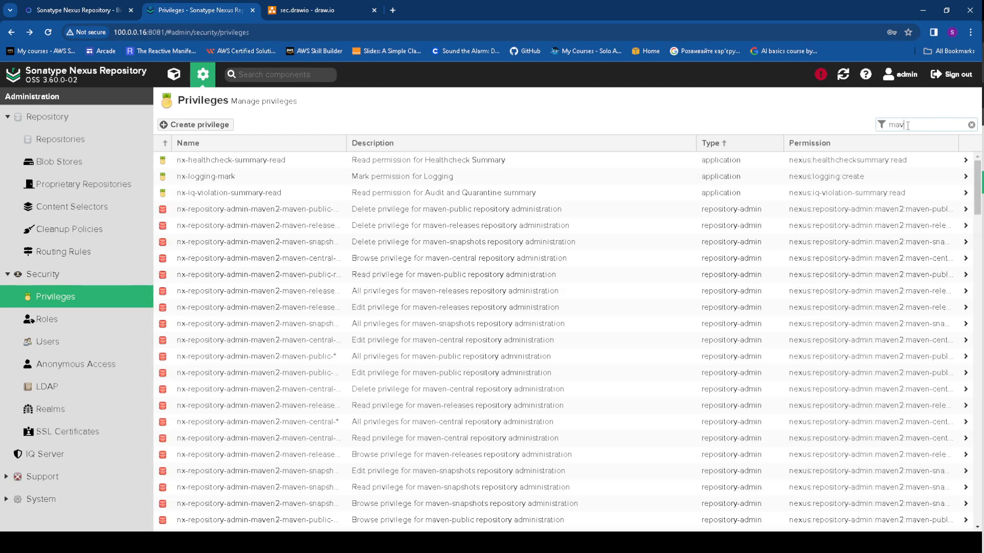
type("en")
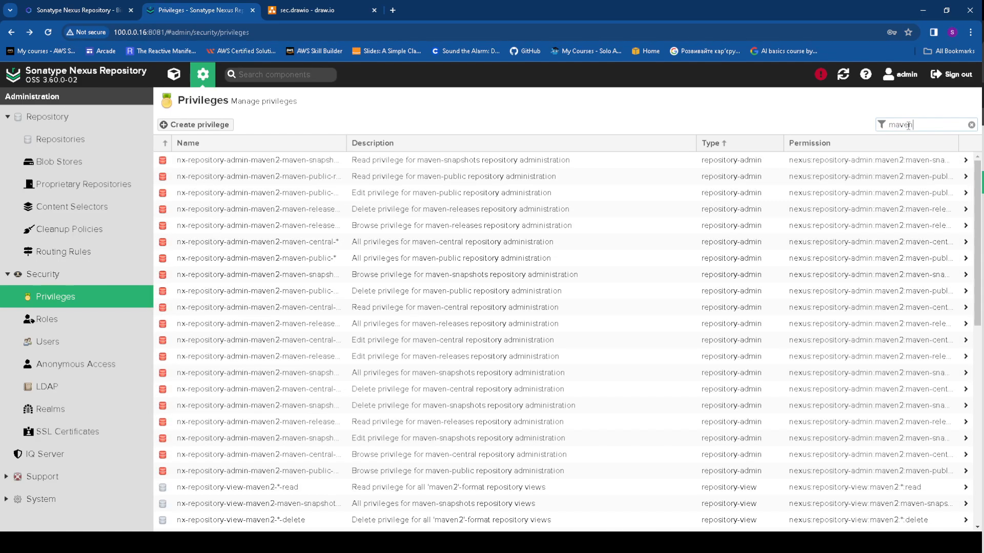
scroll(375, 306, "down", 10)
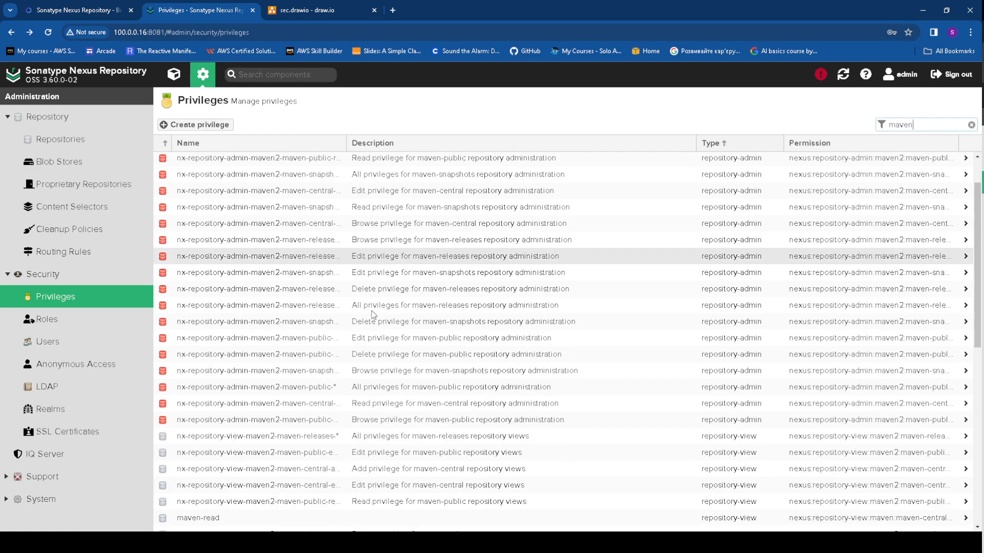
scroll(372, 309, "up", 10)
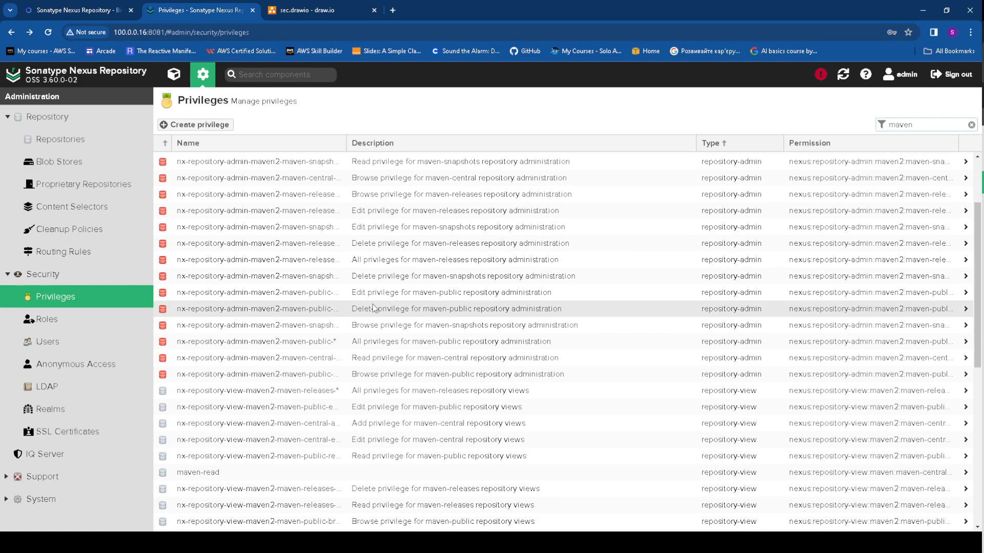
type("-rea")
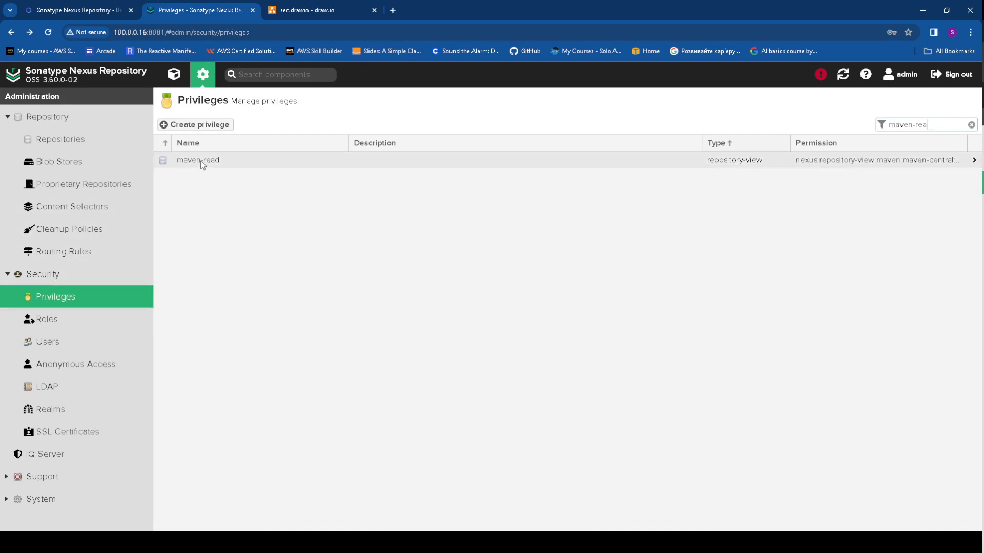
left_click(203, 161)
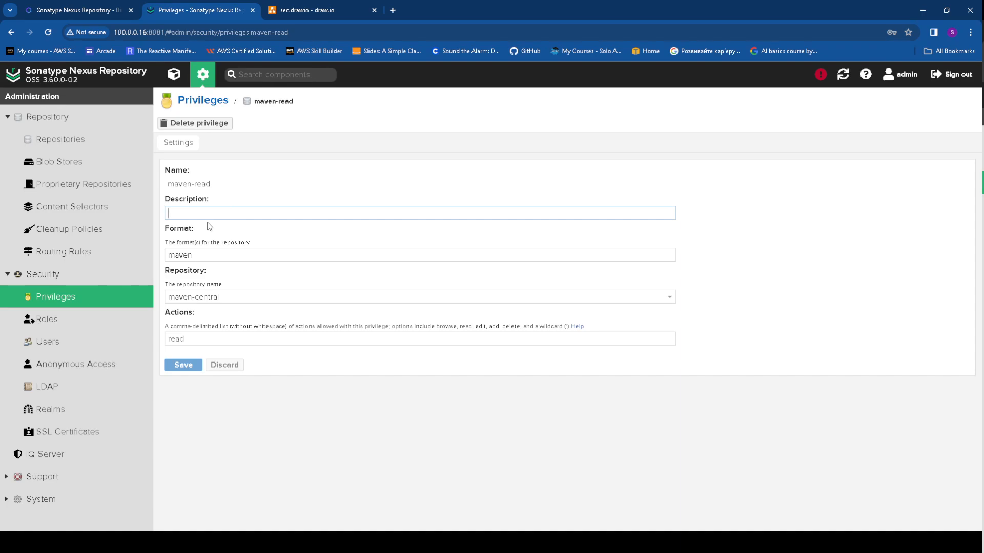
Give maven-read the description 'gives permissions to read' and save it
type("gi")
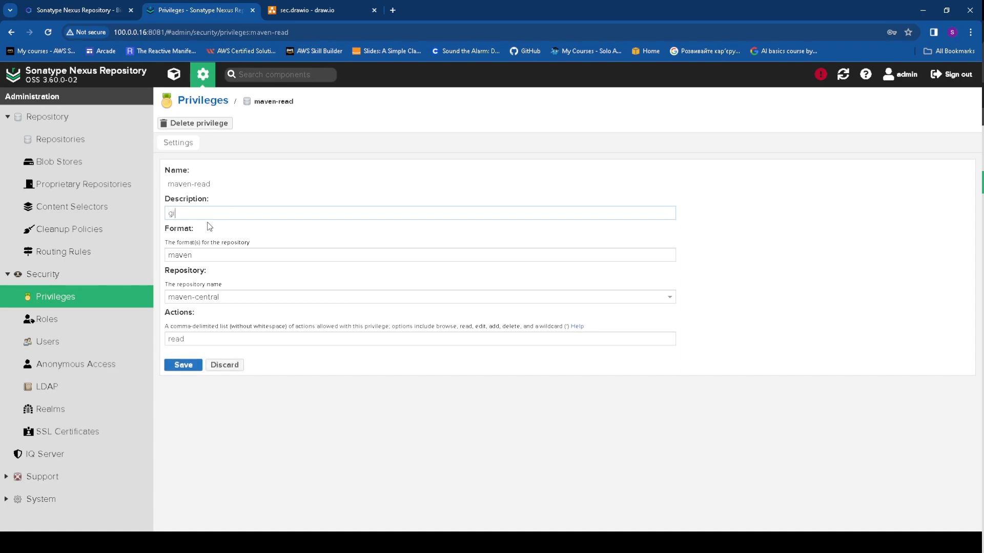
type("ves permissions to read")
left_click(183, 365)
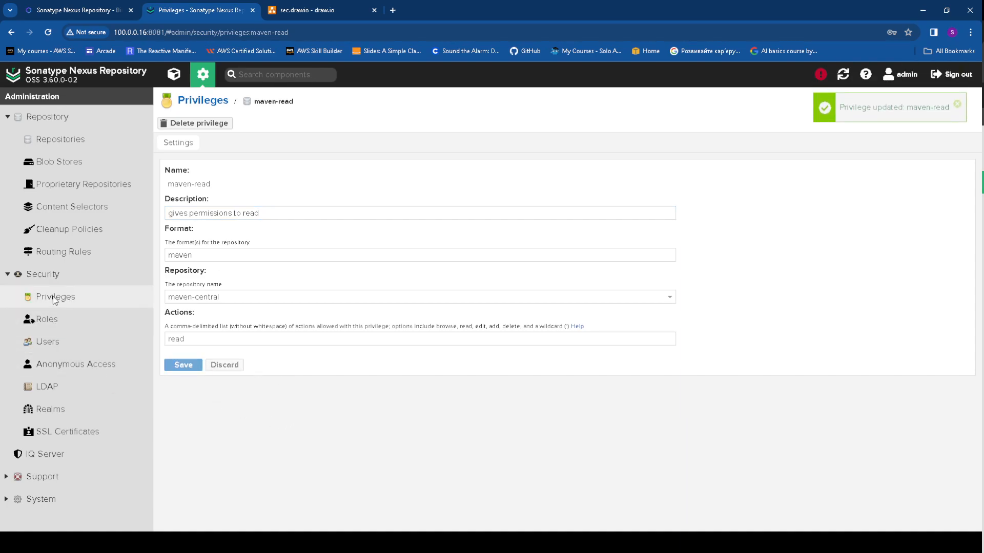
left_click(54, 317)
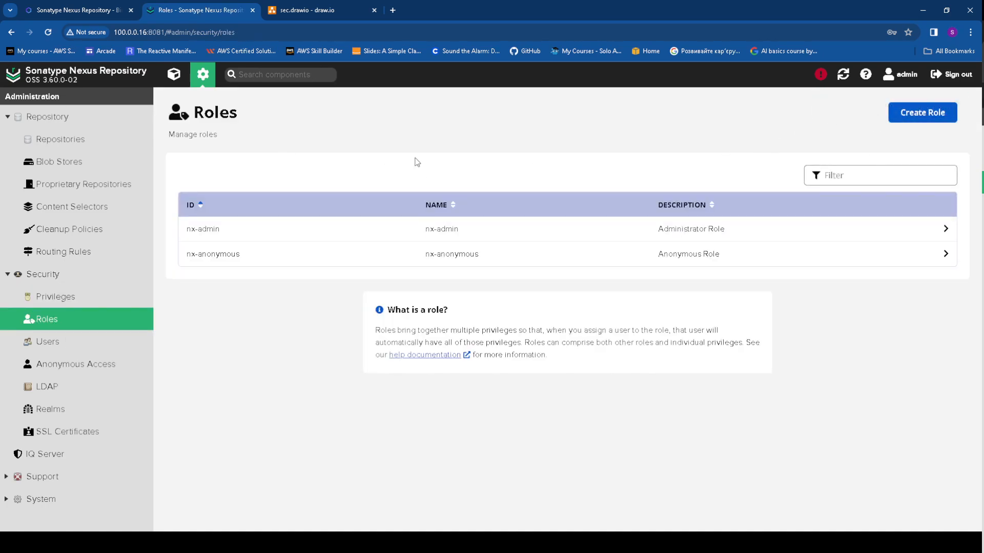
Start a new Nexus role with Role ID and Name both MavenRead
left_click(933, 115)
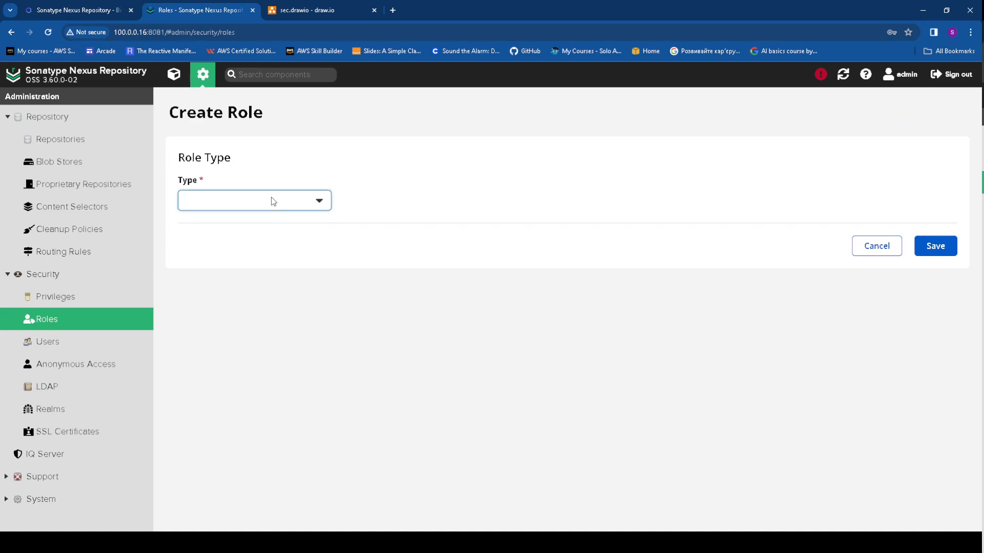
left_click(258, 230)
left_click(210, 278)
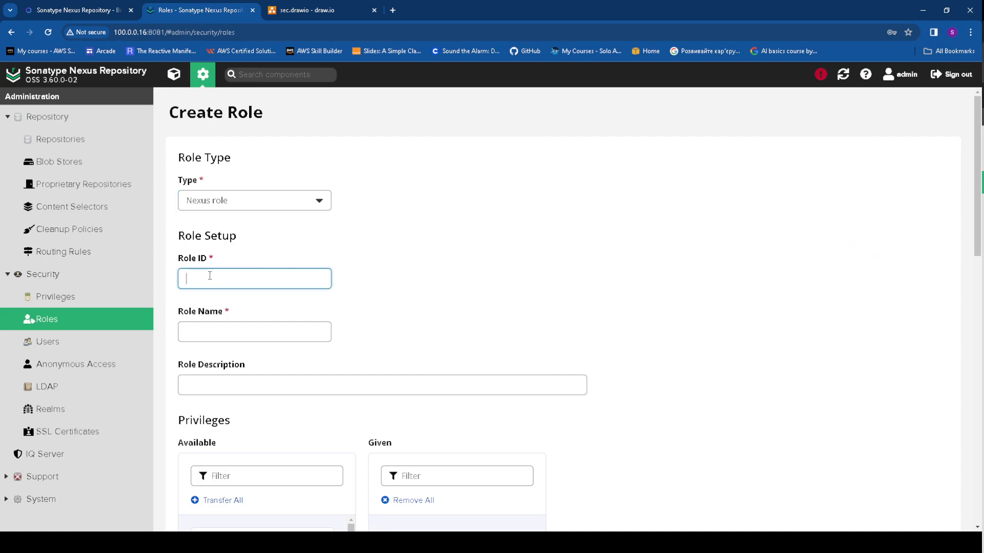
type("MavenRead")
left_click(207, 337)
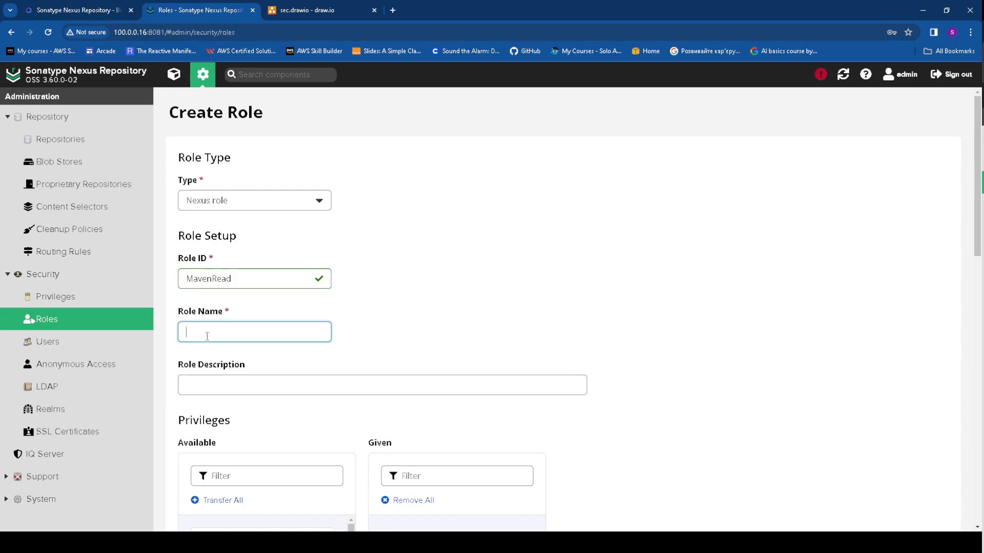
double_click(238, 274)
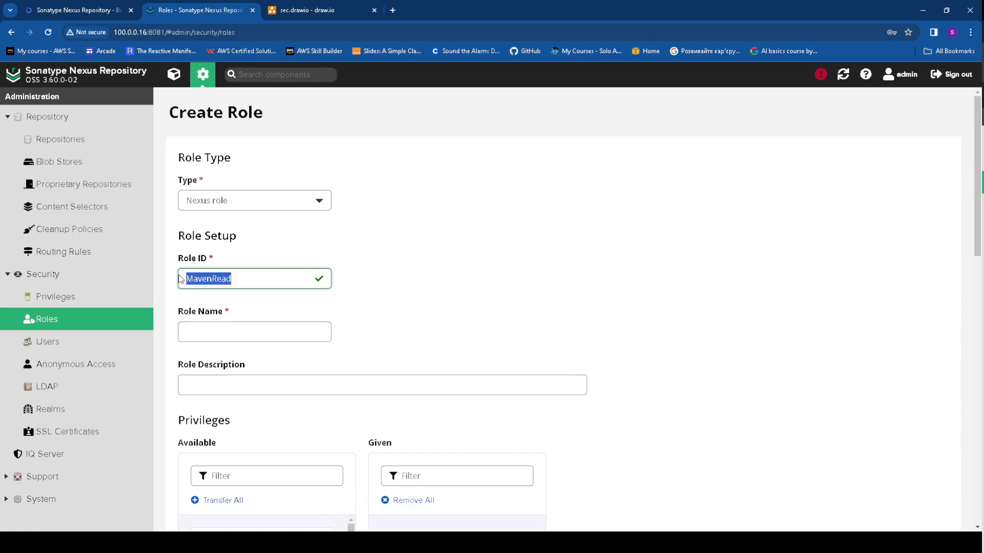
key("ctrl+c")
left_click(232, 334)
key("ctrl+v")
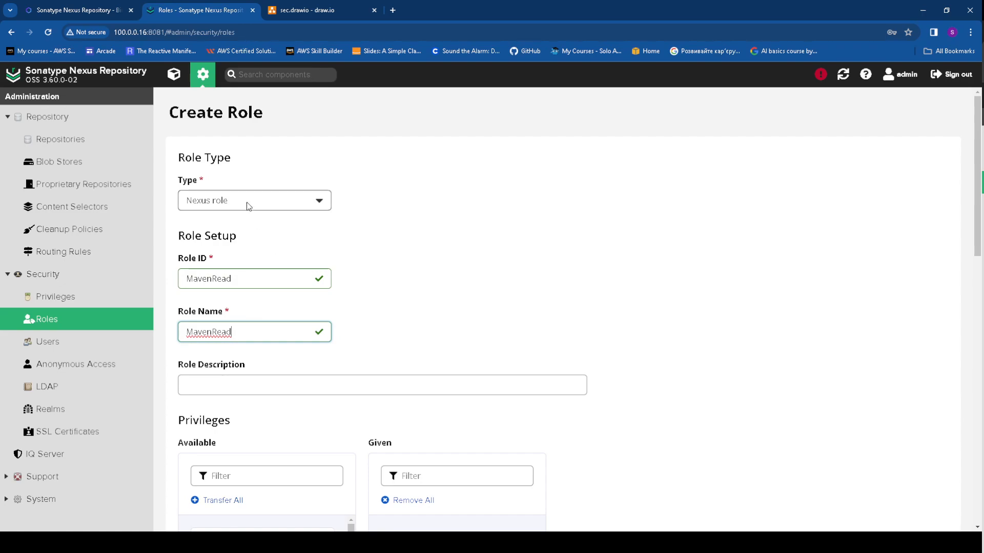
Set the description to MavenRead, grant the maven-read privilege, and save the role
scroll(248, 205, "down", 4)
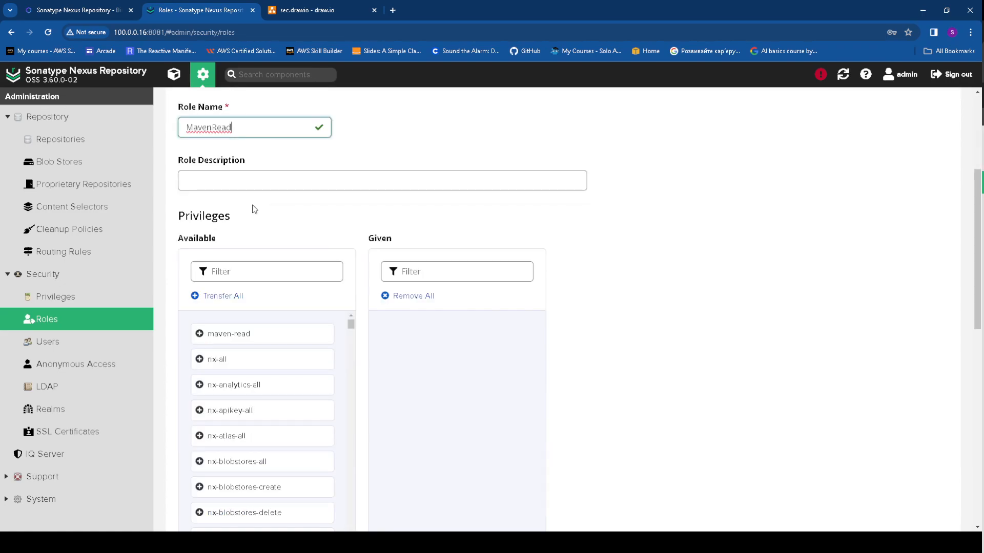
left_click(216, 178)
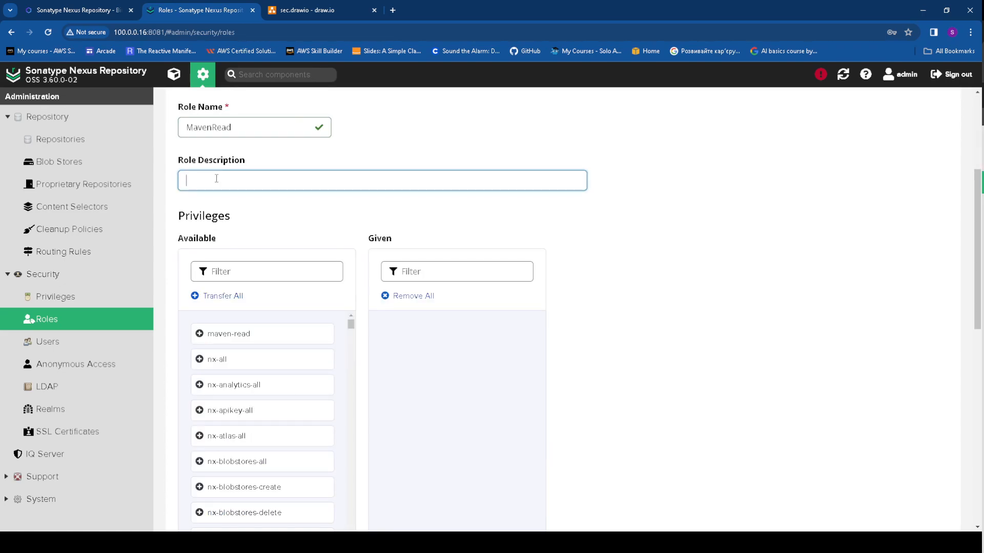
key("ctrl+v")
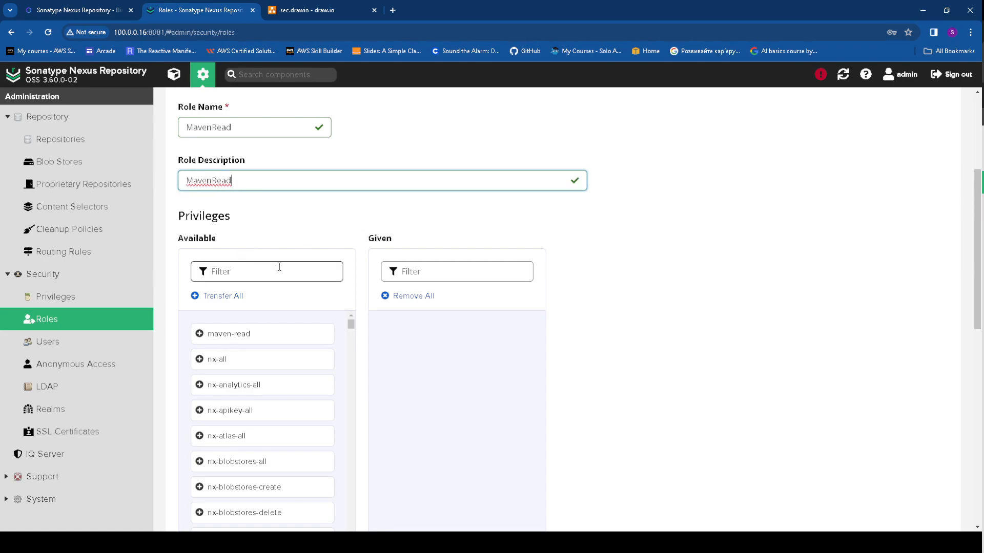
scroll(279, 267, "down", 4)
scroll(279, 265, "up", 2)
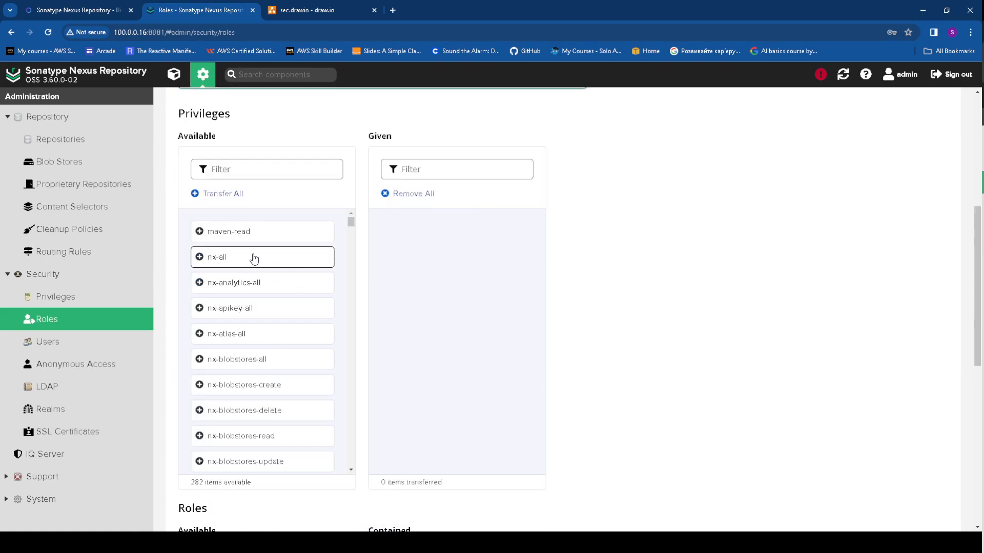
left_click(199, 233)
scroll(457, 282, "down", 4)
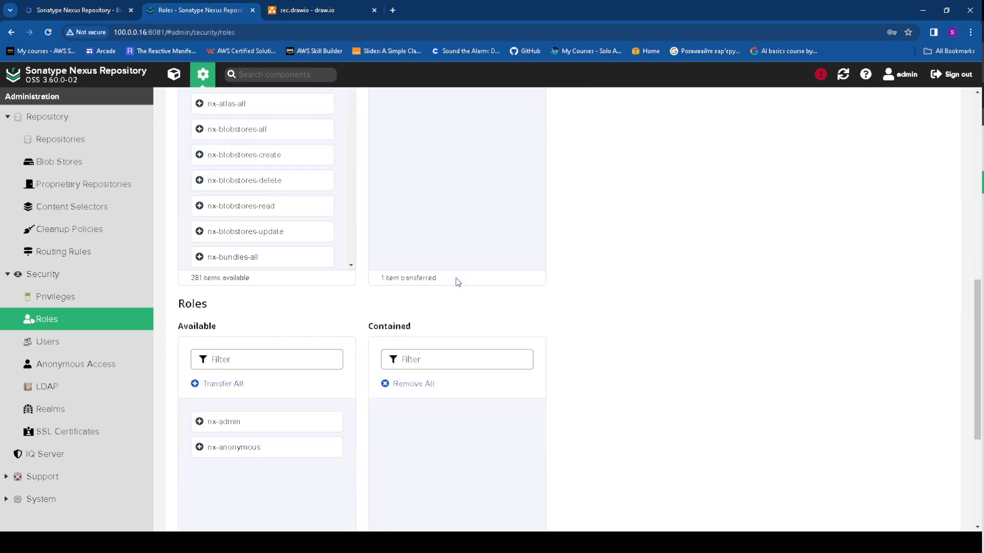
scroll(458, 282, "down", 5)
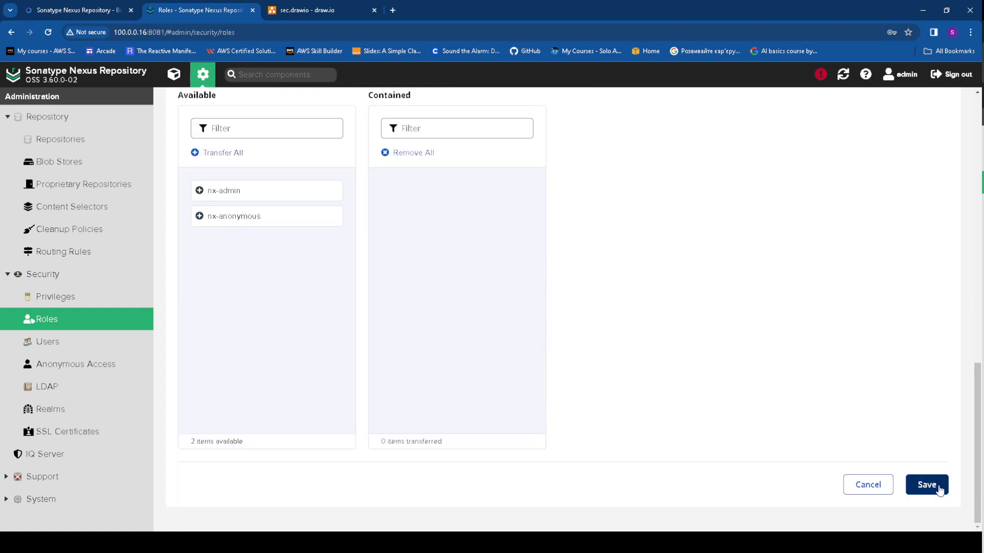
left_click(937, 488)
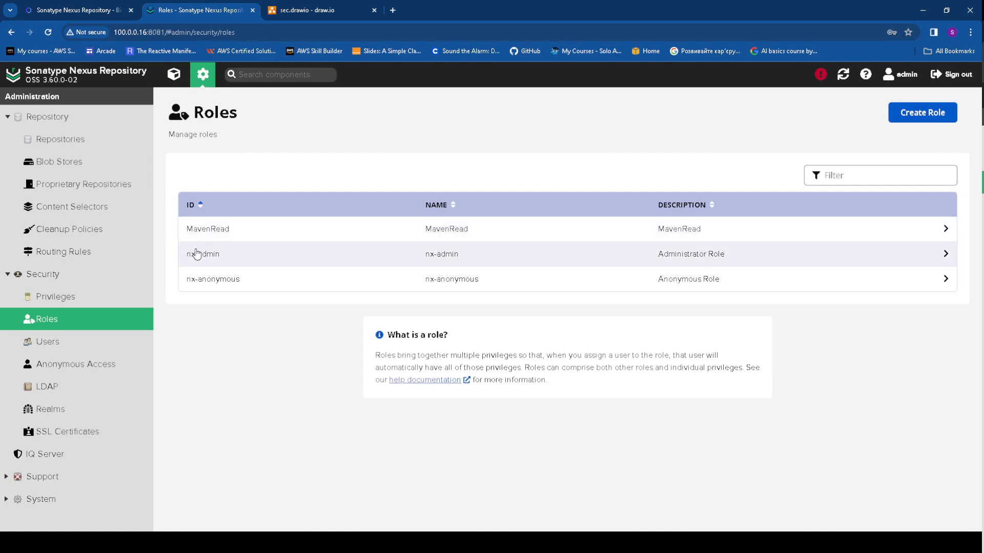
Check the nx-admin role's privileges and return to the roles list
left_click_drag(179, 254, 226, 257)
left_click(228, 258)
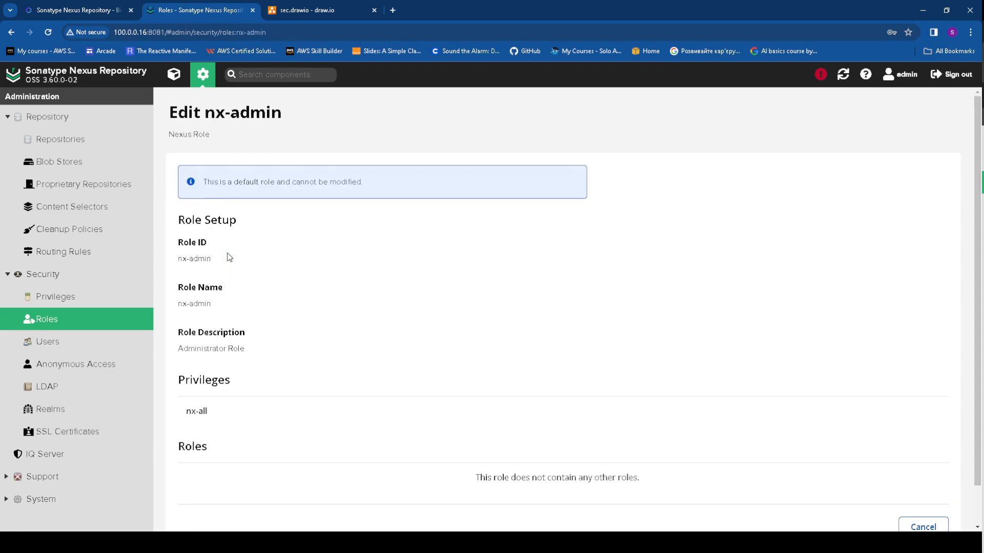
left_click(9, 31)
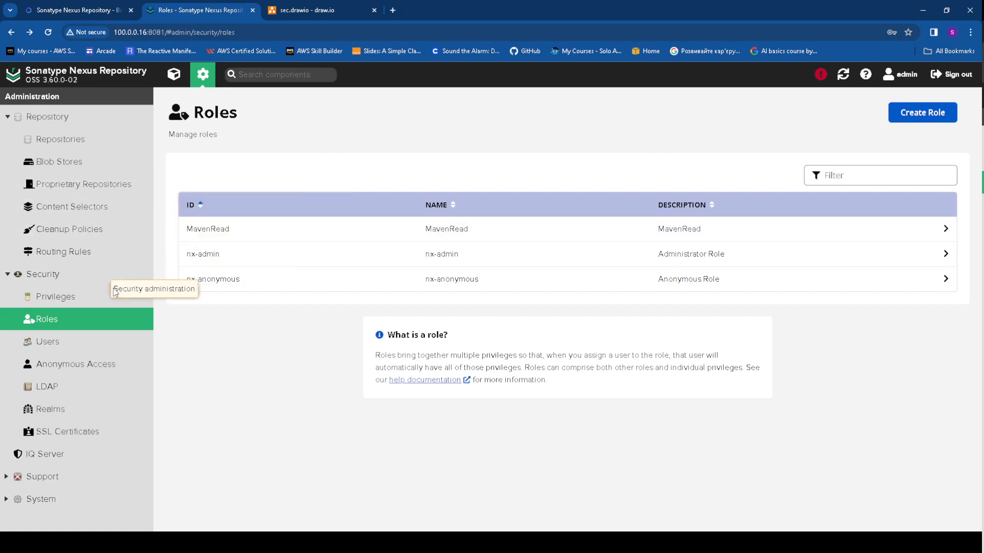
Create maven2 group repository private_my with maven-releases as its only member
left_click(73, 140)
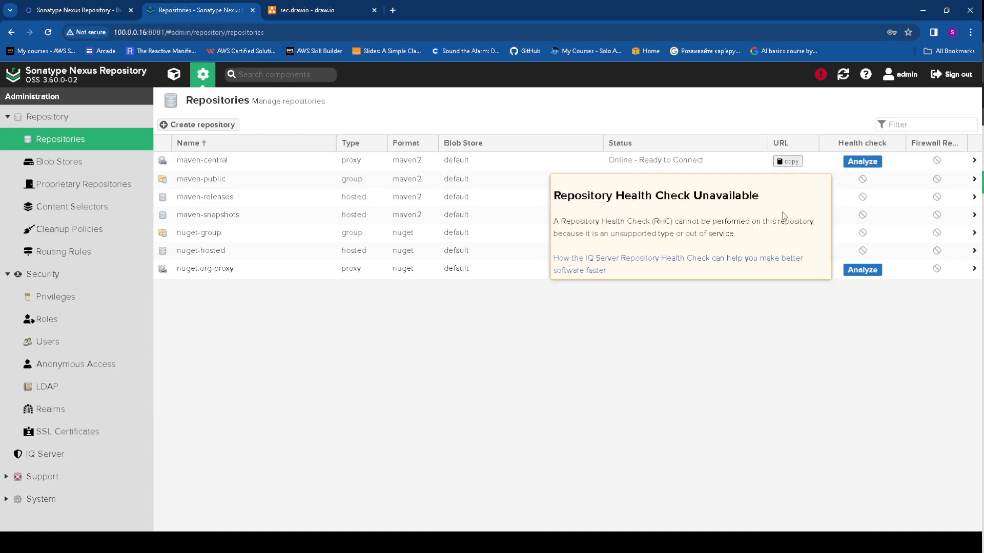
left_click(221, 127)
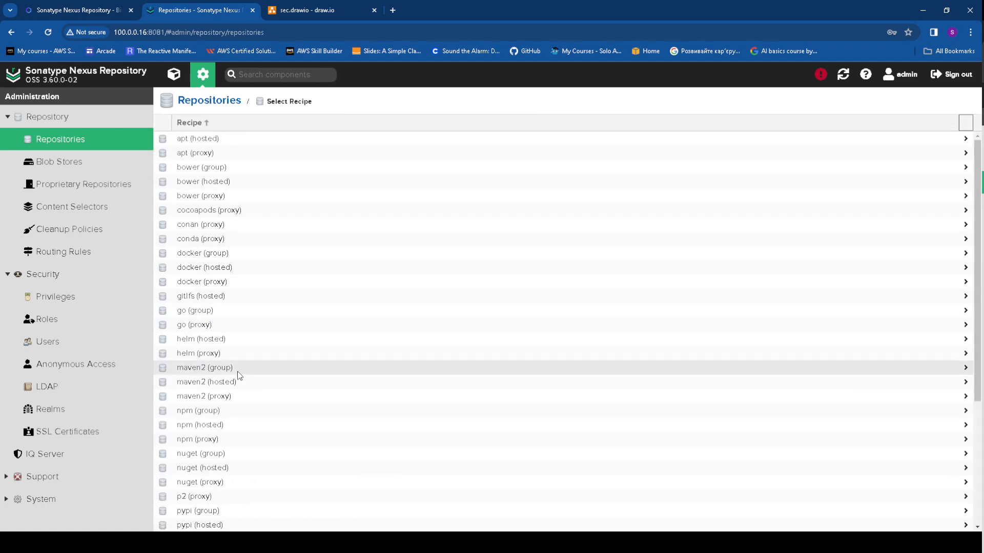
left_click(208, 368)
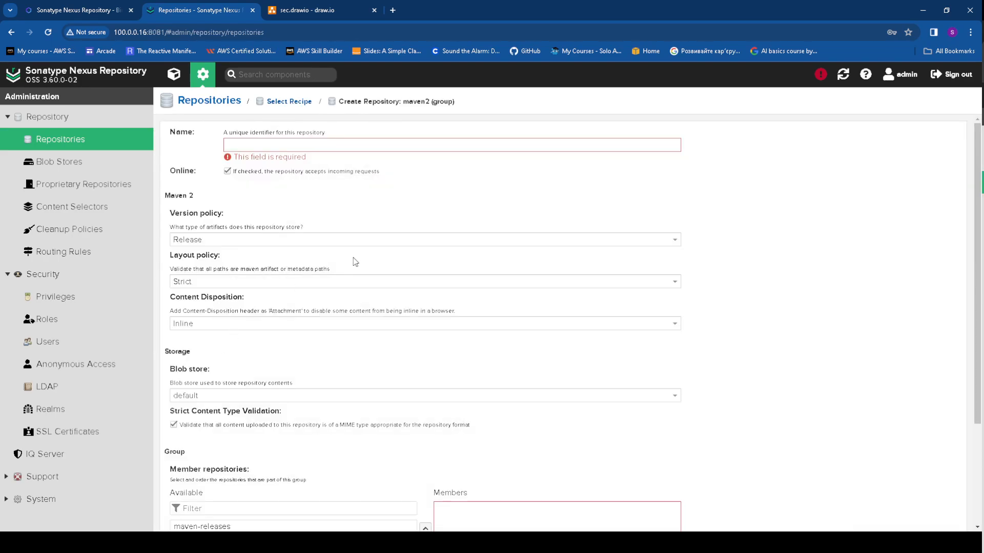
left_click(285, 144)
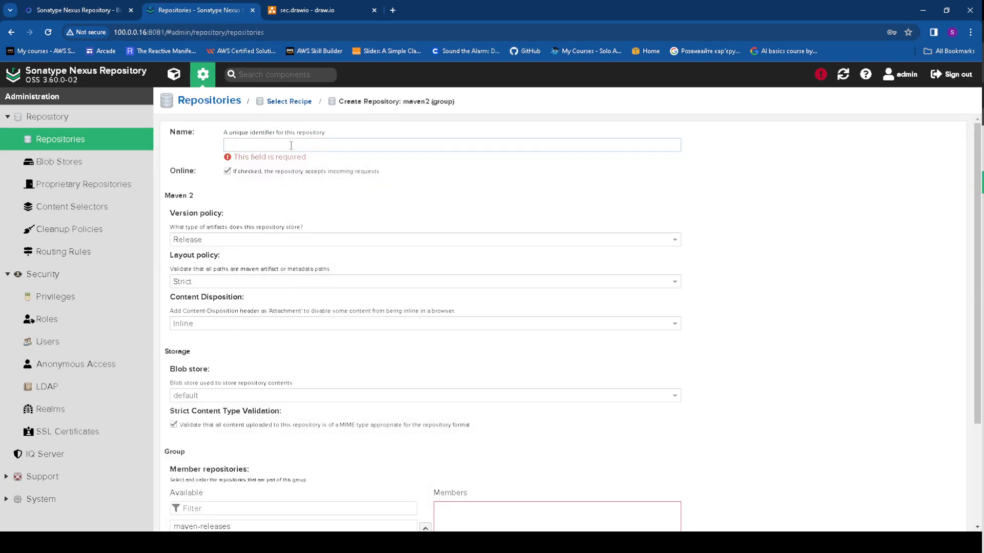
type("priv")
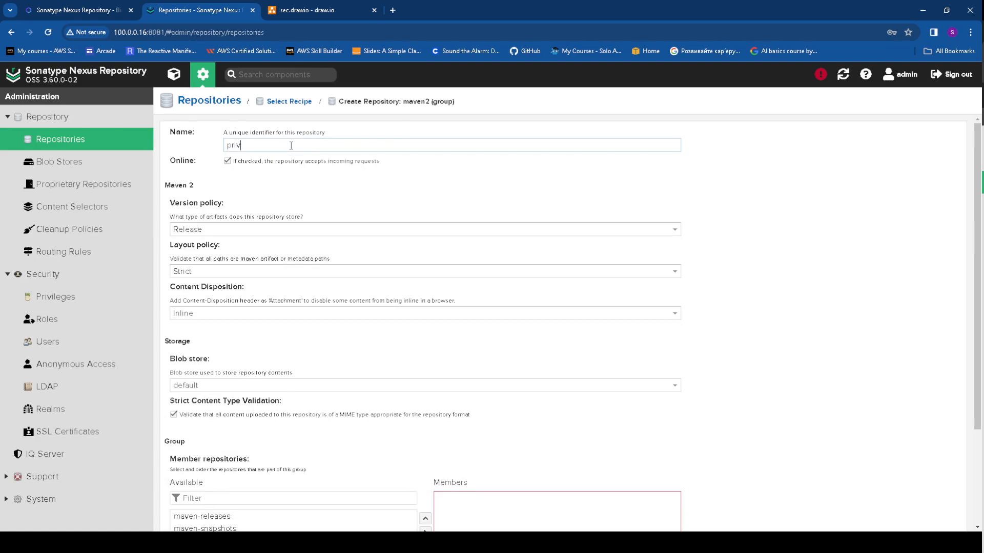
type("ate_my")
scroll(232, 398, "down", 3)
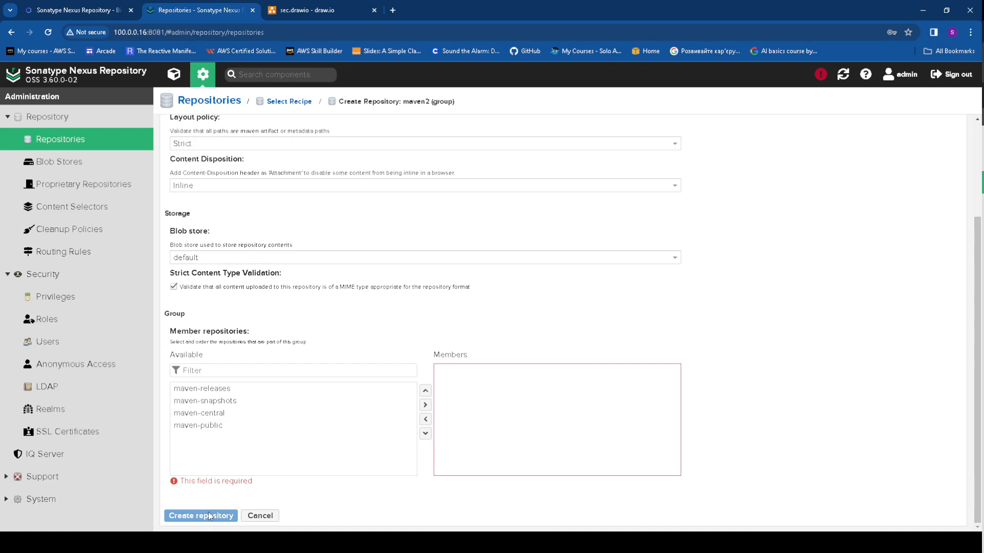
left_click(201, 393)
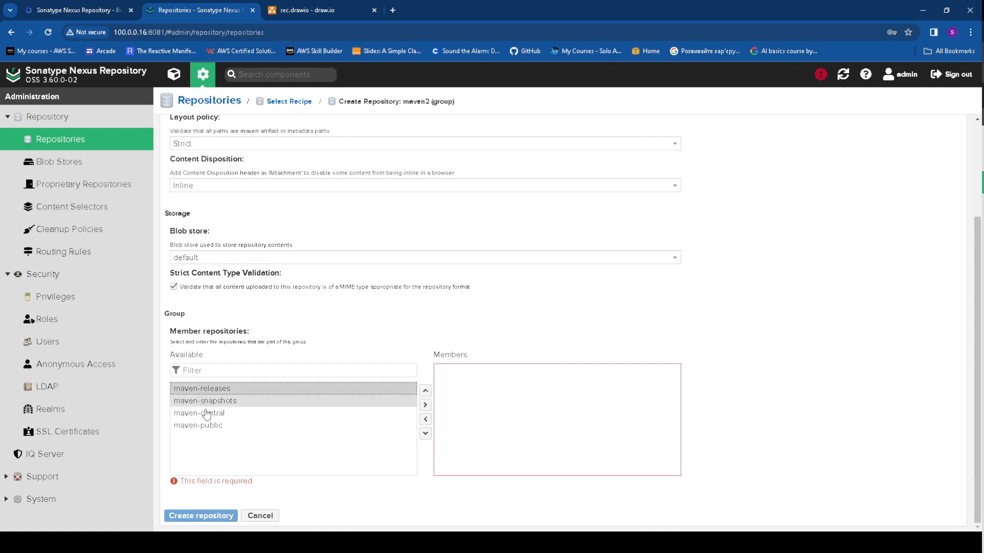
double_click(404, 392)
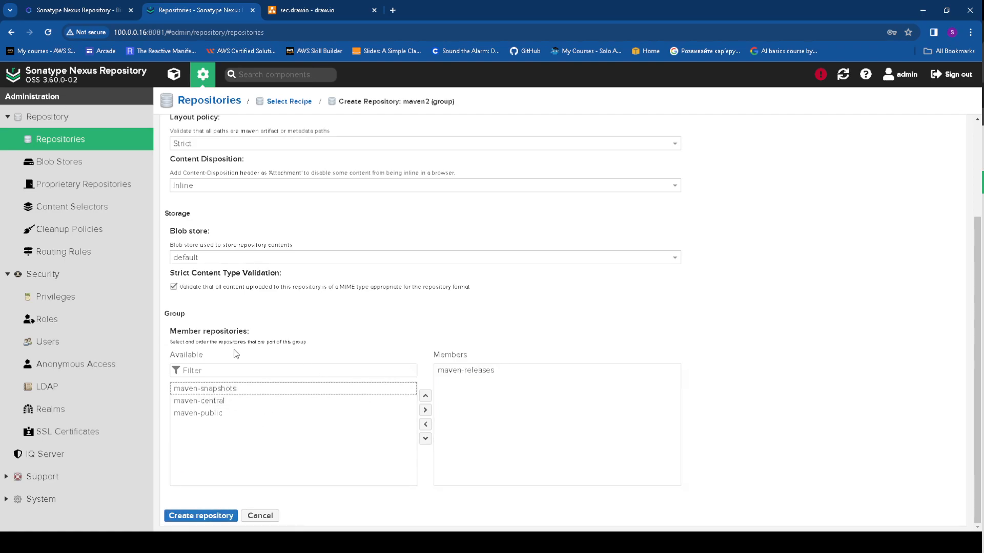
left_click(201, 516)
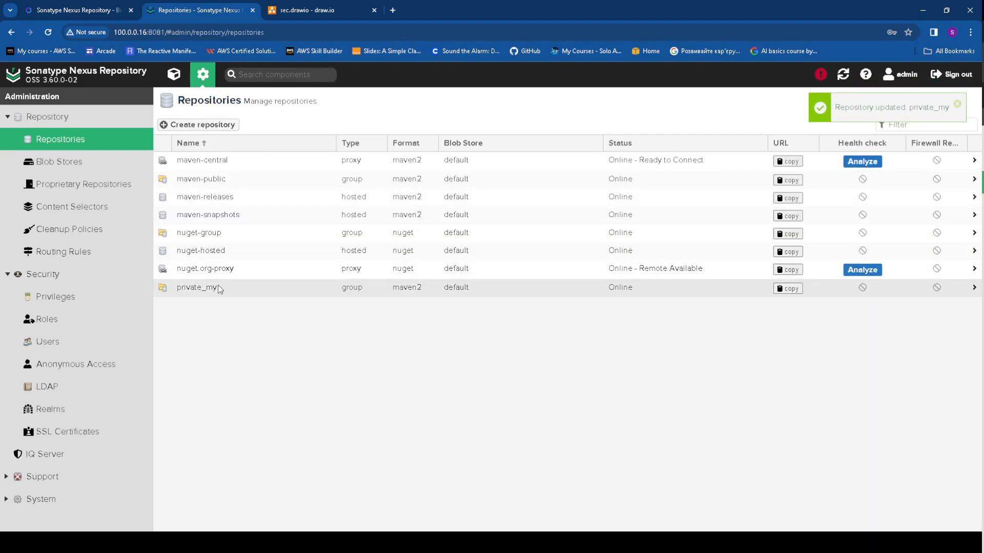
Filter the Privileges list by 'private' to show the private_my repository privileges
left_click(240, 289)
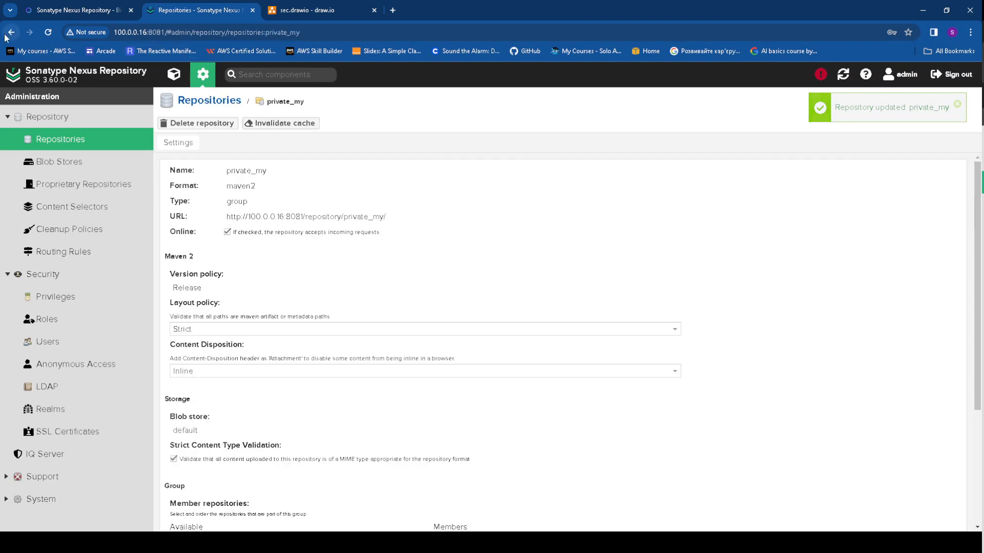
left_click(85, 145)
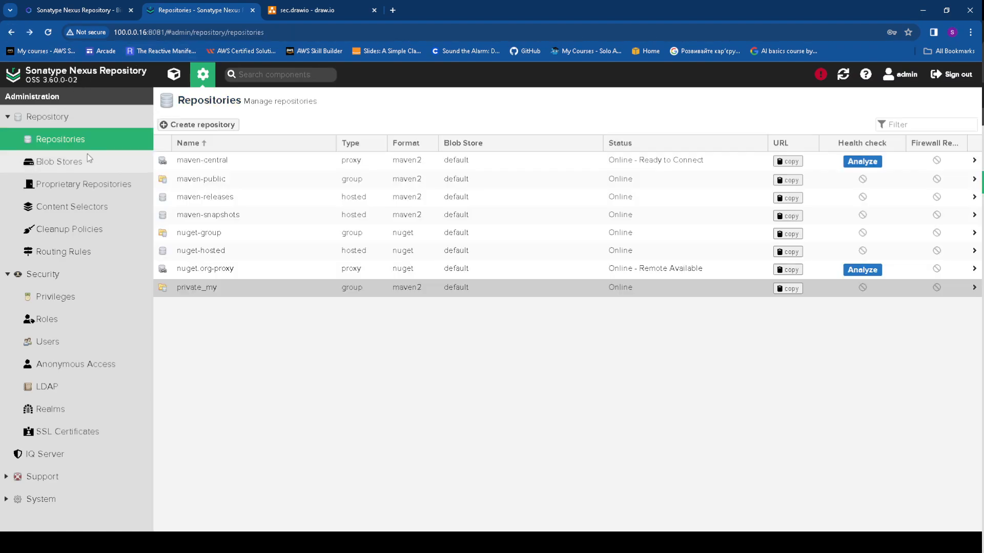
left_click(73, 297)
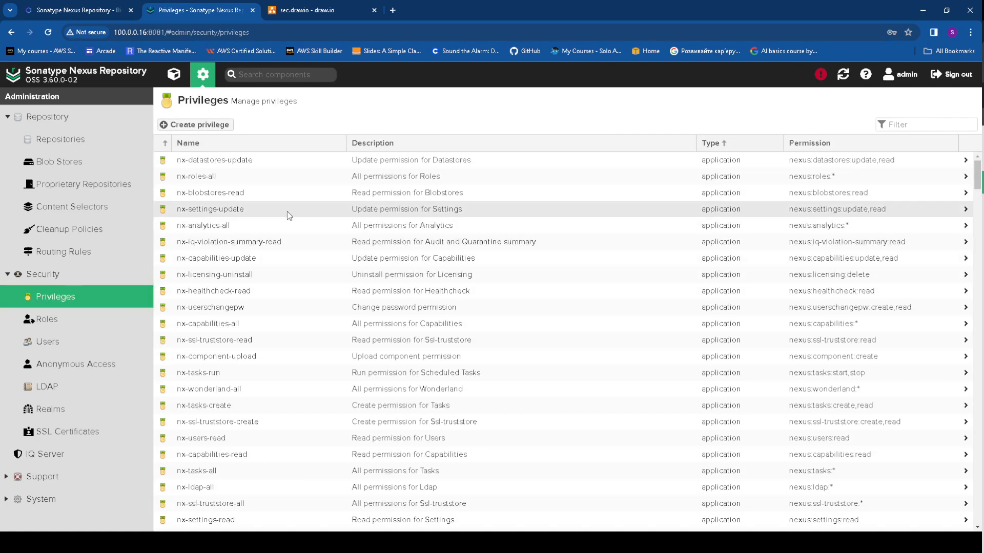
left_click(902, 126)
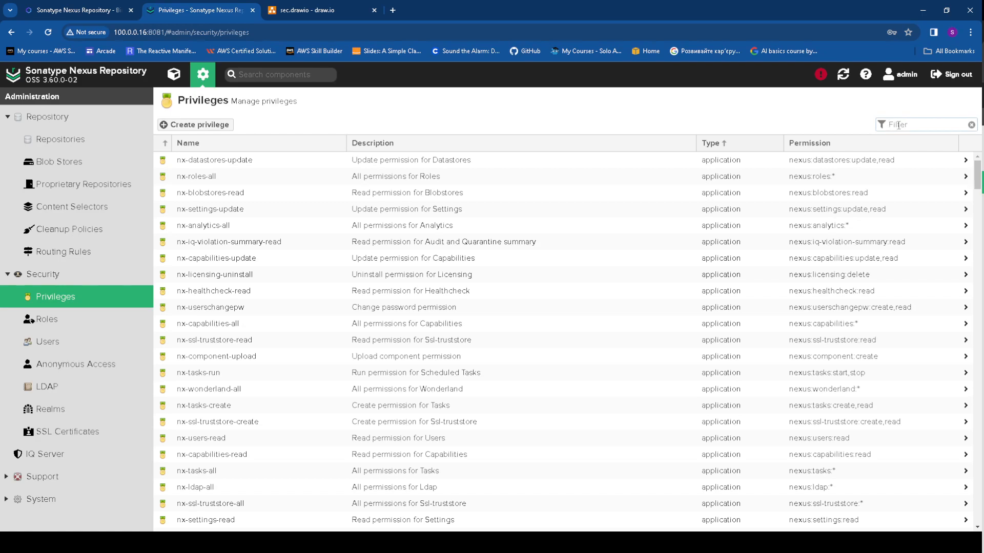
type("private")
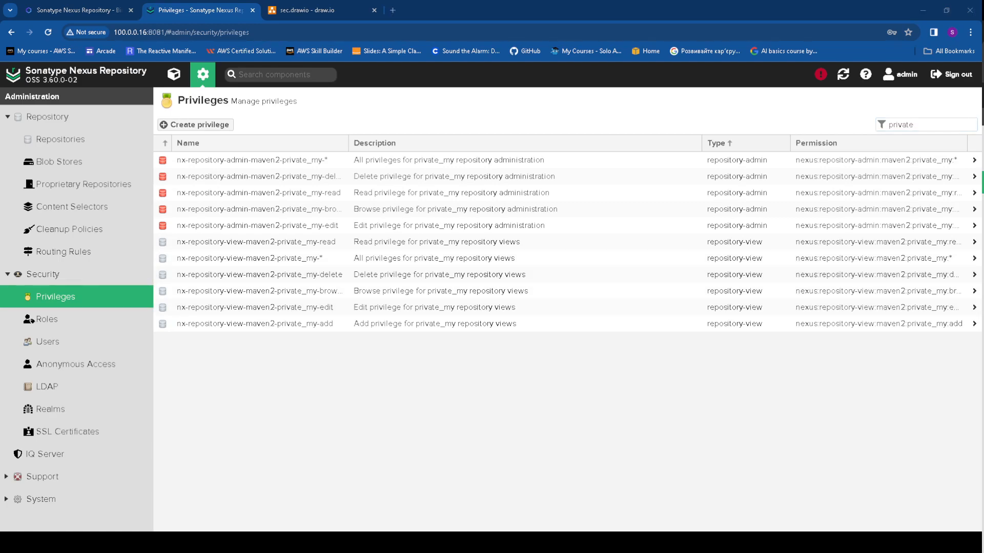
Start a new Nexus-type role with ID and name my-private
left_click(60, 321)
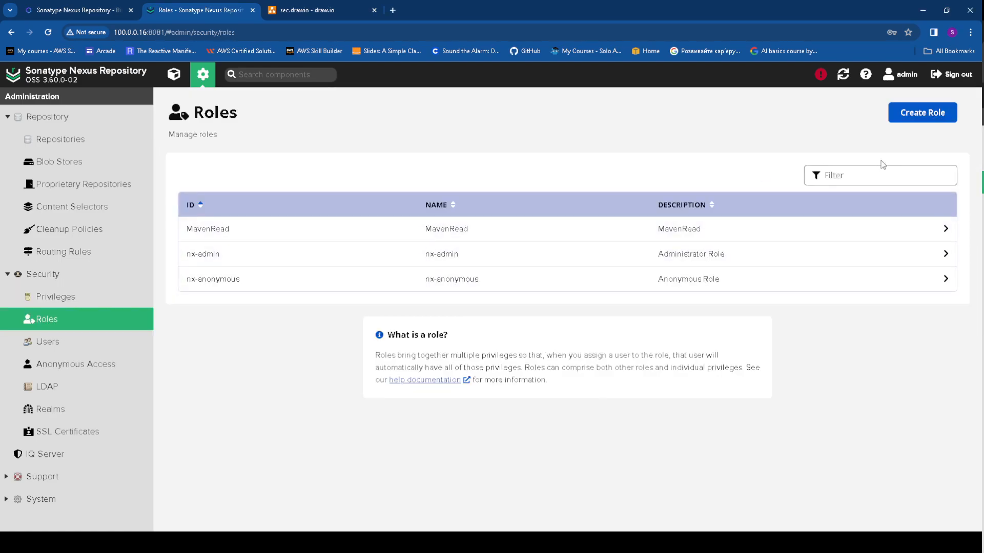
left_click(907, 116)
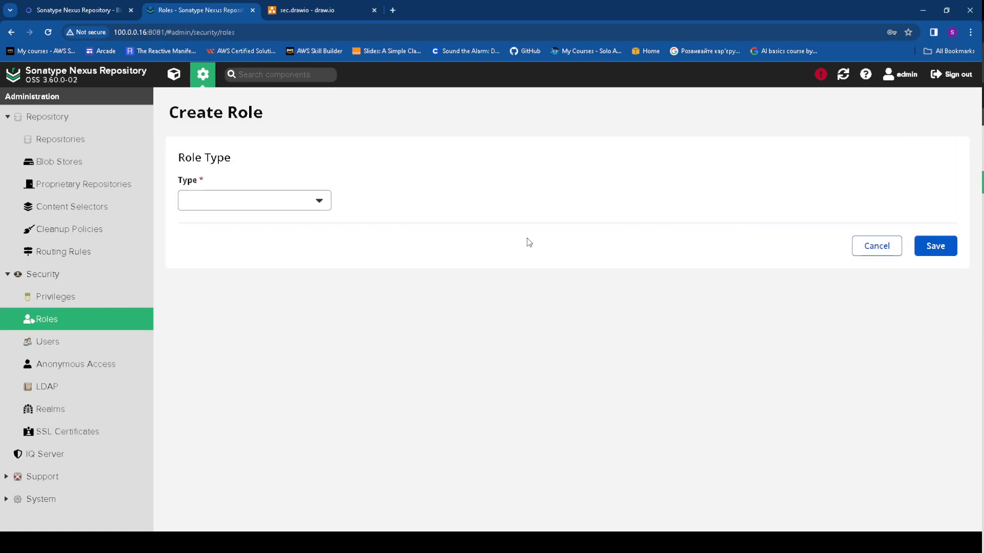
left_click(256, 201)
left_click(261, 232)
left_click(258, 276)
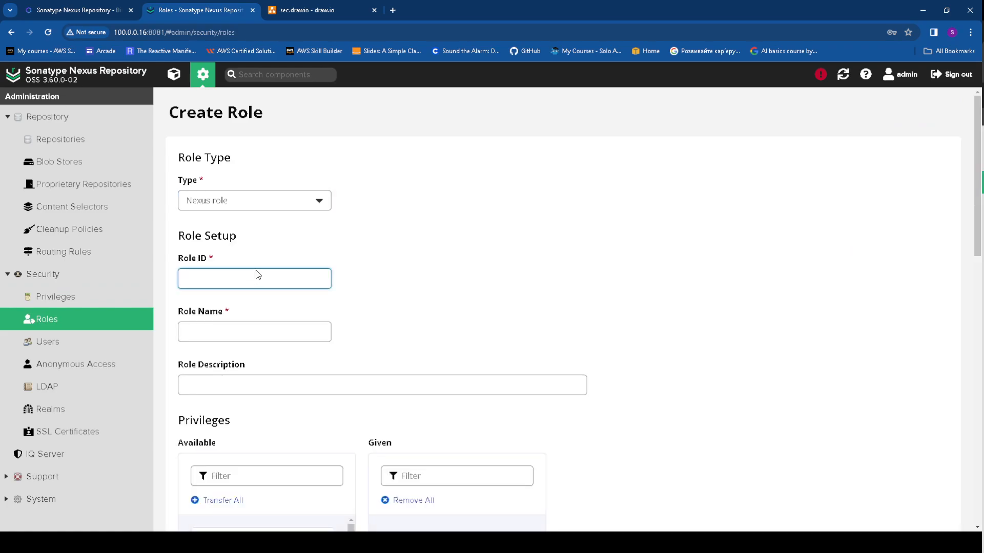
type("my-private")
left_click_drag(230, 272, 163, 281)
key("ctrl+c")
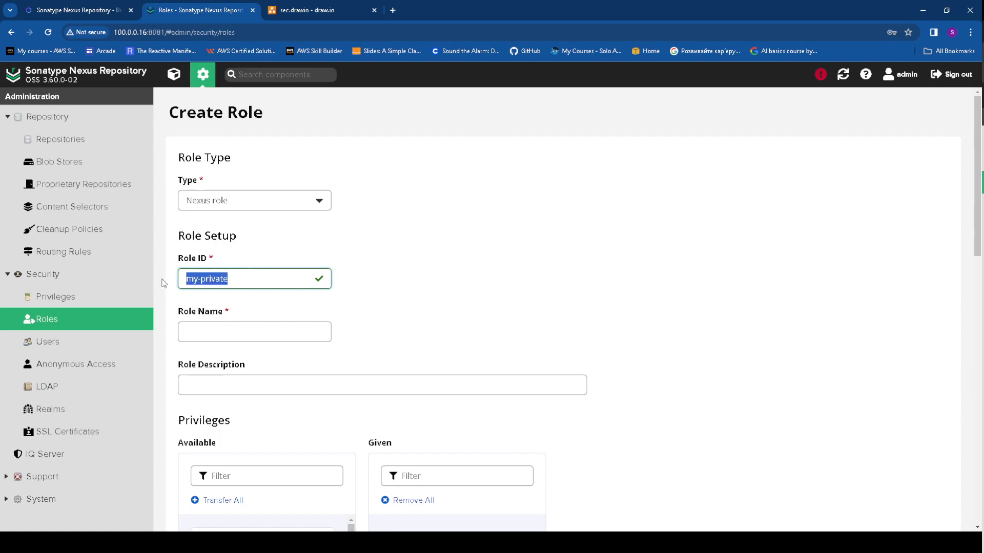
left_click(220, 328)
key("ctrl+v")
Give the role the description 'access to my_private'
scroll(420, 330, "down", 2)
left_click(225, 280)
type("acee")
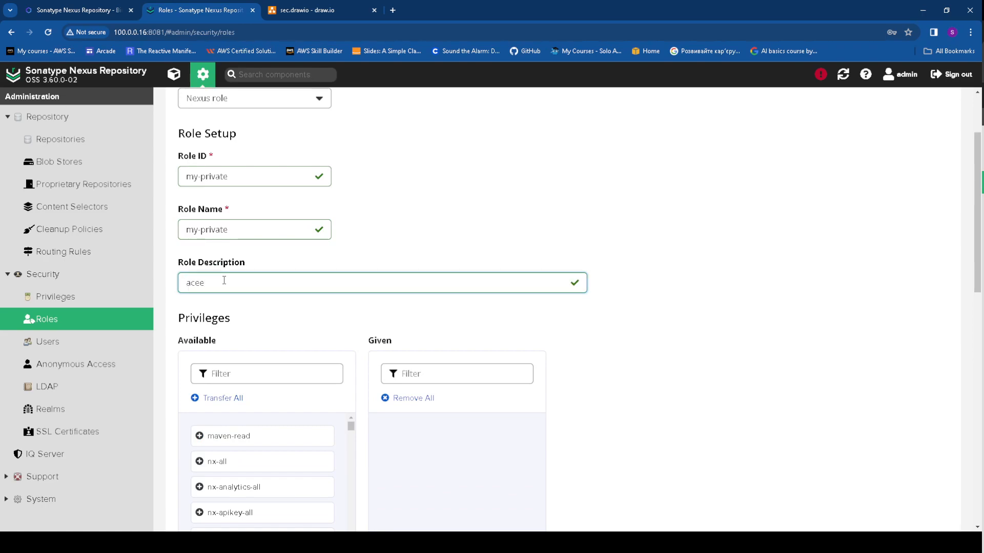
key("BackSpace")
type("ess to my_ privat")
Filter the available privileges by 'private_m' to list the private_my privileges
scroll(221, 286, "down", 4)
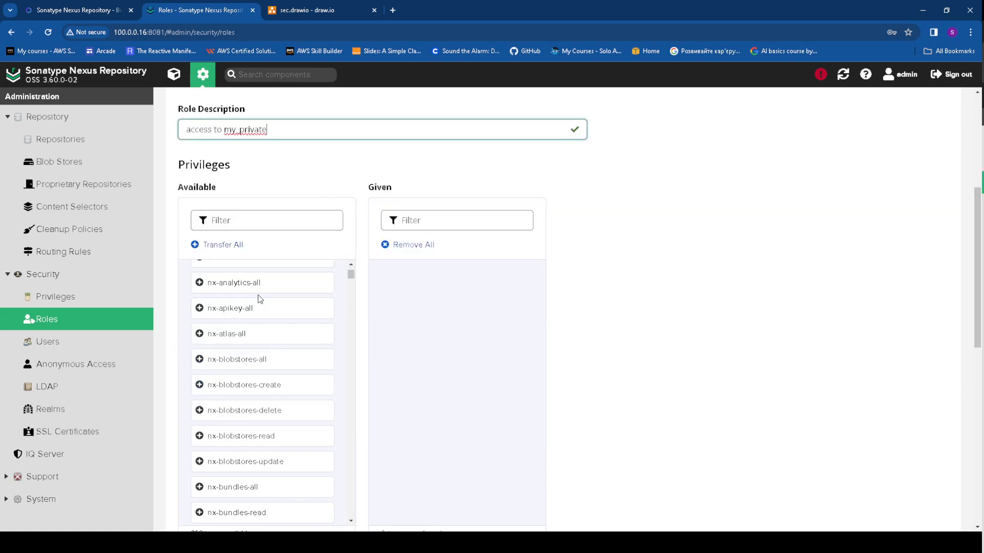
left_click(249, 220)
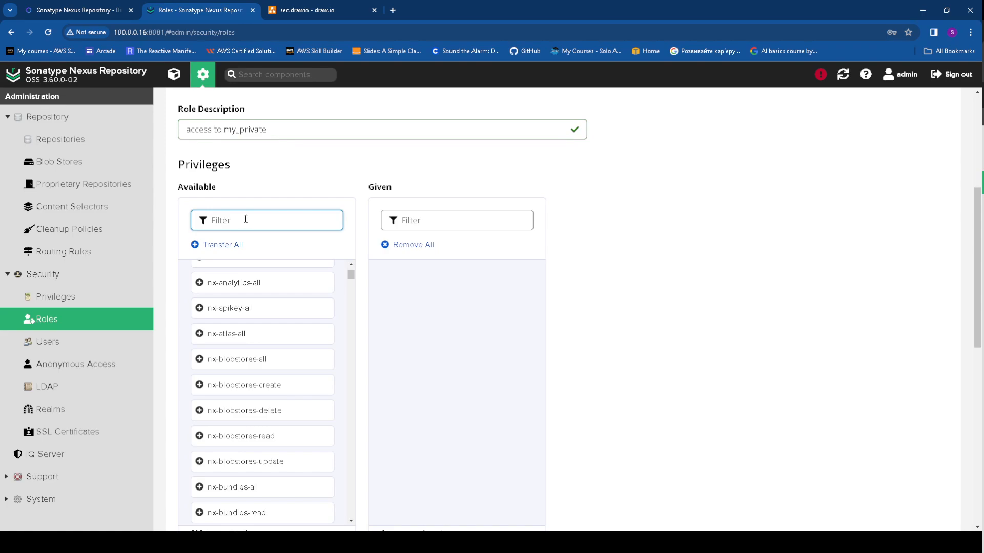
type("my")
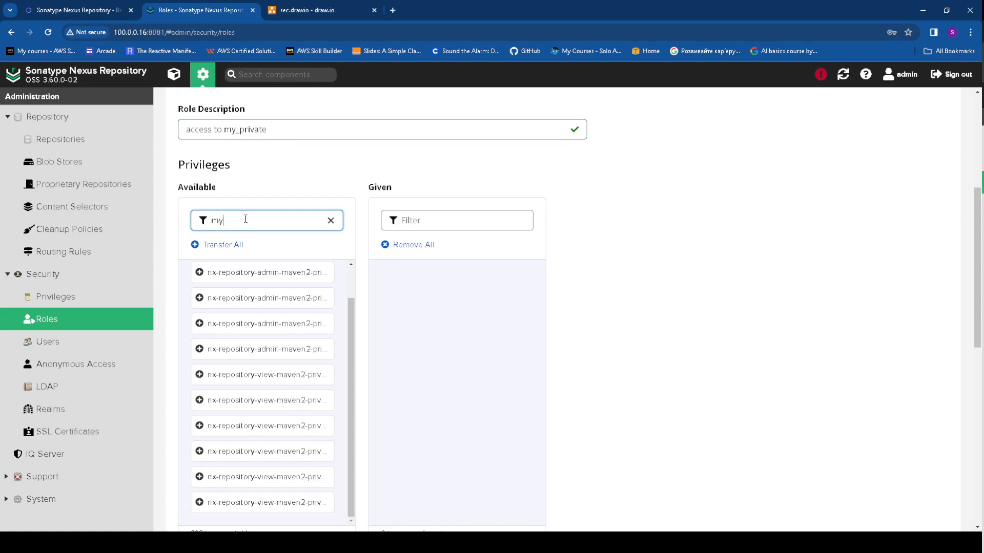
type("_")
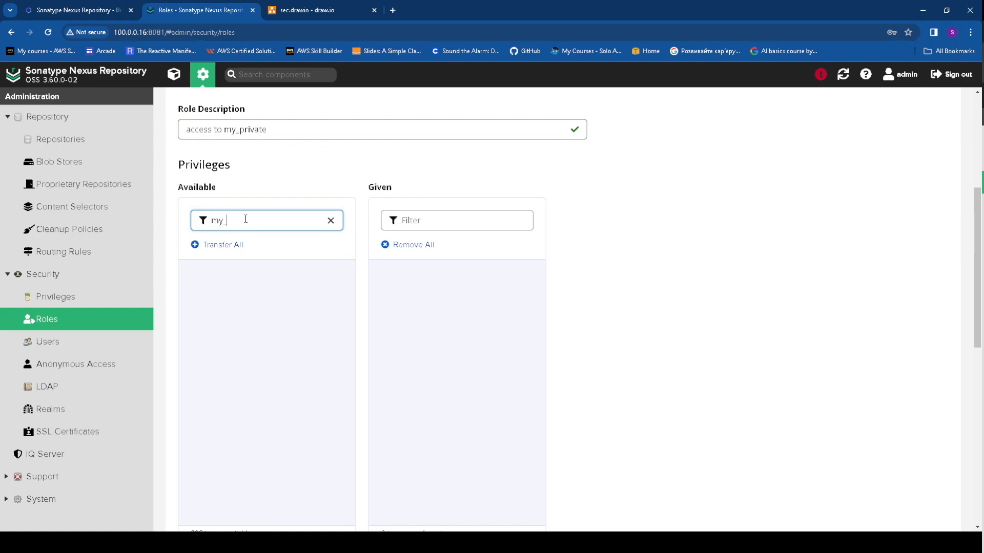
key("BackSpace")
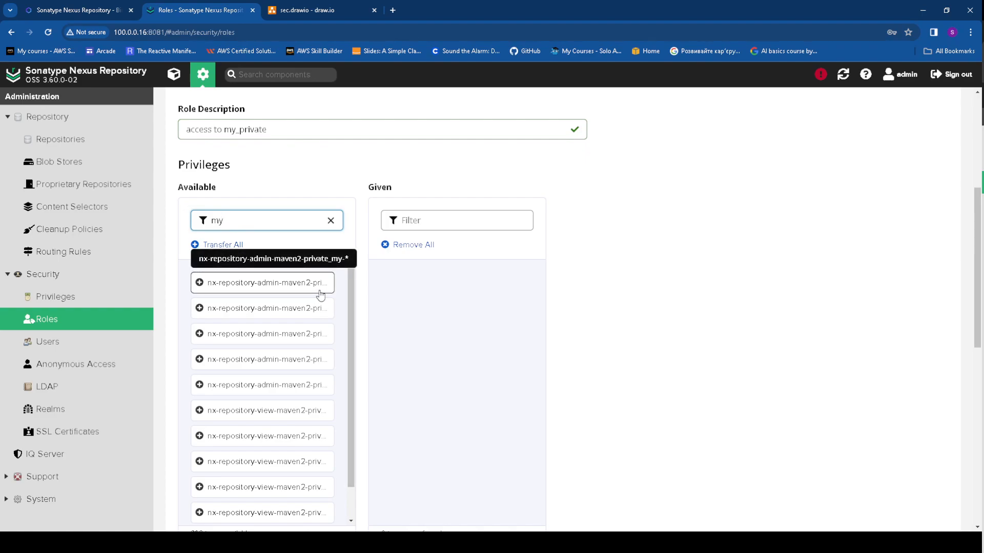
left_click_drag(237, 223, 206, 221)
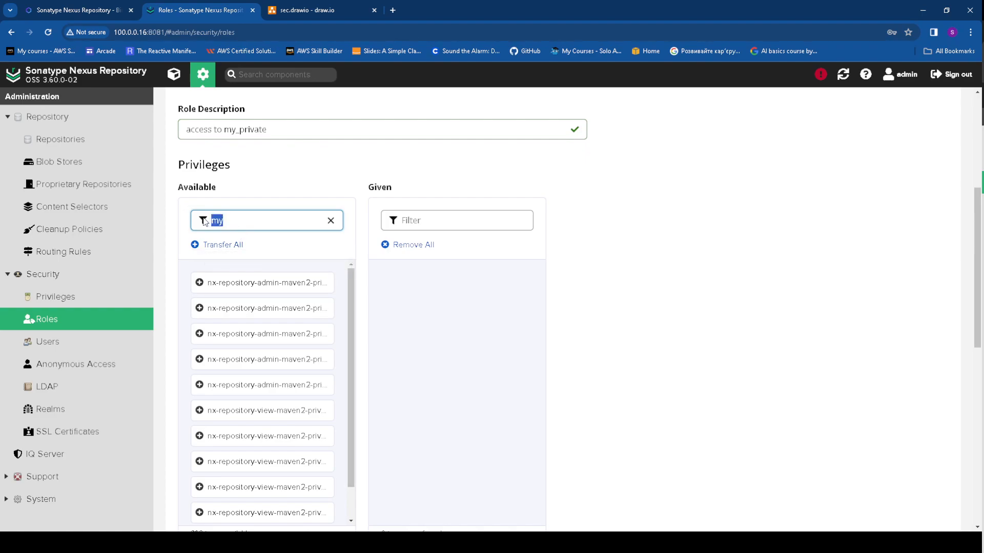
type("private_m")
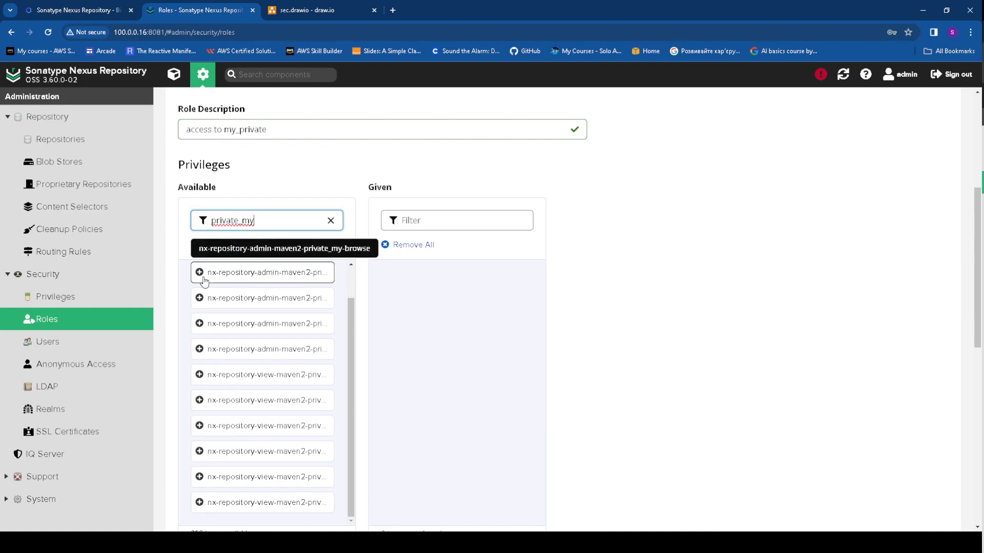
scroll(224, 308, "down", 1)
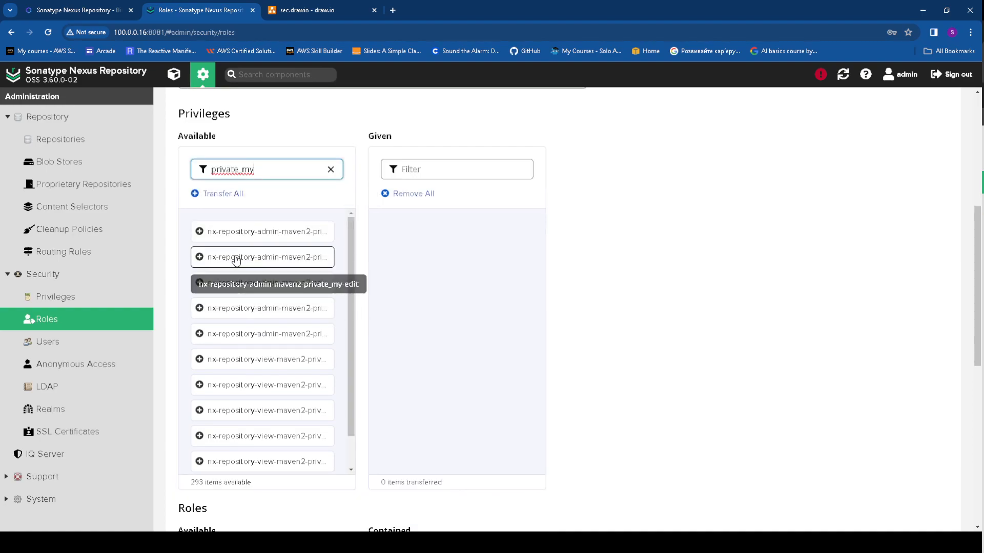
Grant the role all eleven private_my admin and view privileges and save it
left_click(200, 238)
left_click(200, 260)
left_click(200, 285)
left_click_drag(199, 311, 199, 324)
left_click(199, 323)
left_click(198, 342)
left_click(197, 353)
left_click(197, 334)
left_click(198, 309)
left_click(199, 284)
left_click(200, 257)
left_click(200, 232)
scroll(650, 310, "down", 6)
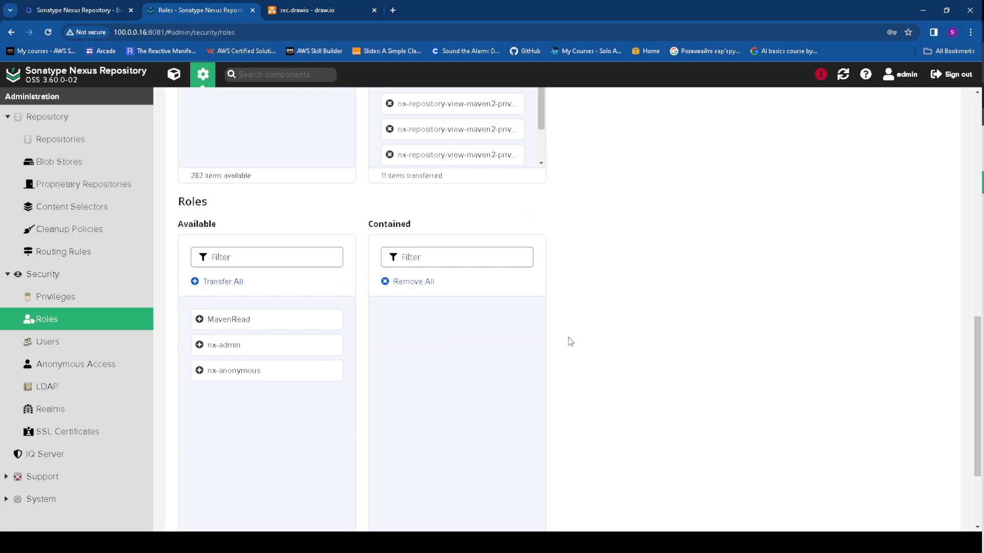
scroll(443, 351, "down", 3)
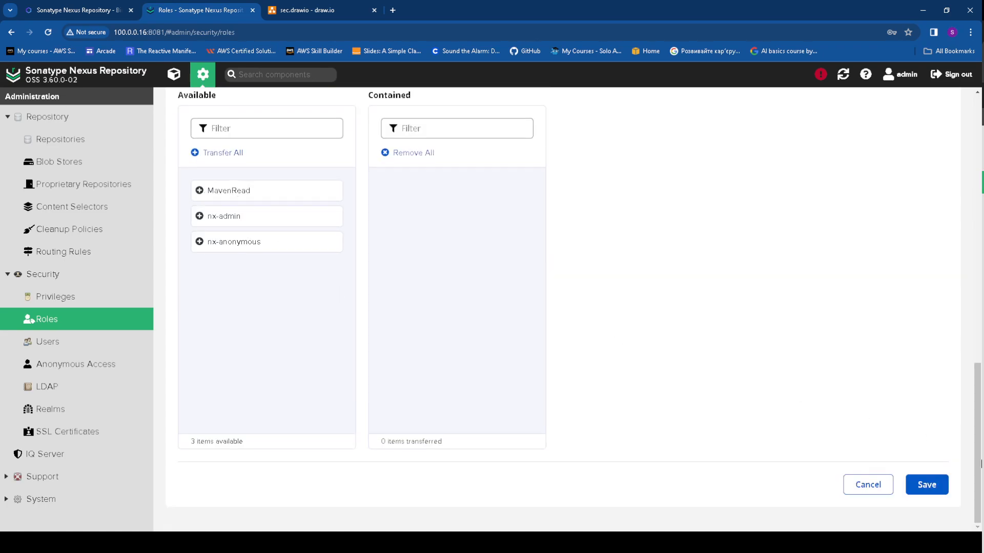
left_click(926, 484)
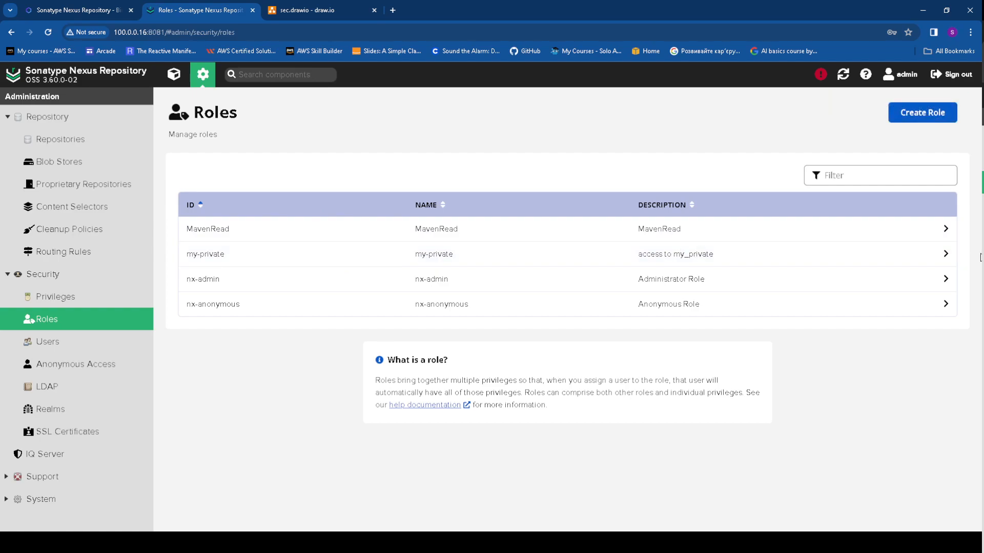
Review the saved my-private role's details, then go to the empty Content Selectors page
left_click(945, 254)
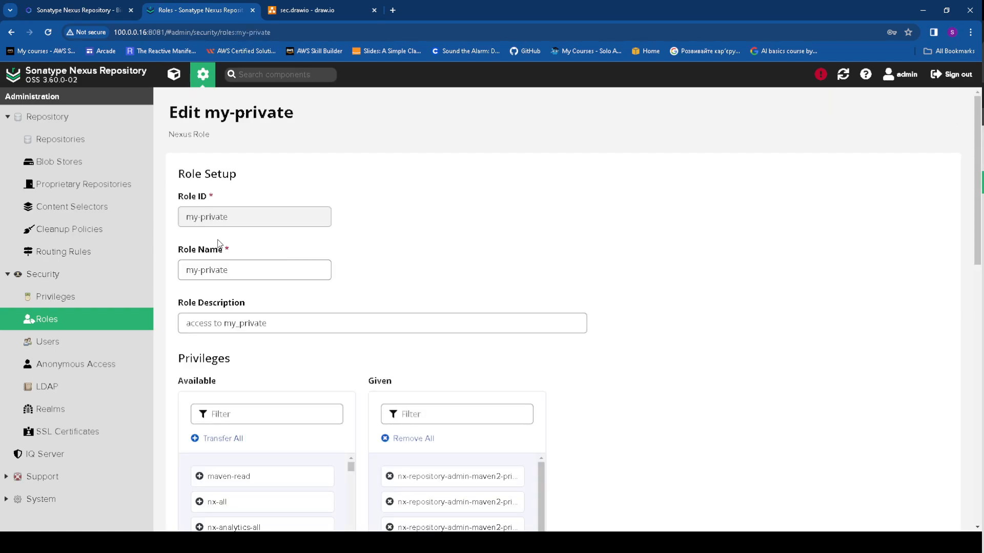
scroll(371, 244, "down", 7)
scroll(372, 244, "down", 3)
scroll(640, 379, "down", 3)
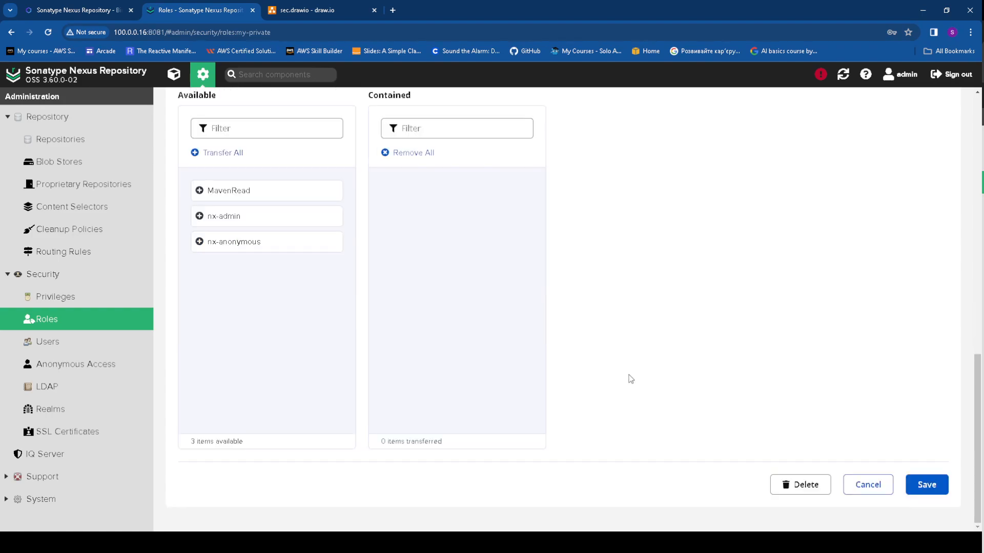
scroll(626, 381, "up", 10)
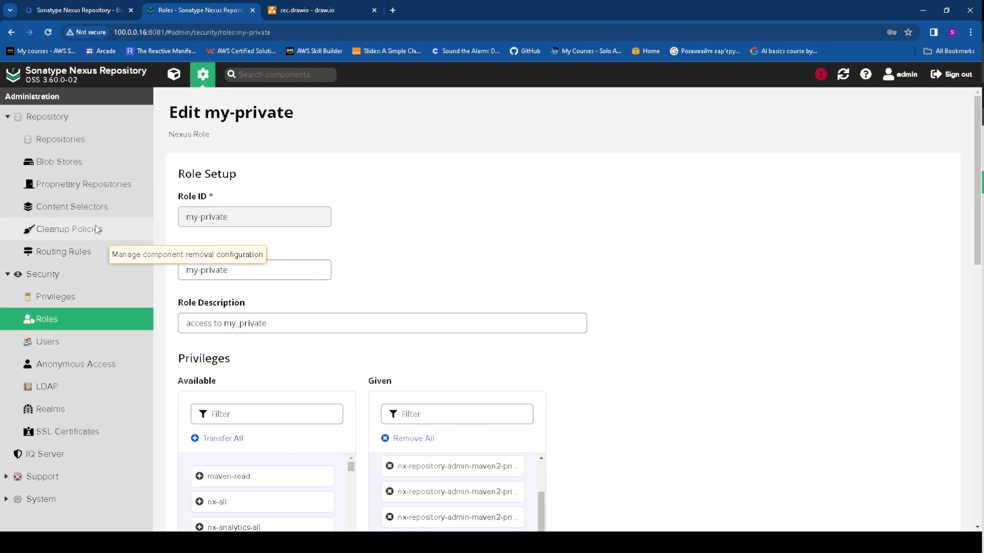
left_click(96, 208)
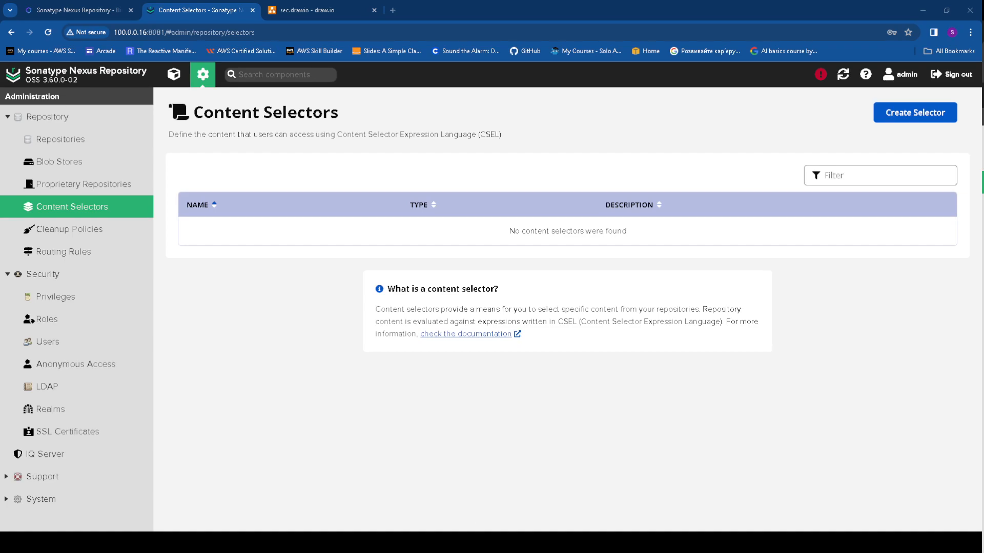
Create a new content selector named maven-jar-only, described 'show only jars'
left_click(901, 113)
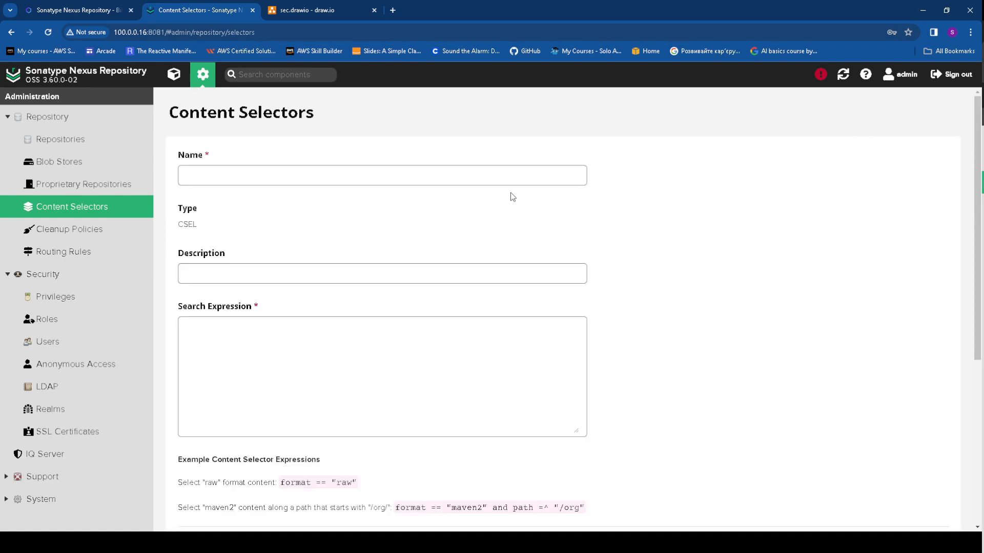
left_click(276, 173)
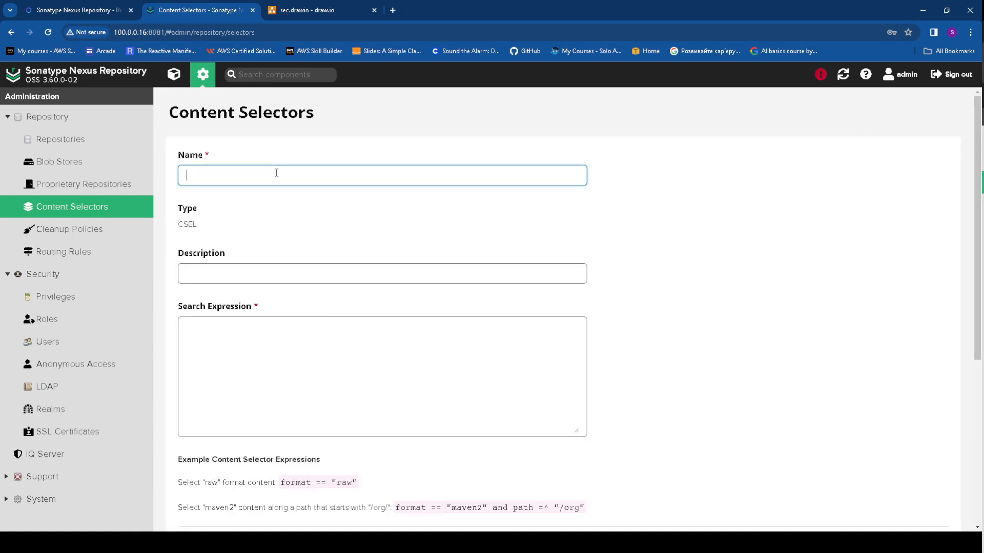
type("maven-jar-only")
left_click(238, 276)
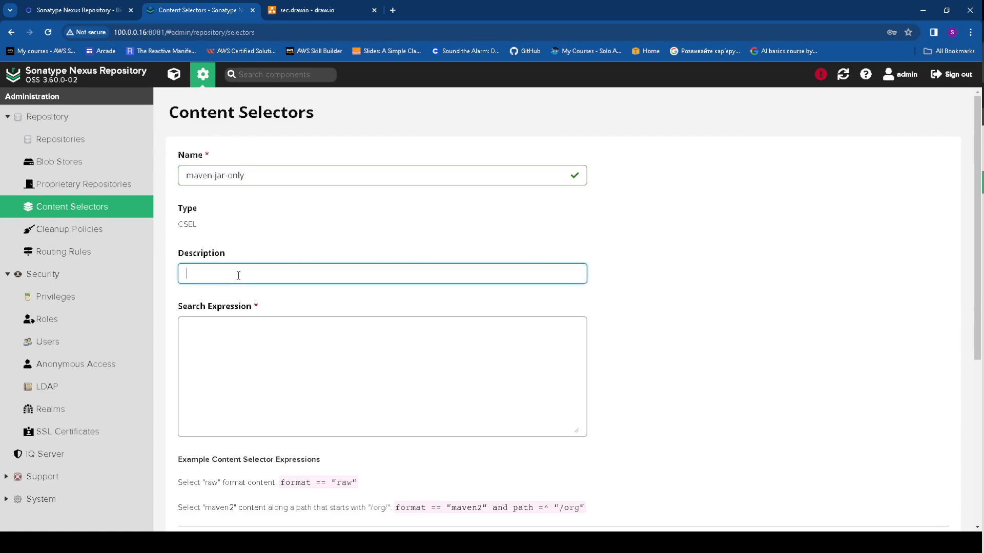
type("show only jars")
Paste the search expression format == "maven2" and path=~".*\jar$"
left_click(205, 350)
scroll(233, 310, "down", 2)
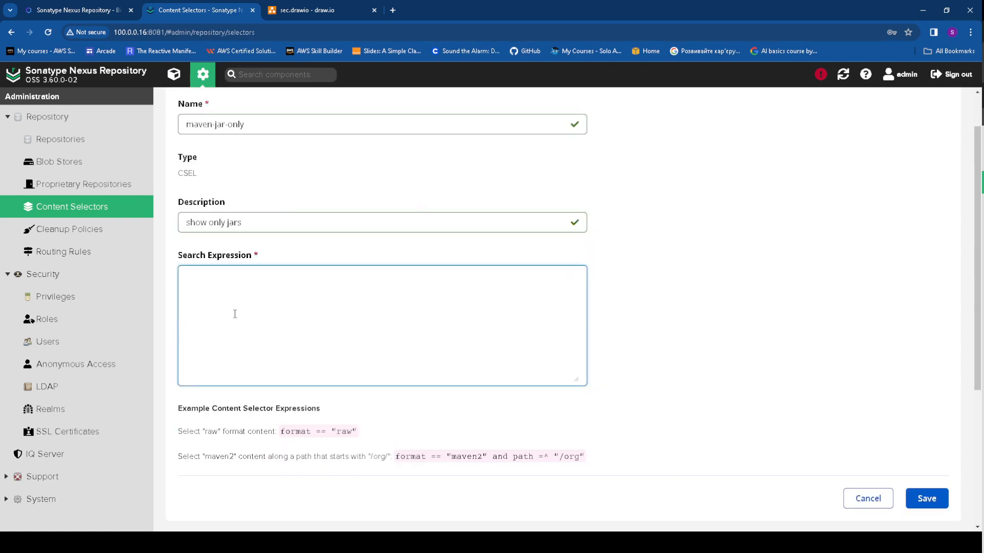
type("format == \"maven2\" and path=~\".*\\jar$\"")
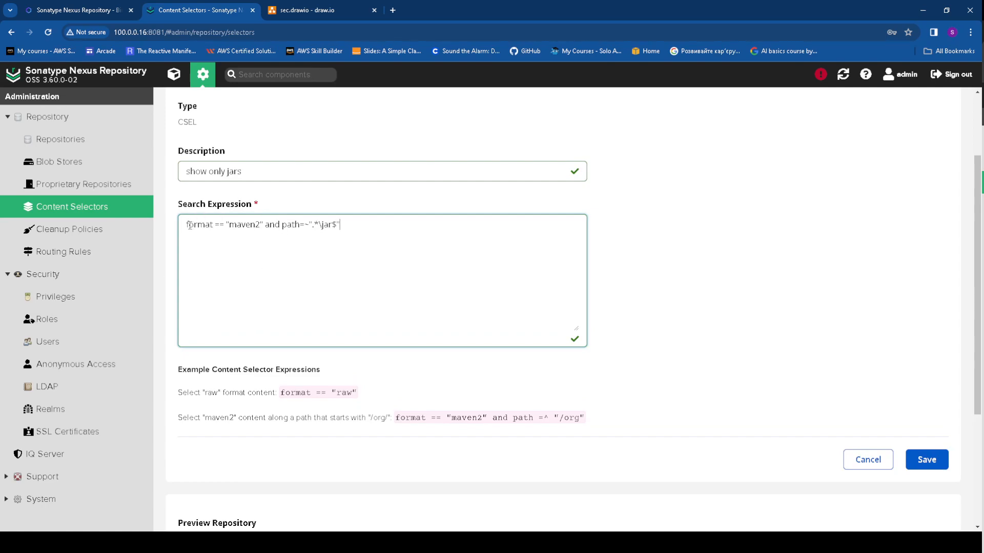
left_click_drag(186, 224, 261, 225)
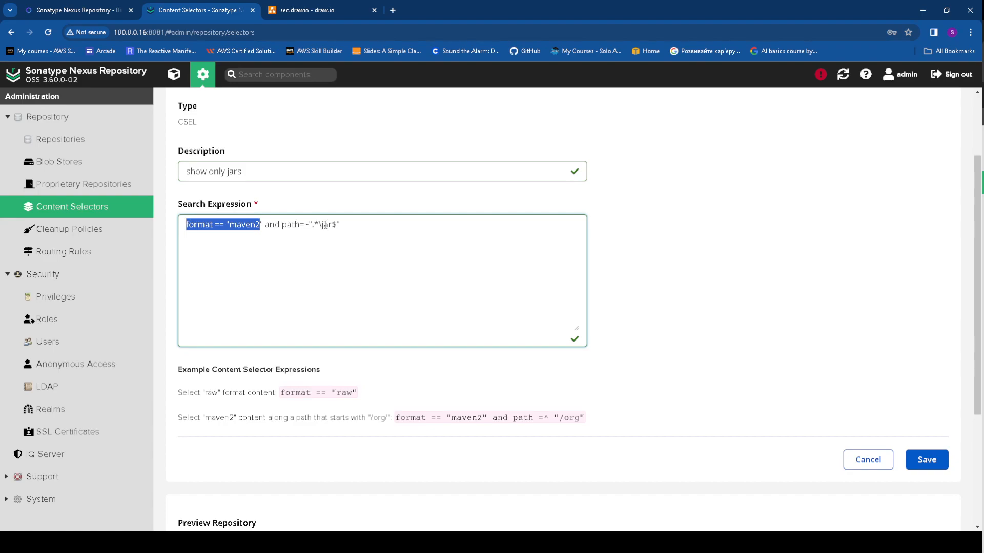
scroll(379, 282, "down", 3)
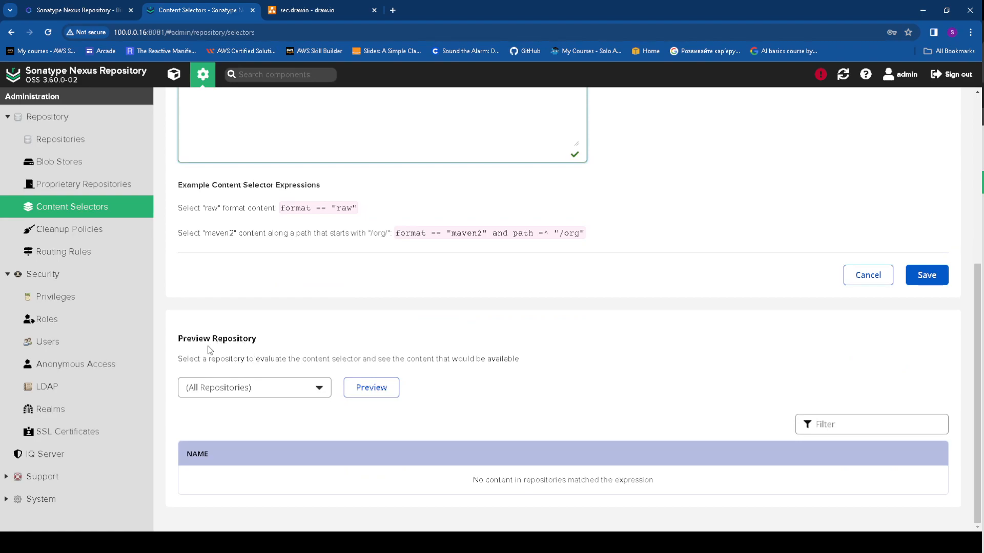
Preview the selector's matches against the maven-central repository
left_click(308, 392)
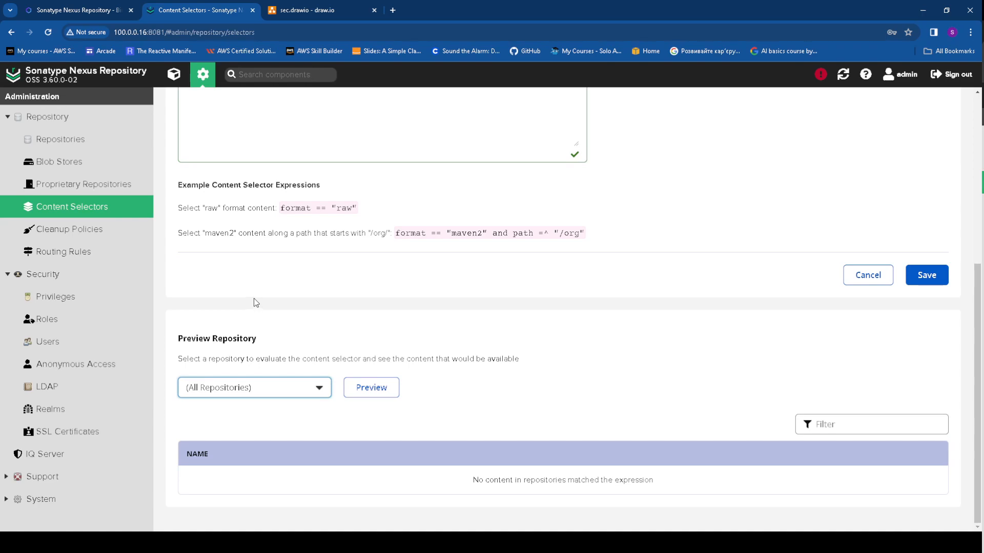
key("Down")
left_click(369, 389)
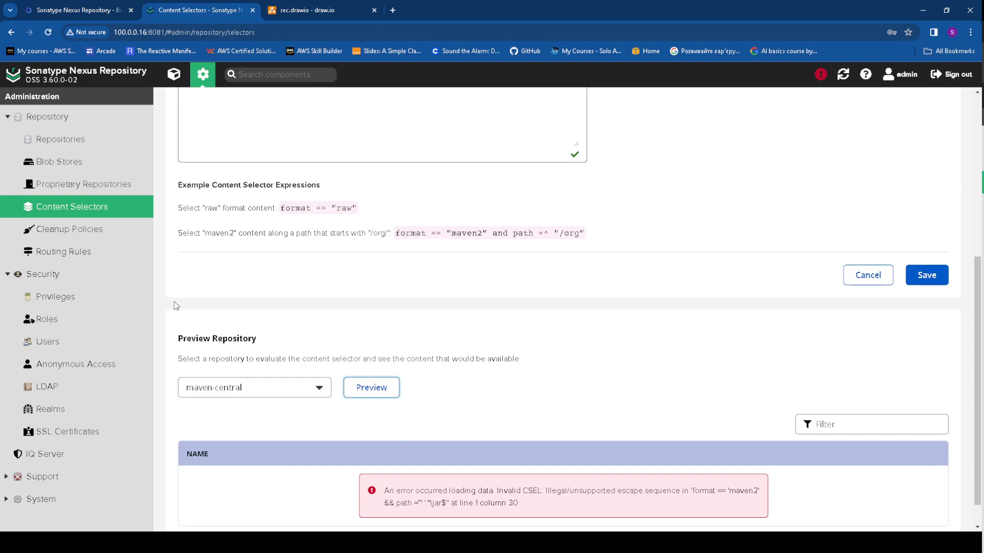
scroll(207, 295, "up", 4)
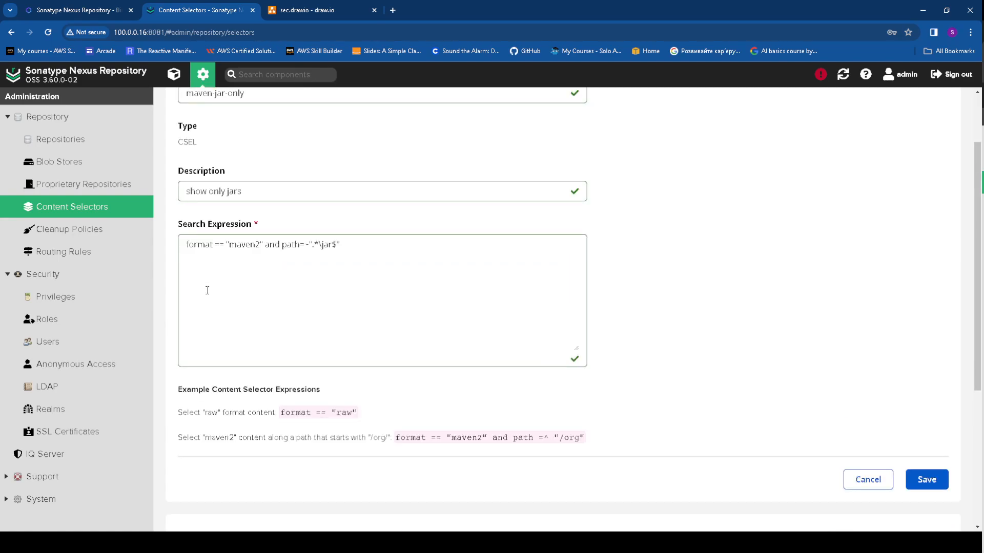
scroll(206, 290, "down", 5)
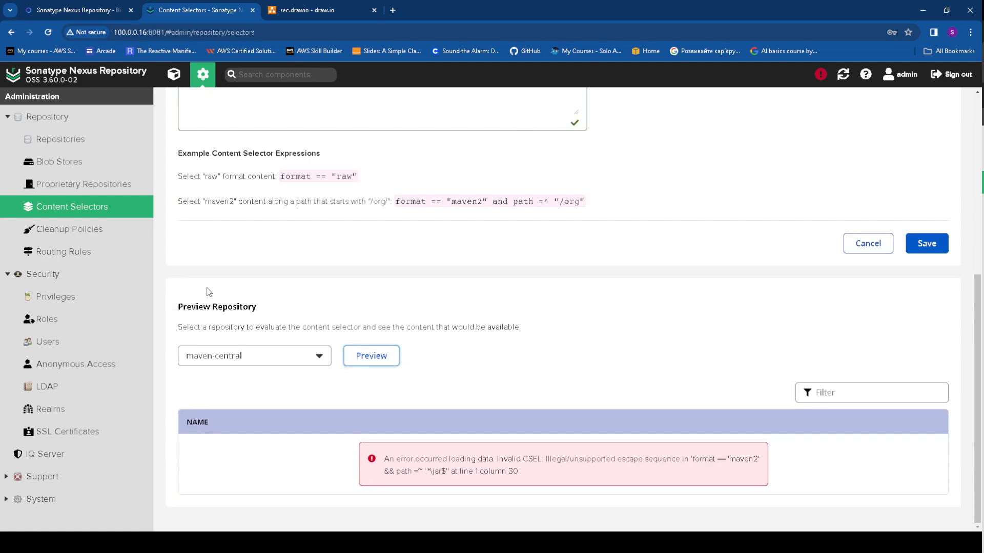
scroll(344, 252, "up", 2)
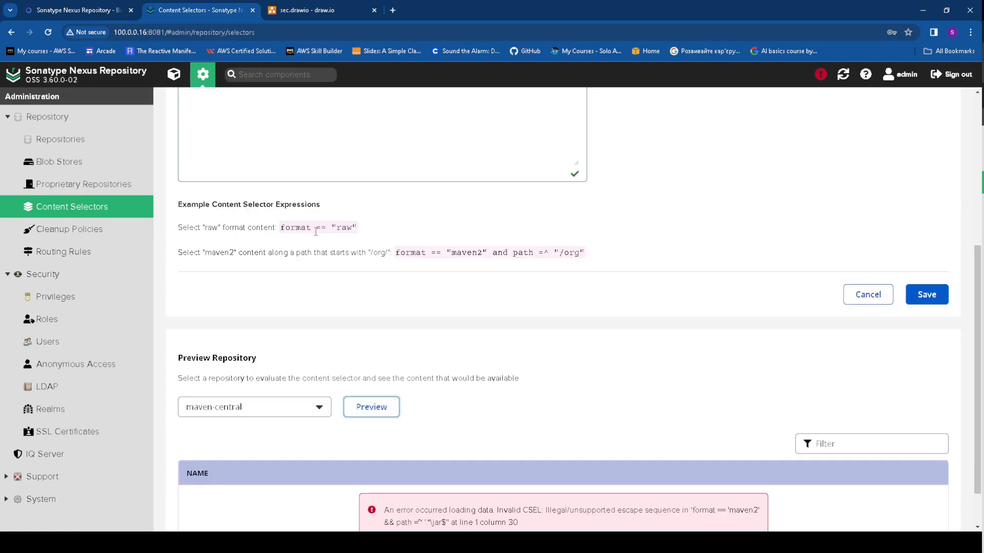
Change the expression's format value from maven2 to maven-central, with a space after ==
left_click_drag(283, 276, 331, 279)
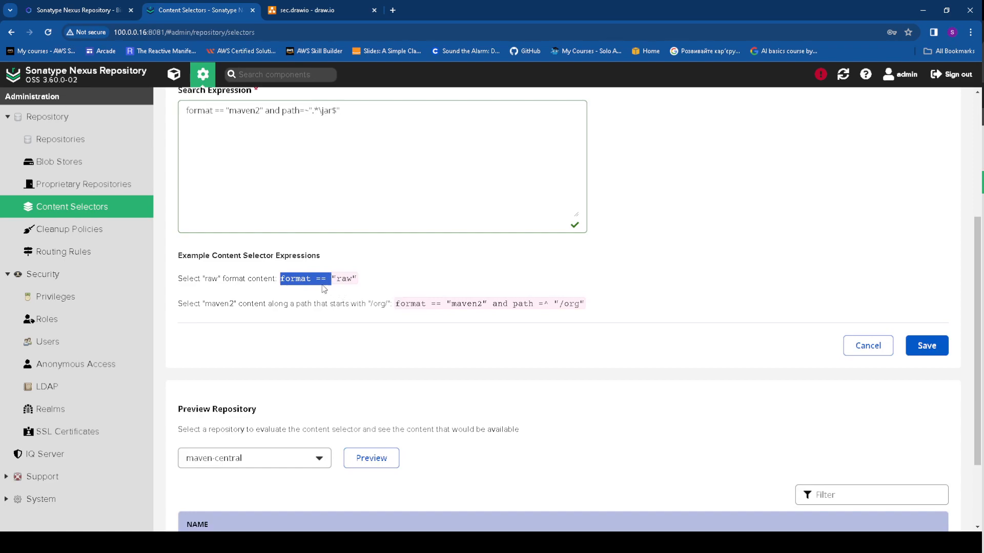
key("ctrl+plus")
mouse_move(204, 217)
left_mouse_down()
mouse_move(287, 219)
mouse_move(203, 220)
left_mouse_up()
left_click(248, 219)
key("Right")
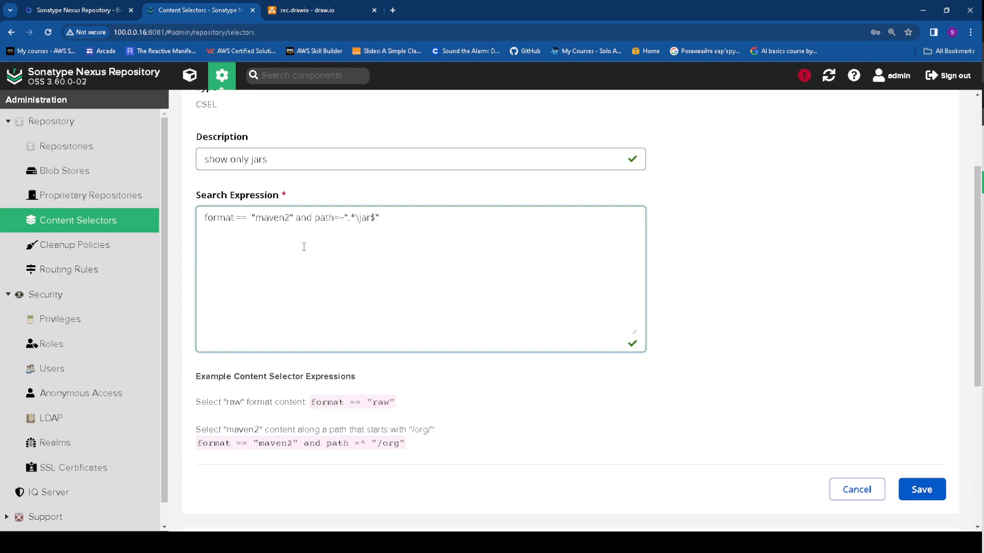
scroll(304, 246, "down", 5)
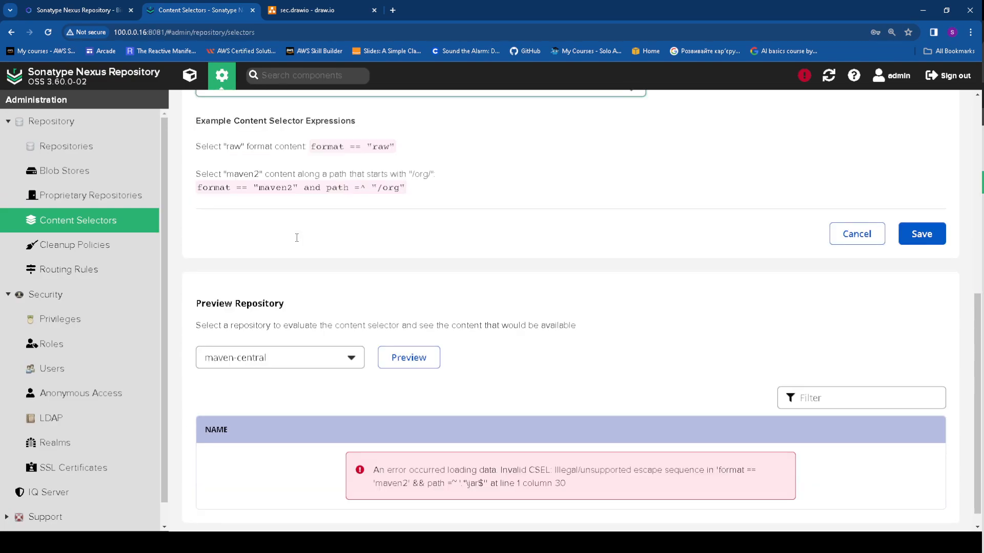
scroll(296, 238, "up", 8)
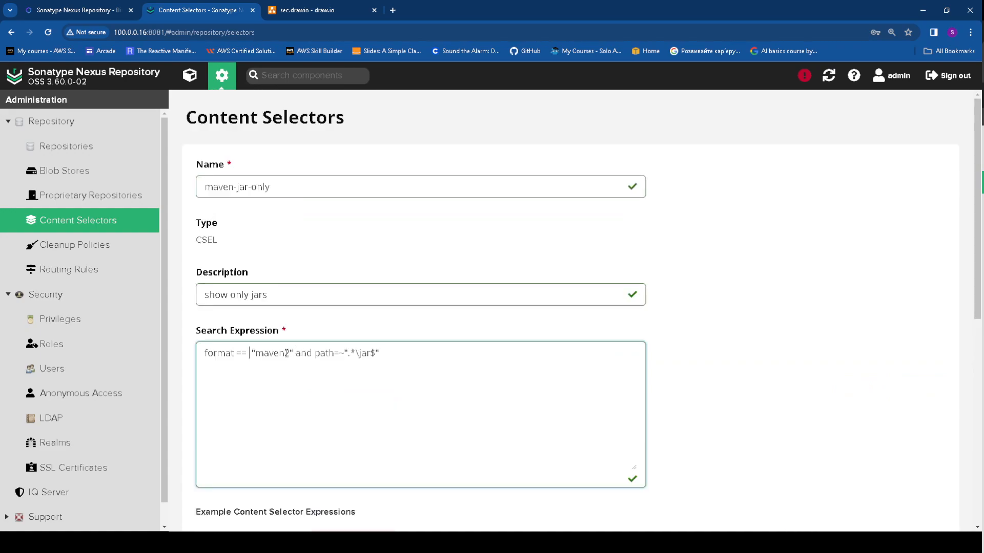
key("Delete")
type("-central")
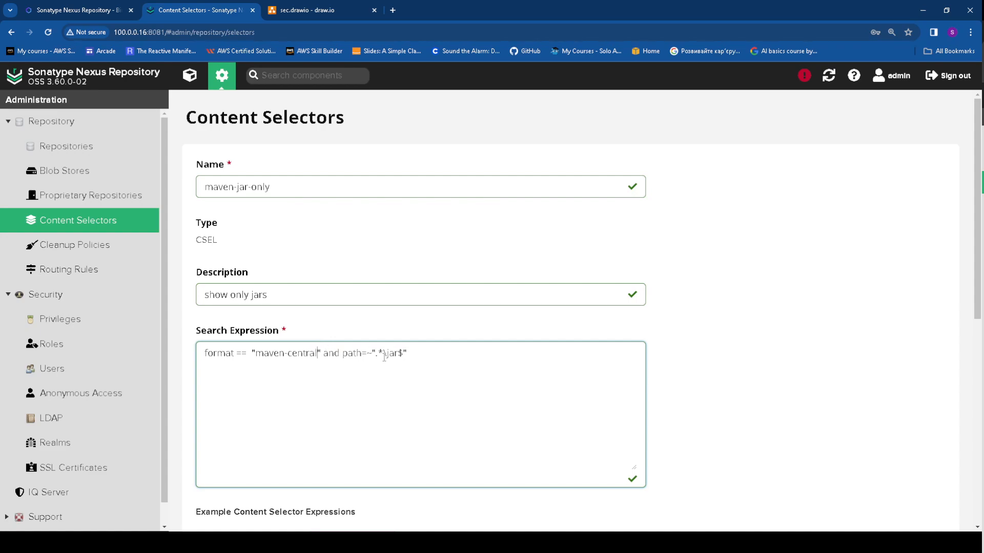
Preview the edited selector against maven-central again
scroll(619, 390, "down", 8)
left_click(413, 340)
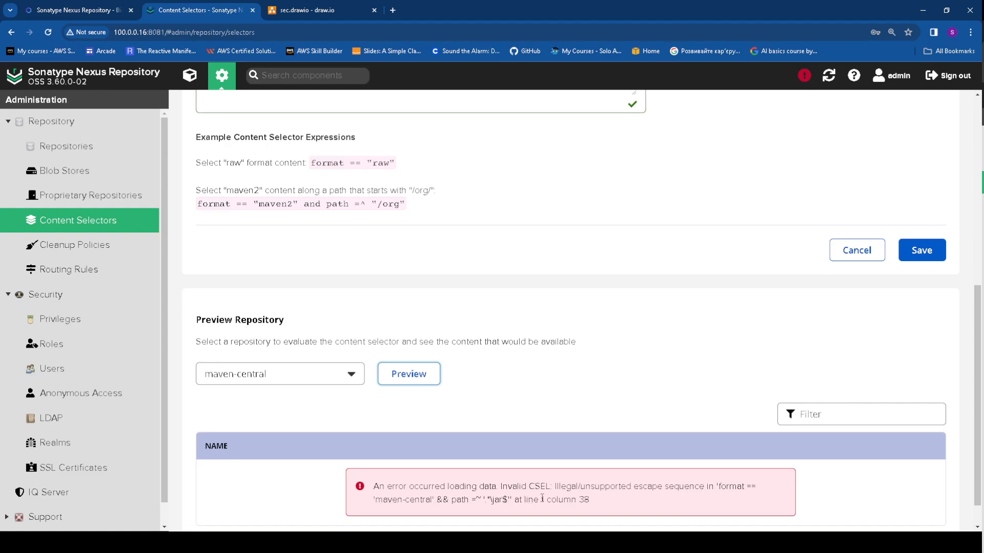
scroll(314, 331, "up", 4)
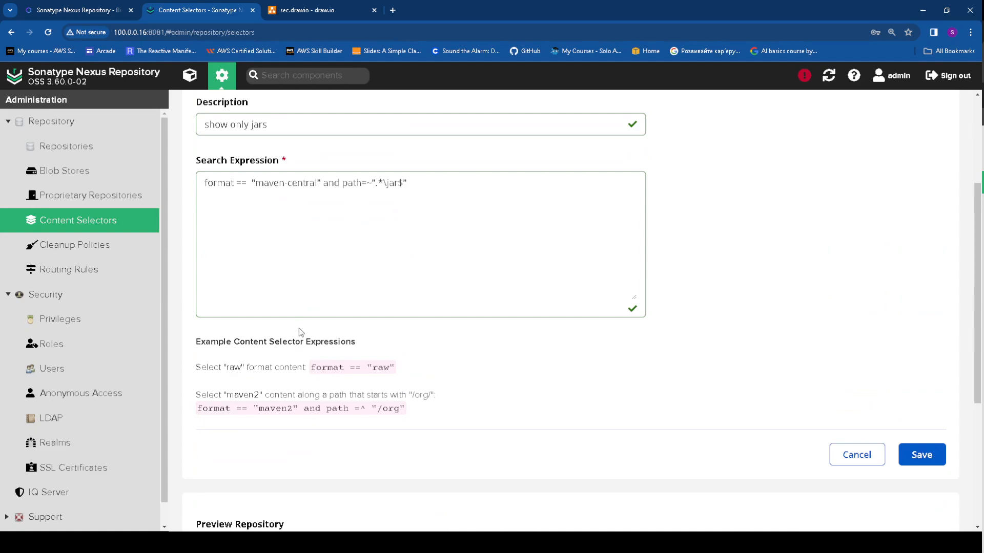
scroll(411, 413, "down", 2)
scroll(362, 321, "up", 3)
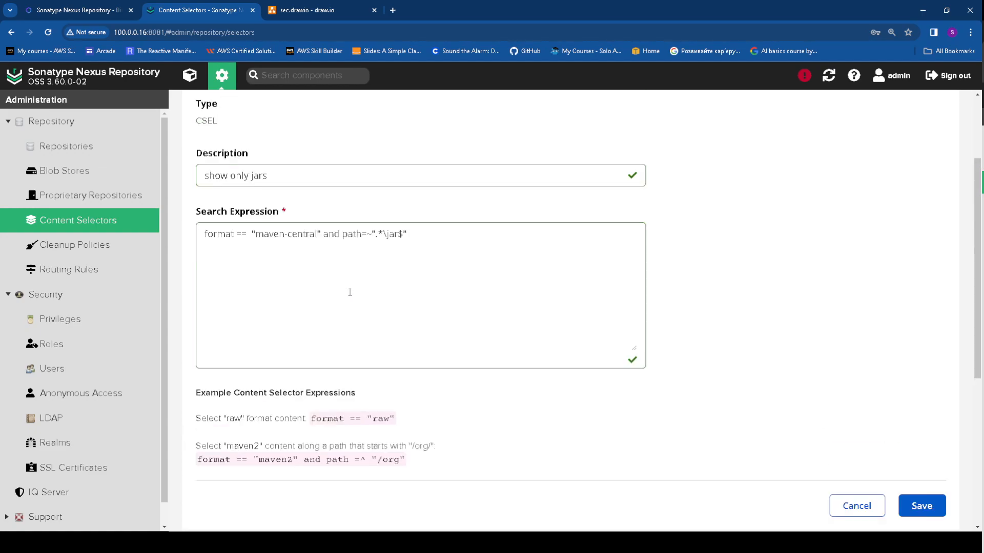
left_click(320, 233)
Replace the jar path condition with path =~ "^/org/apache/commons/.*" and preview the matches
left_click_drag(429, 235, 323, 237)
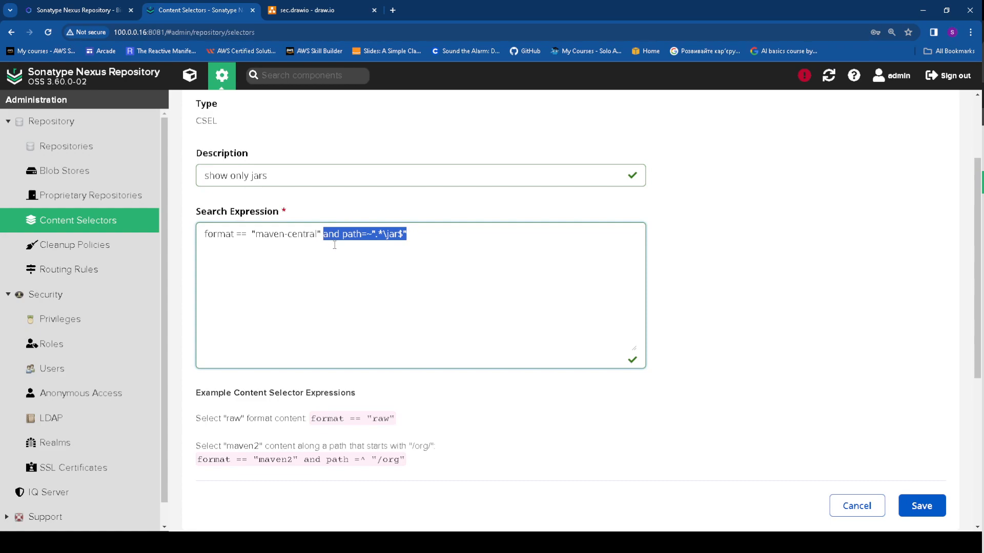
type("path =~ \"^/org/apache/commons/.*\"")
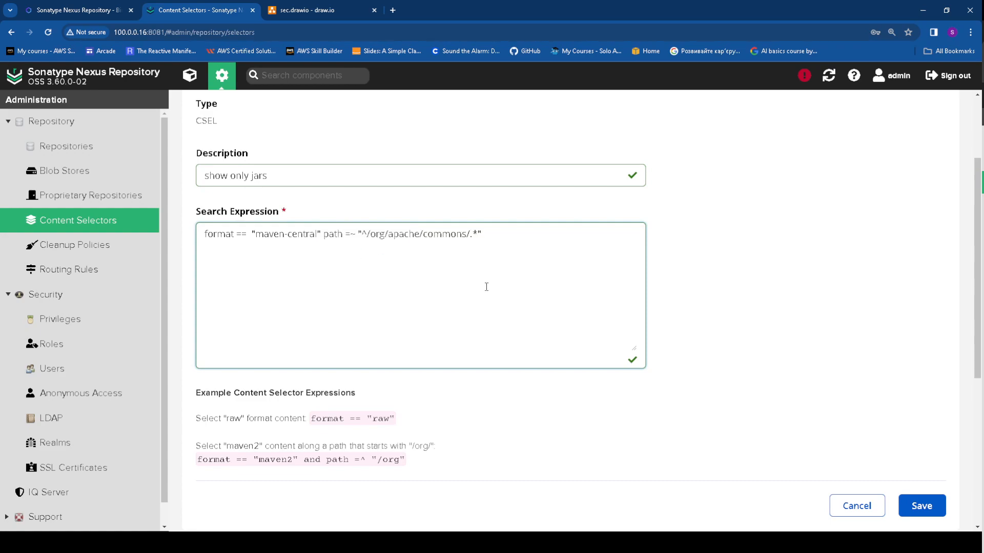
scroll(461, 455, "down", 3)
left_click(428, 482)
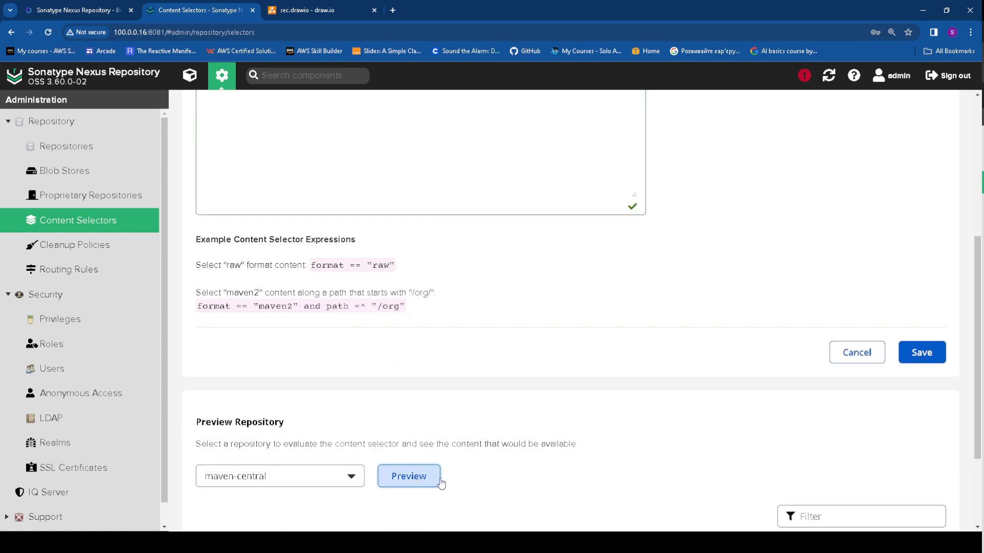
scroll(535, 451, "down", 3)
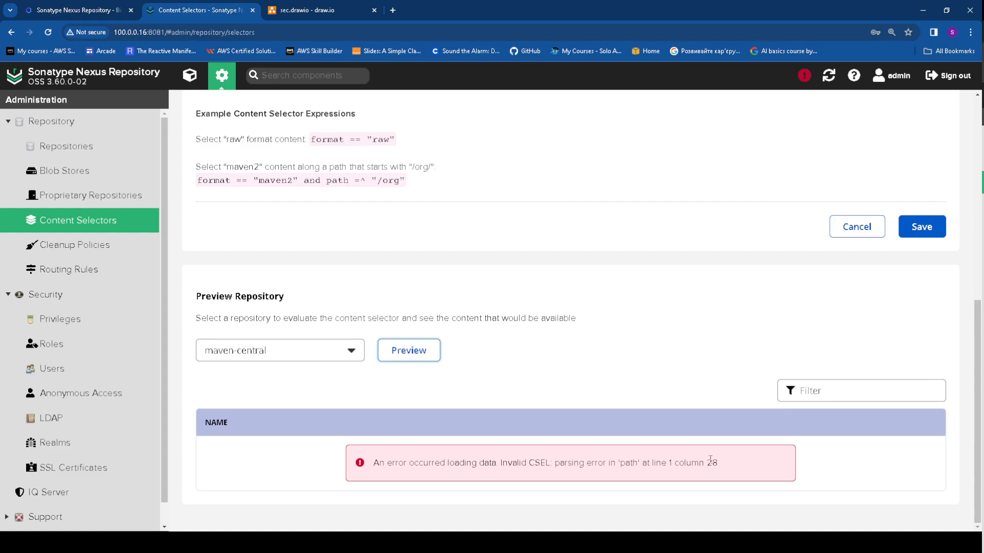
scroll(505, 307, "up", 3)
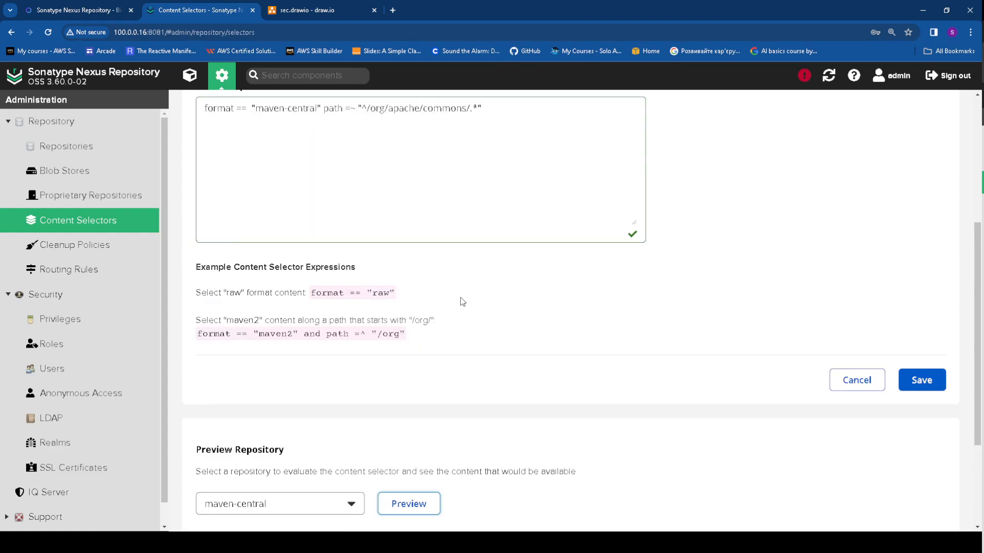
scroll(439, 306, "up", 2)
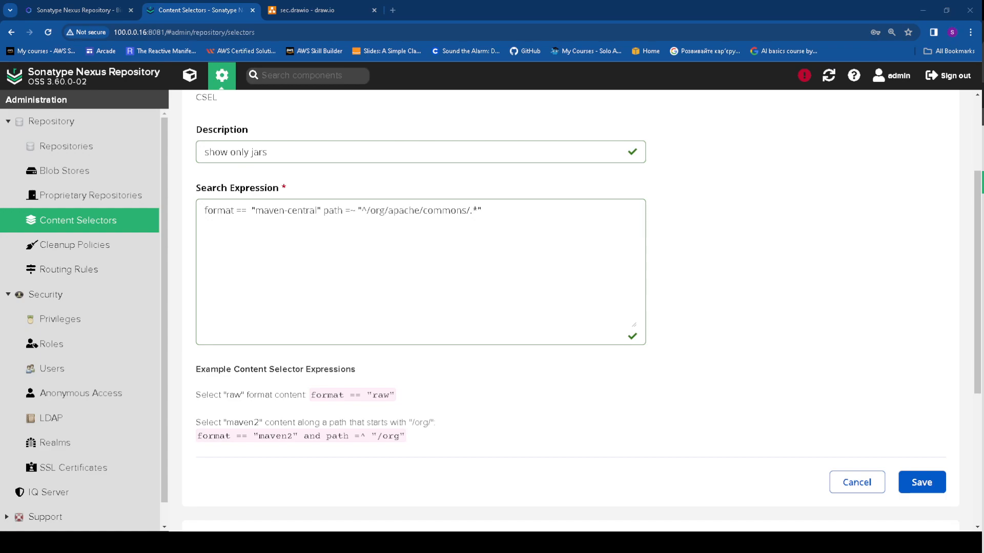
Insert 'and' before the path condition and save the maven-jar-only selector
left_click(321, 210)
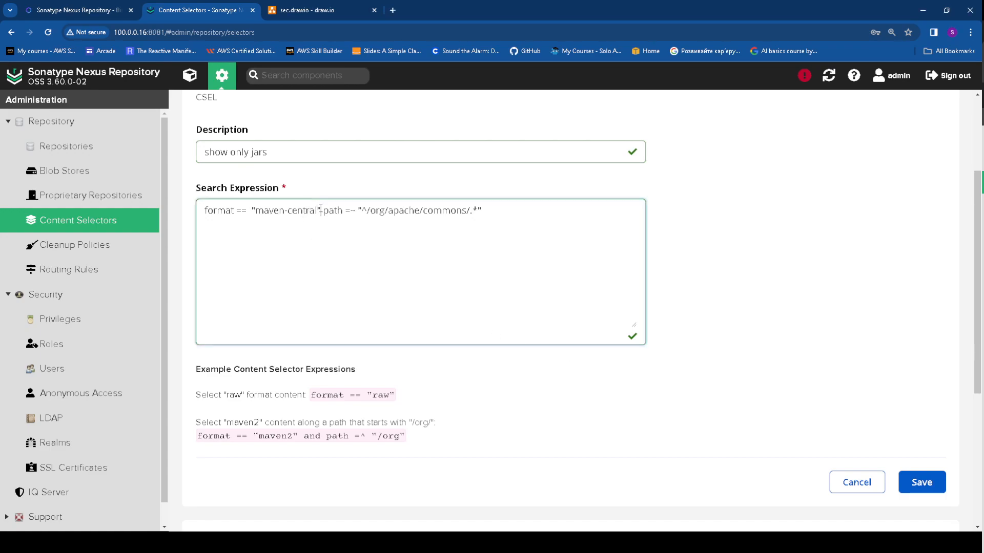
type("and")
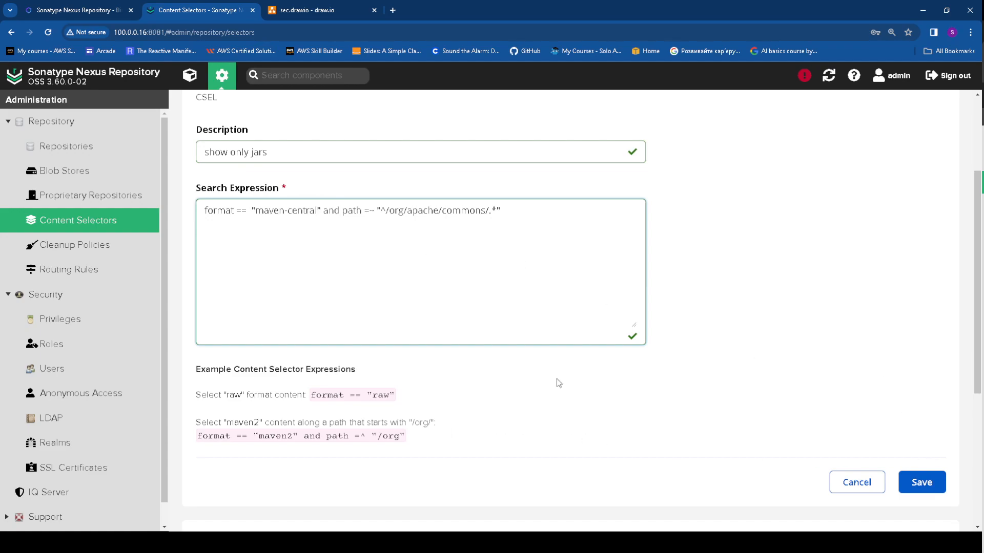
scroll(558, 350, "down", 2)
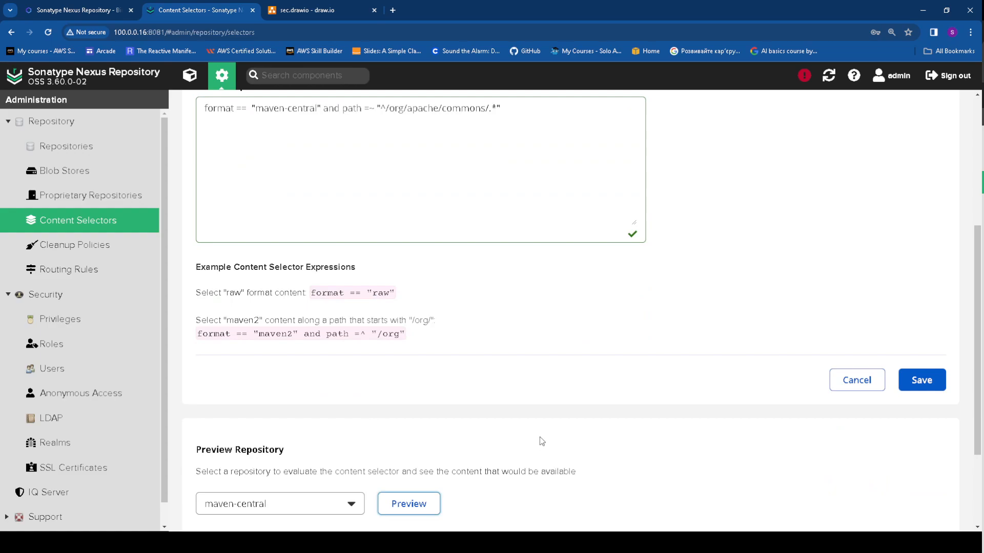
scroll(543, 436, "down", 3)
left_click(930, 255)
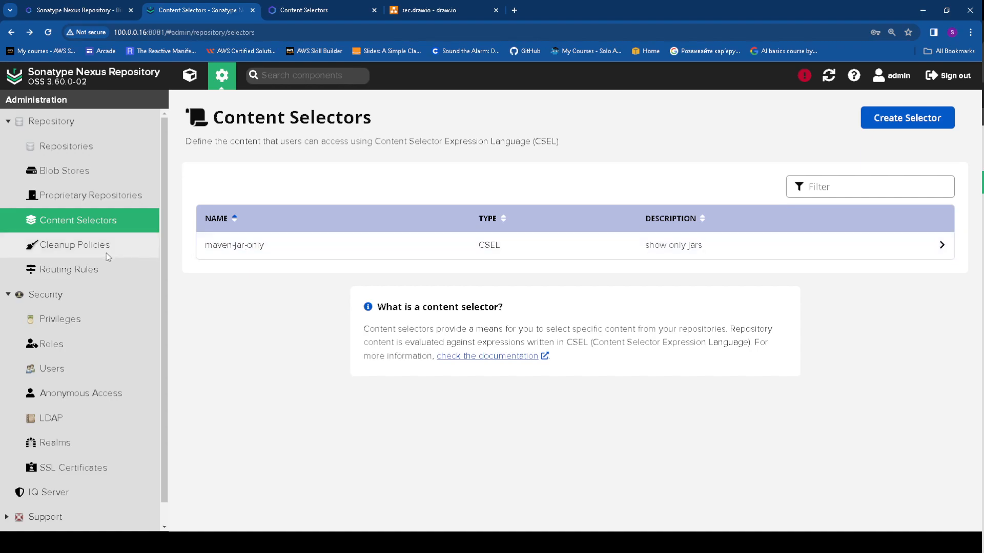
Start a Repository Content Selector privilege using the maven-jar-only selector
left_click(120, 318)
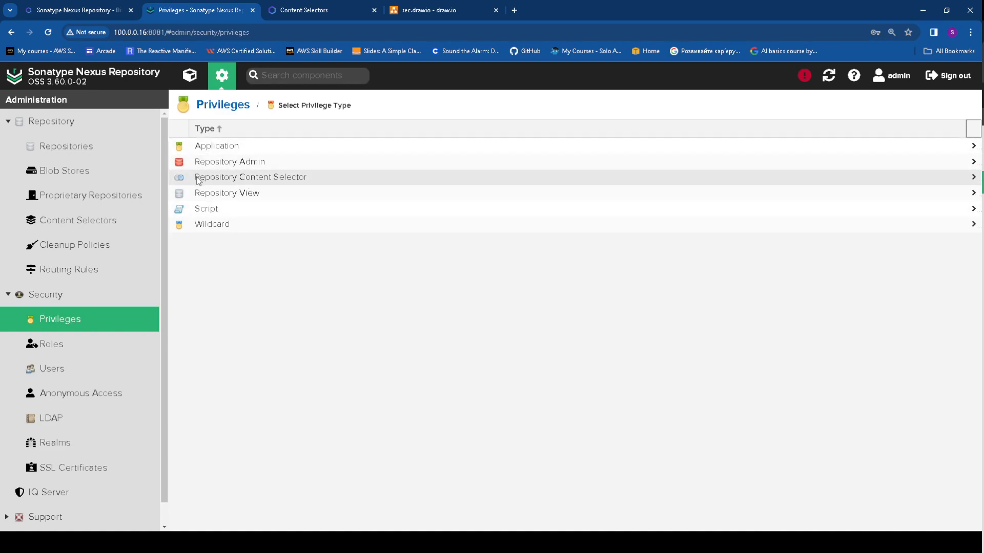
left_click(239, 180)
left_click(236, 243)
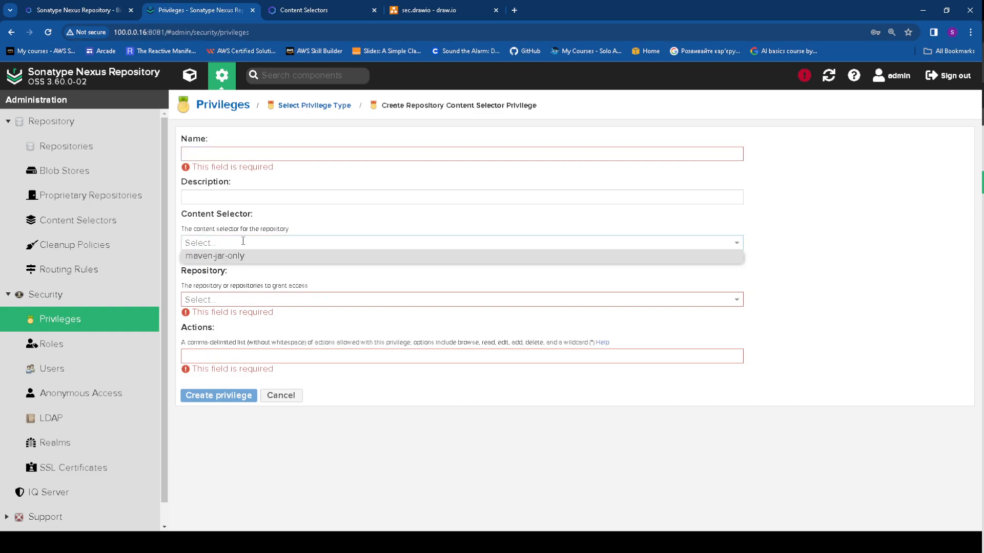
left_click(244, 256)
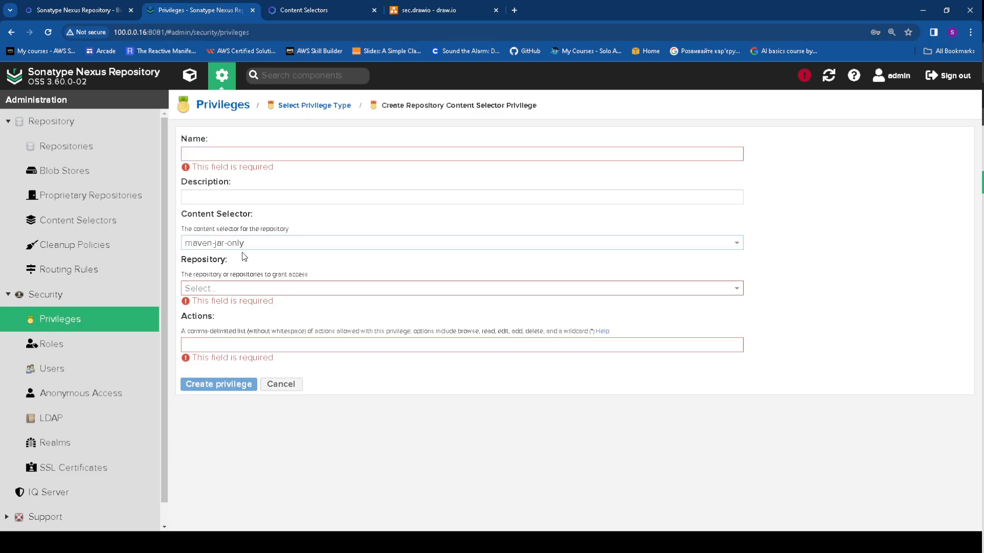
Name the privilege apache-only and target (All maven2 Repositories)
left_click(238, 153)
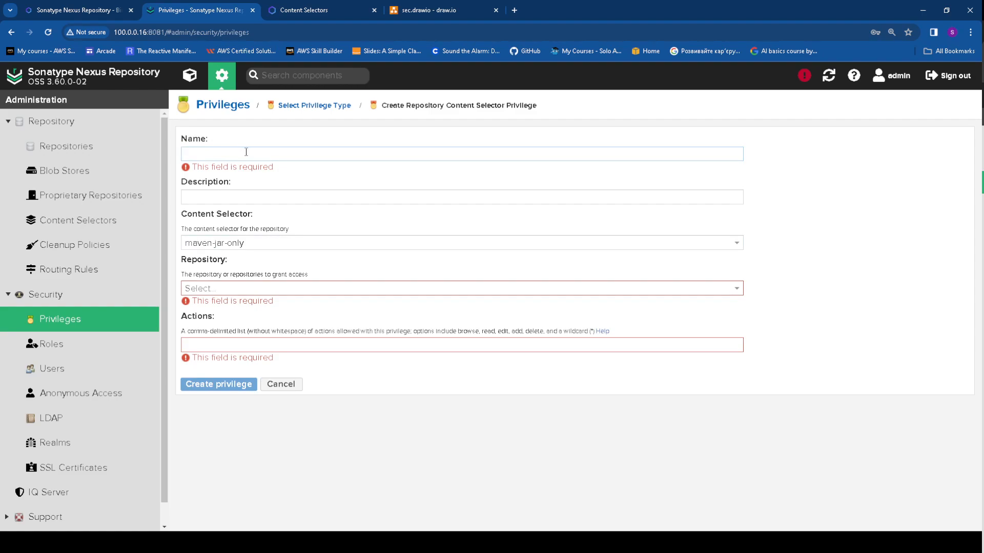
type("mave")
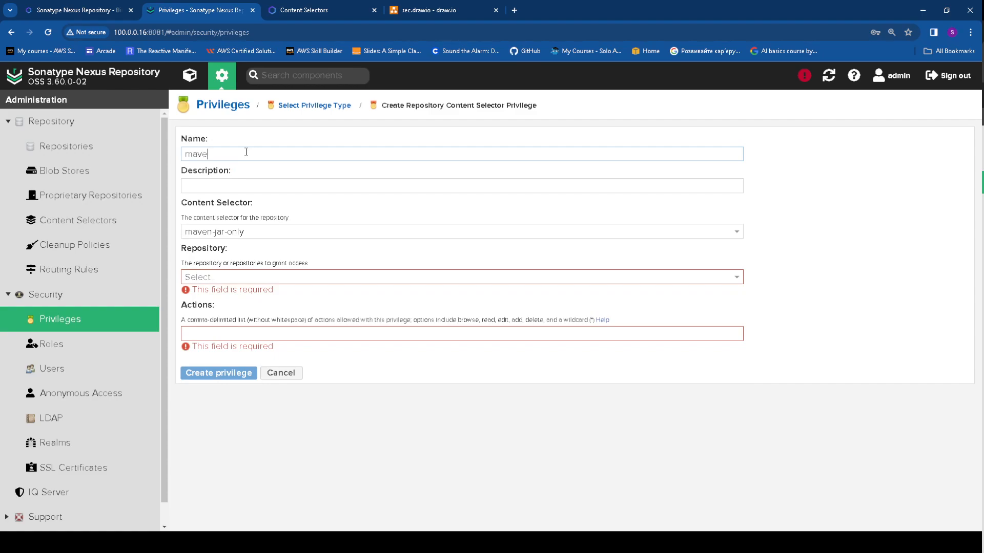
key("BackSpace")
key("BackSpace")
key("BackSpace")
key("BackSpace")
type("apache-only")
left_click(225, 277)
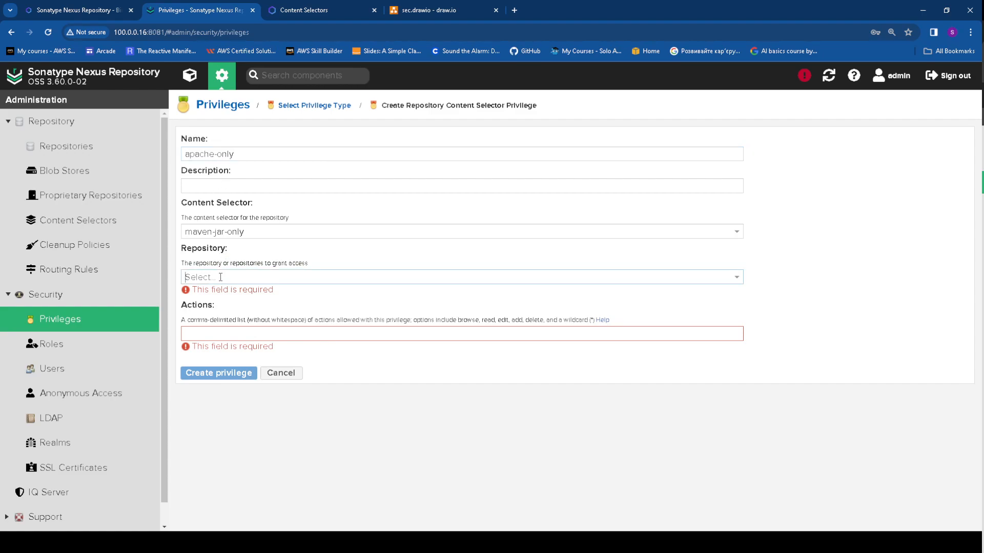
type("maven-central")
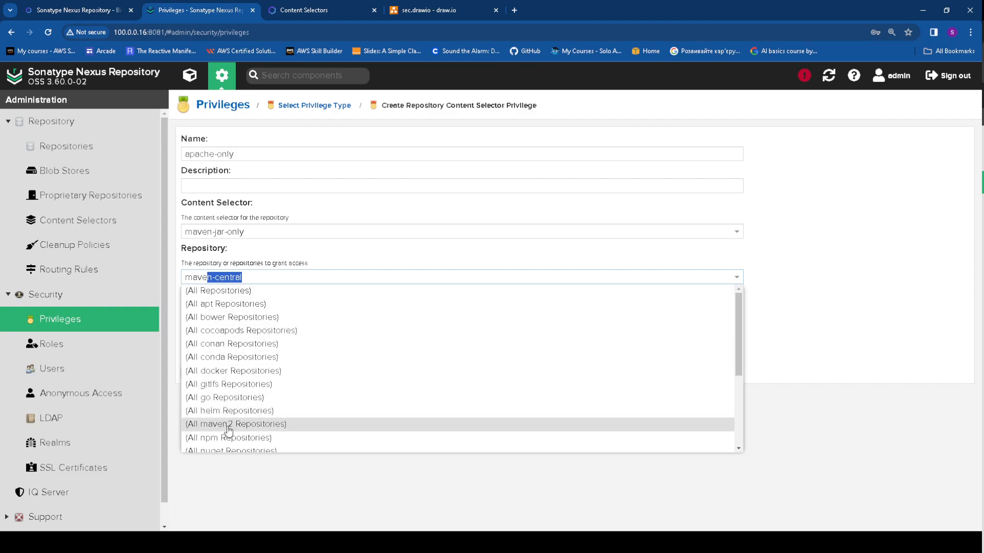
left_click(229, 425)
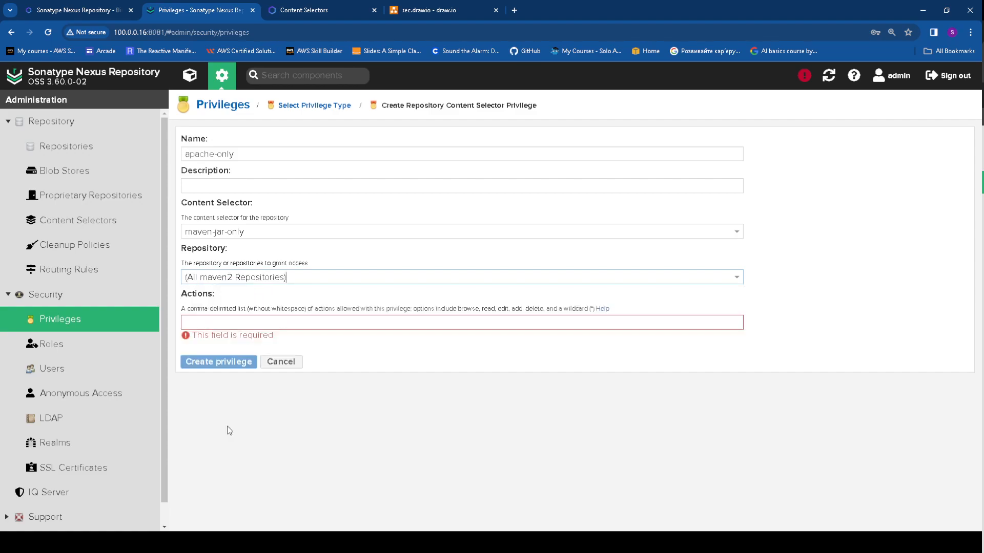
Look up the browse and read selector actions in the help page, then return to the privilege form
left_click(223, 320)
left_click(307, 10)
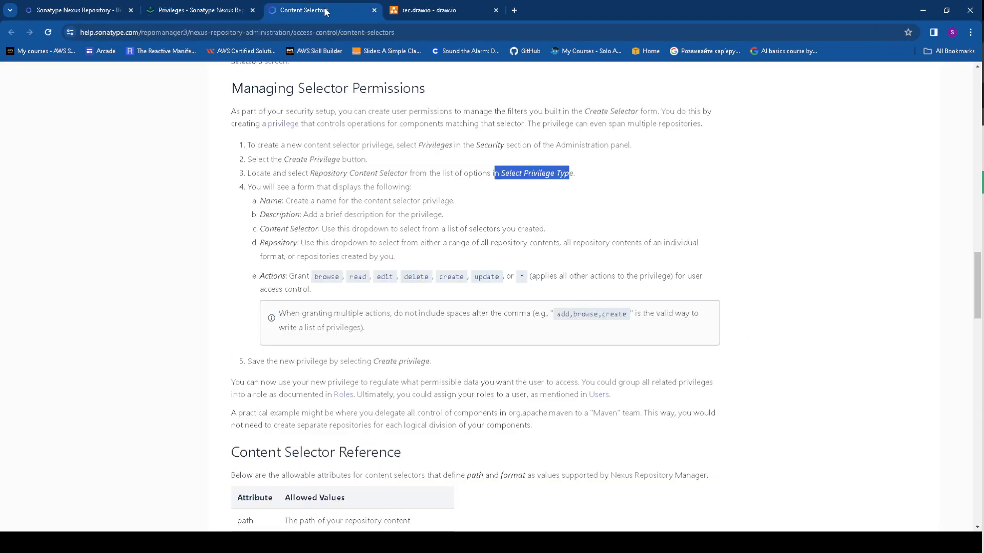
left_click_drag(315, 277, 526, 279)
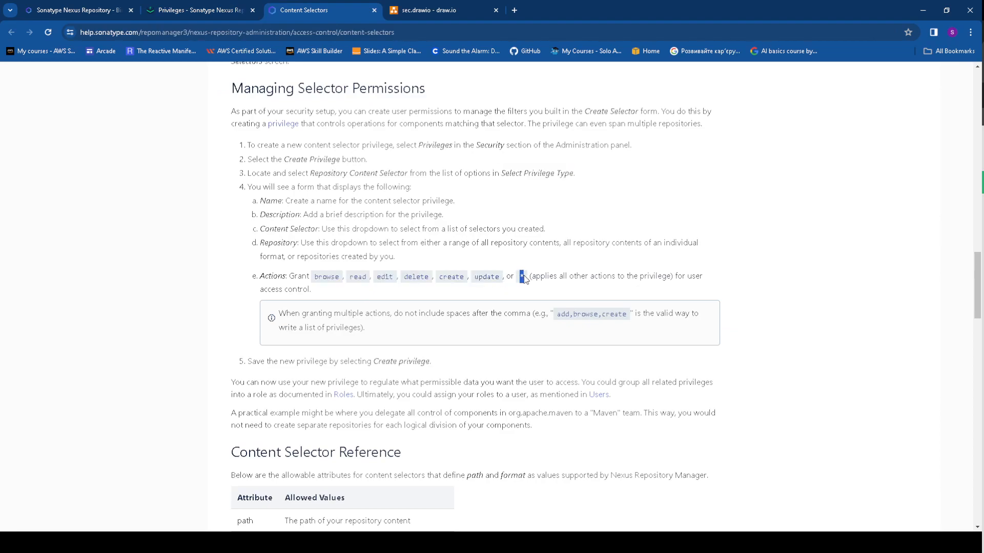
left_click(406, 279)
left_click_drag(314, 277, 370, 277)
key("ctrl+c")
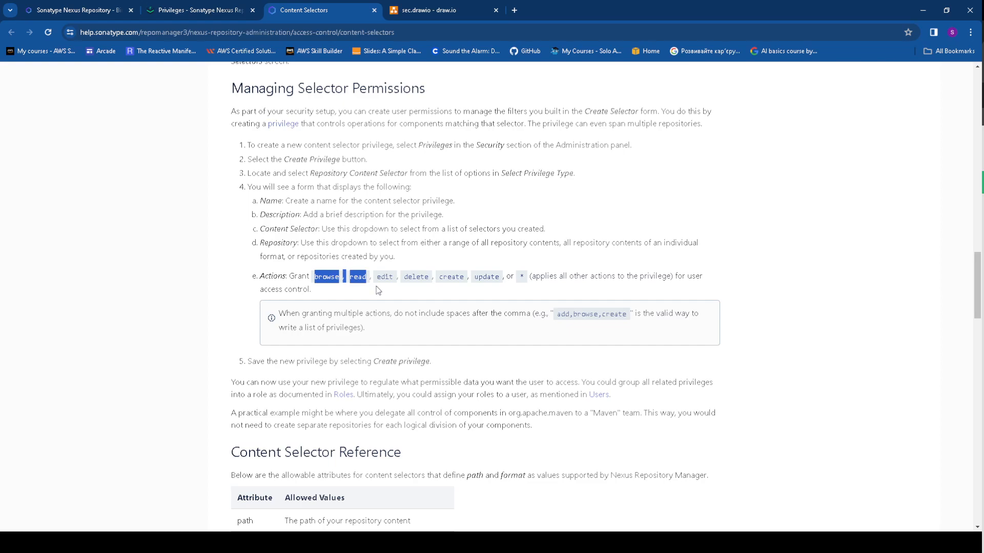
left_click(426, 10)
left_click(199, 11)
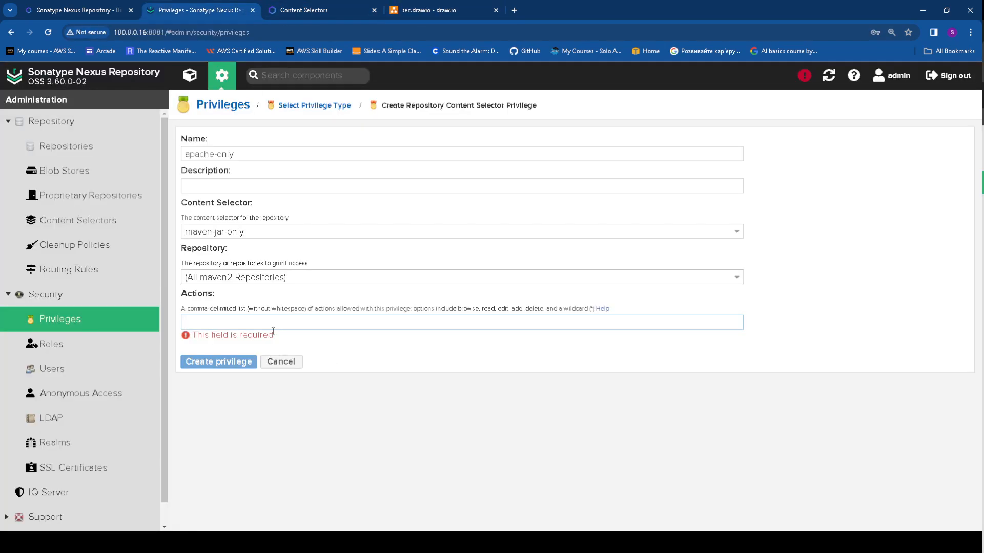
Enter 'browse, read' as the privilege actions and rework the comma and spacing
key("ctrl+v")
left_click(383, 372)
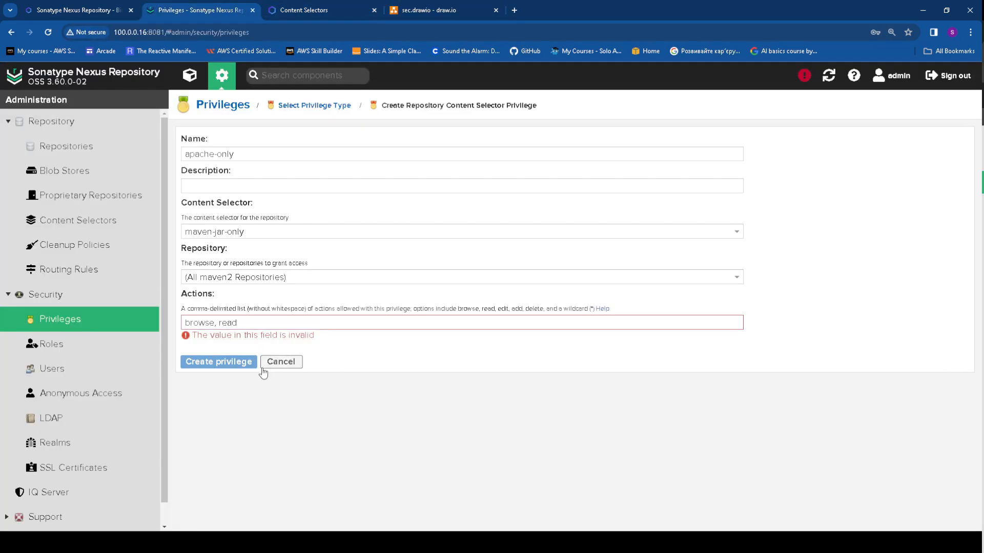
left_click(220, 322)
key("BackSpace")
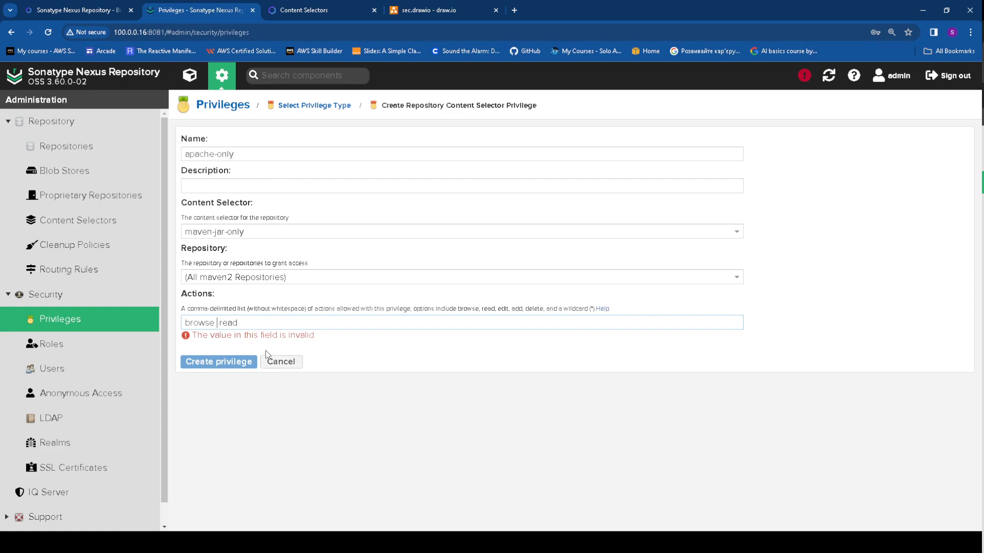
key("BackSpace")
type(",")
Check the Privilege Permissions help, then fix the actions to browse,read without a space
left_click(602, 308)
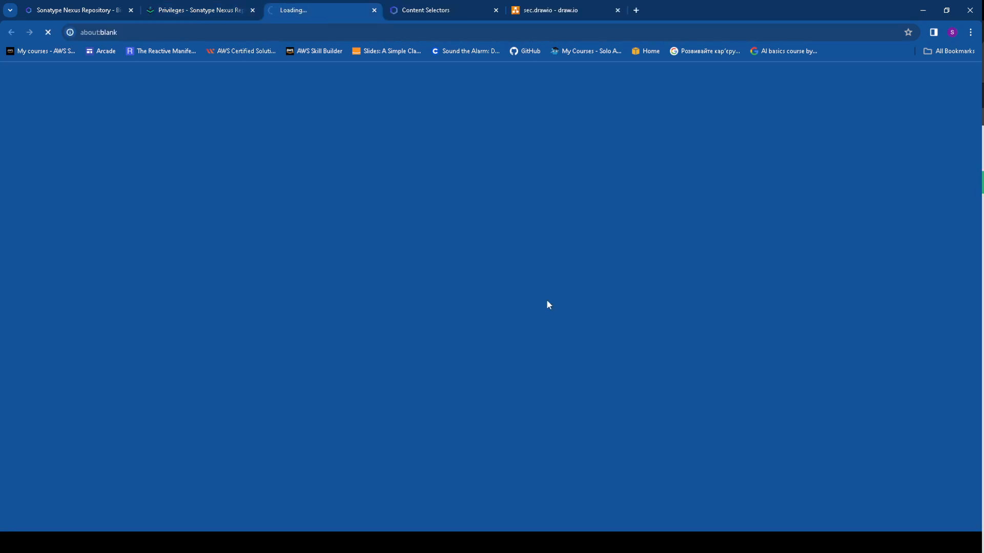
scroll(355, 257, "down", 20)
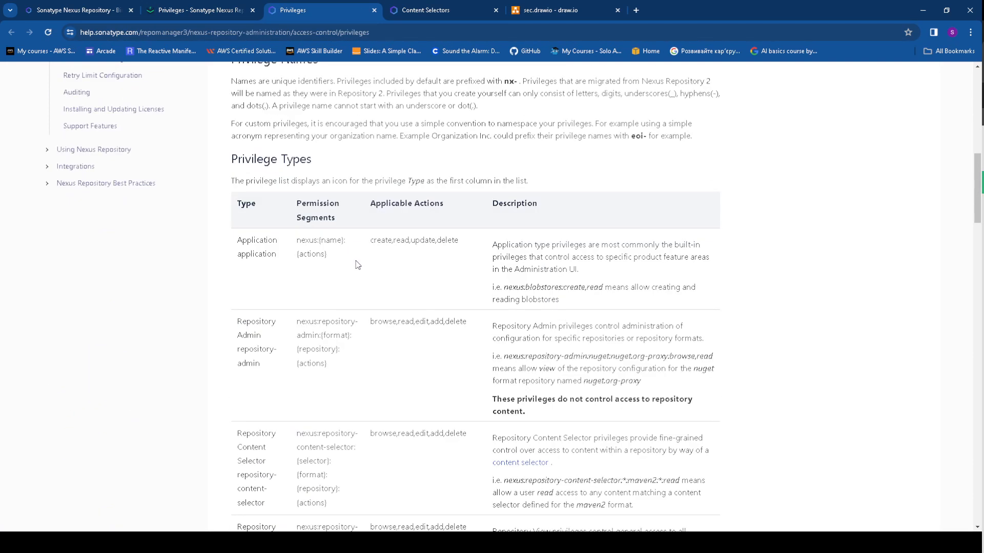
scroll(359, 263, "down", 1)
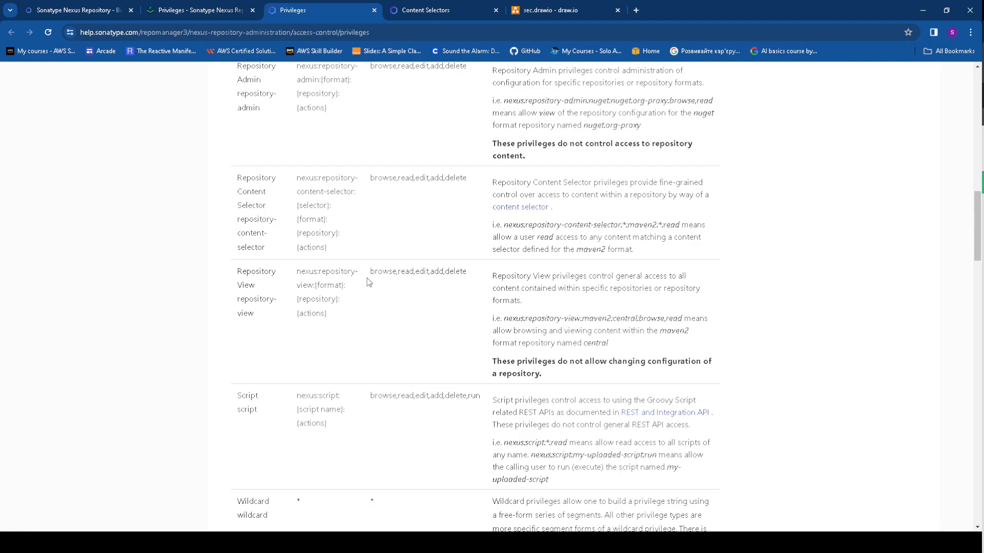
scroll(369, 282, "down", 3)
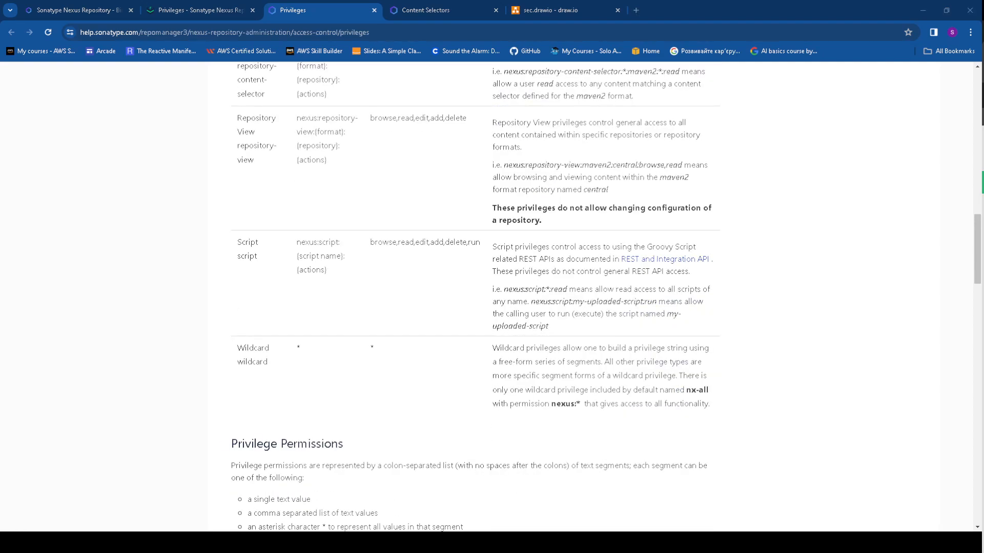
key("ctrl+shift+Tab")
left_click(219, 322)
key("BackSpace")
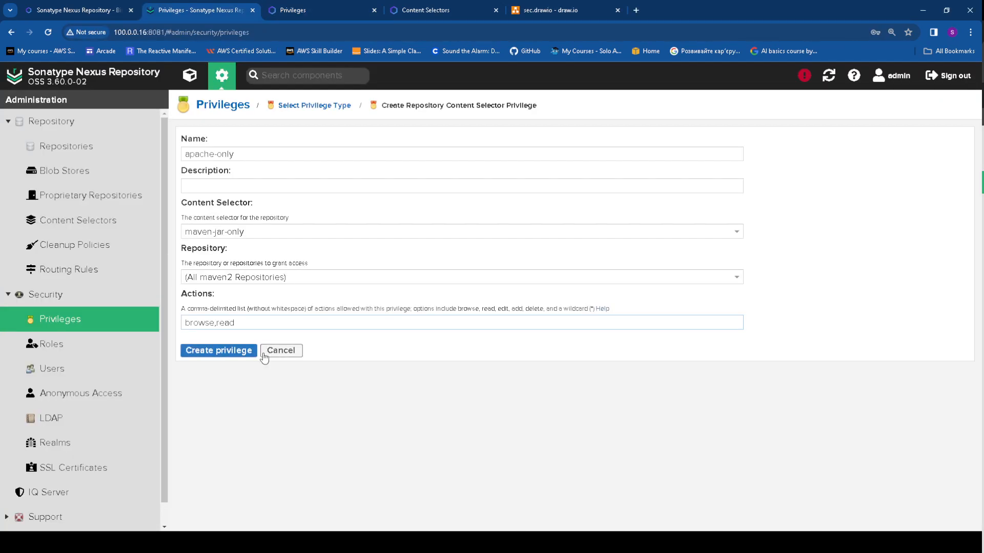
Create the apache-only privilege, then start a new Nexus role with ID apache-only
left_click(219, 353)
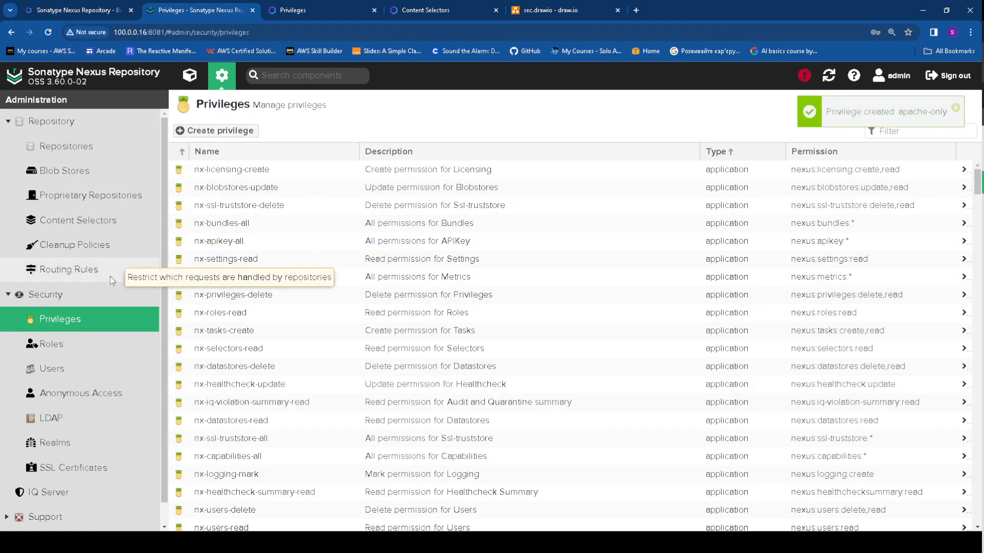
left_click(64, 345)
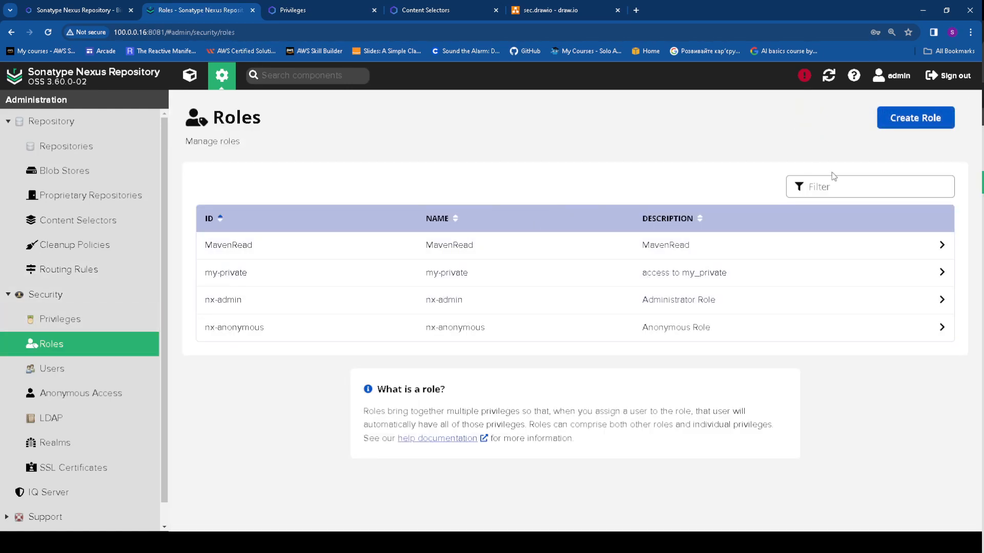
left_click(905, 121)
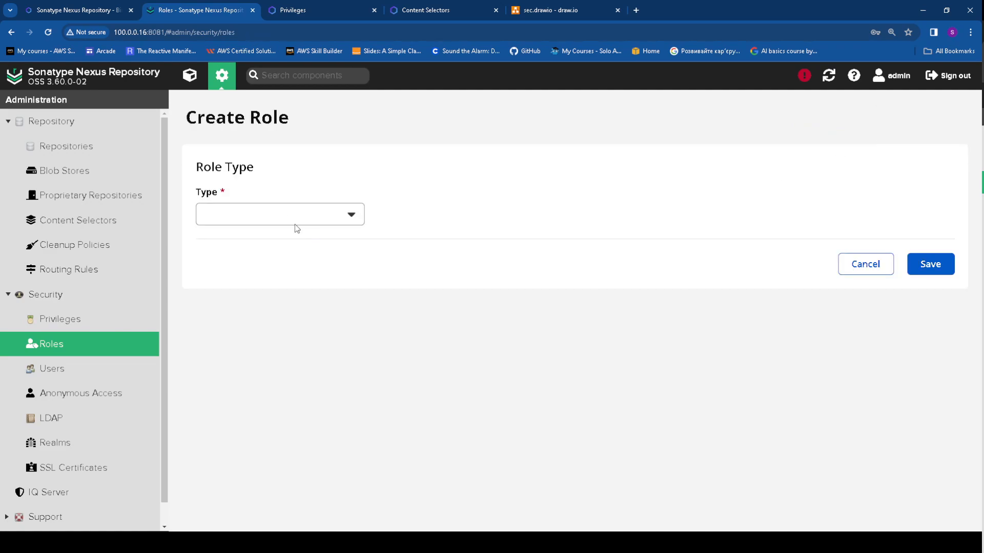
left_click(281, 242)
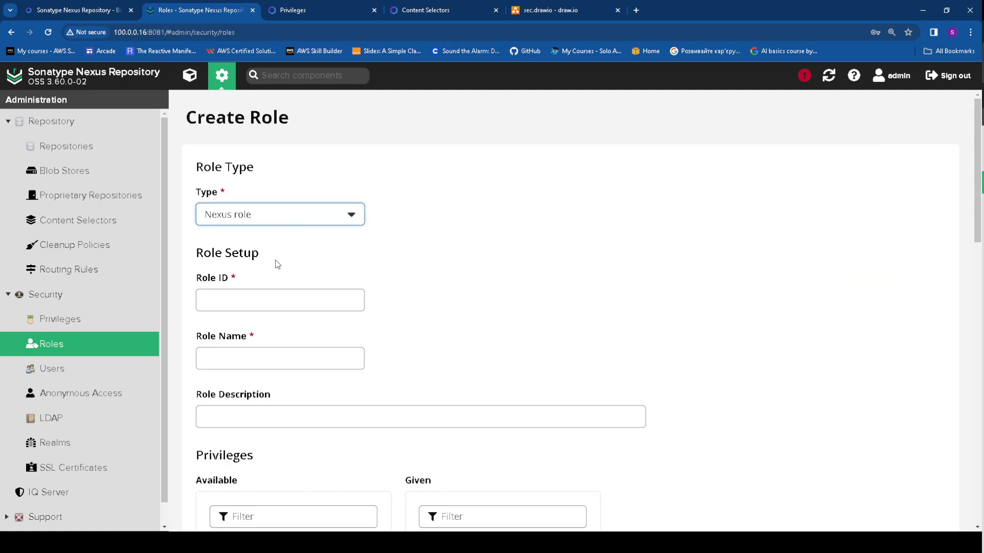
left_click(290, 296)
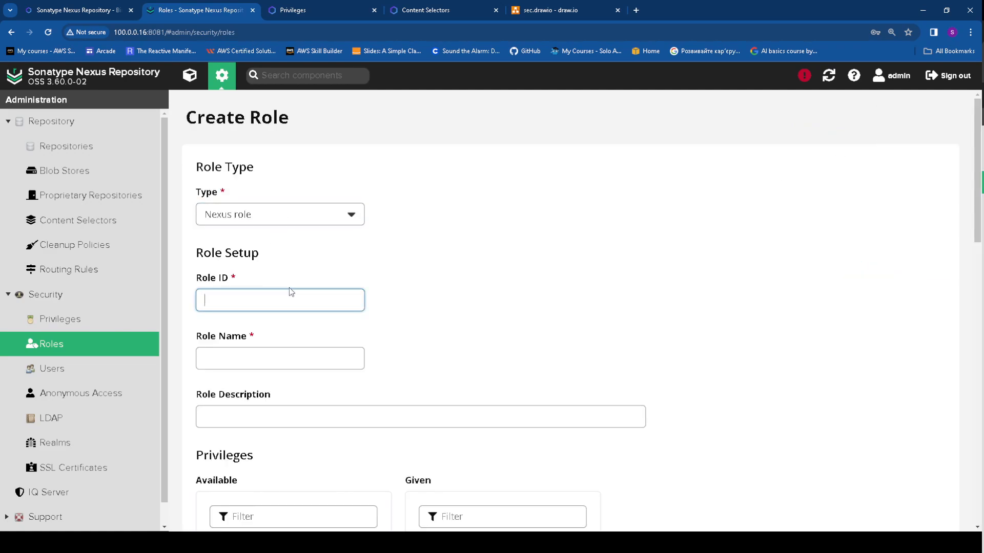
type("A")
key("BackSpace")
type("apache-only")
Use apache-only as role name and description, grant the apache-only privilege, and save
left_click_drag(285, 299, 195, 301)
key("ctrl+c")
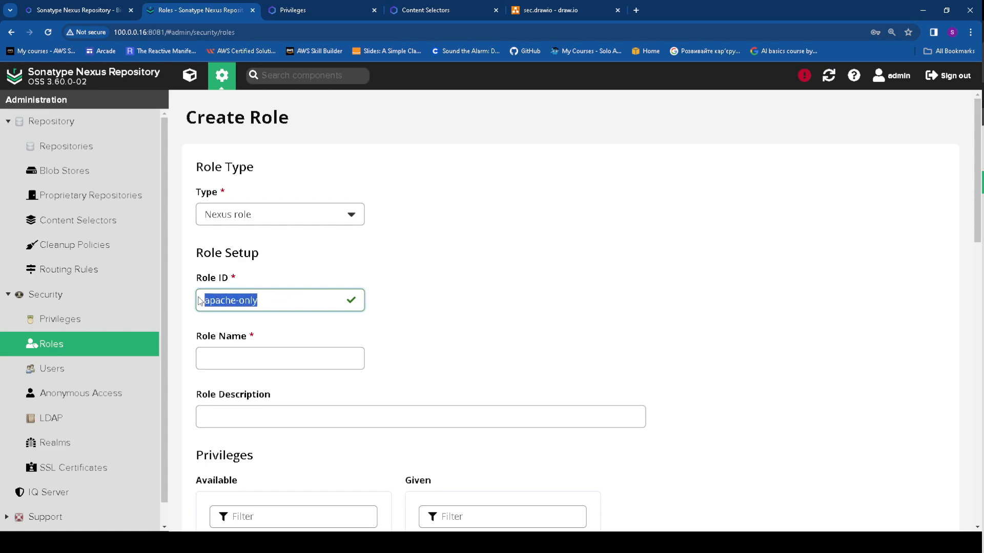
left_click(256, 355)
key("ctrl+v")
left_click(299, 417)
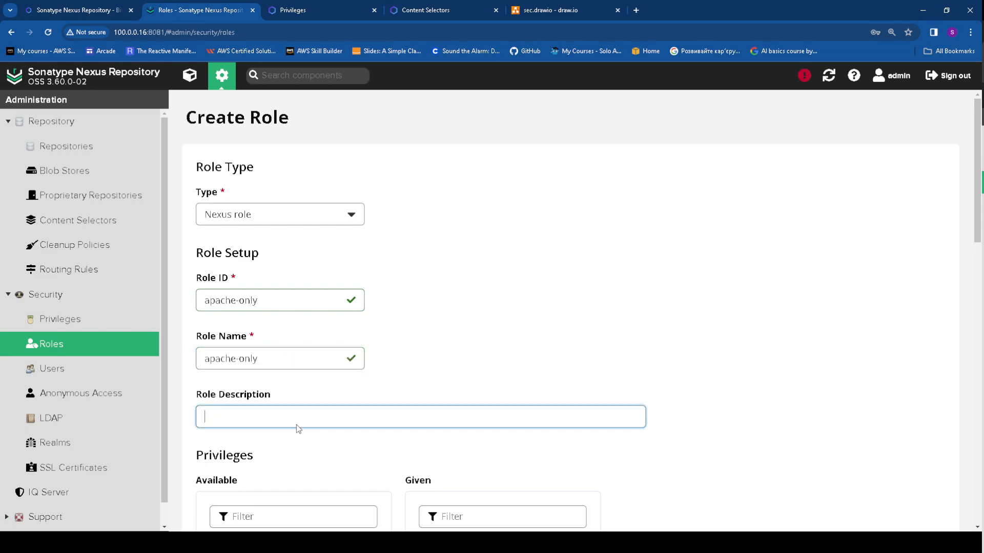
key("ctrl+v")
scroll(350, 389, "down", 5)
left_click(294, 332)
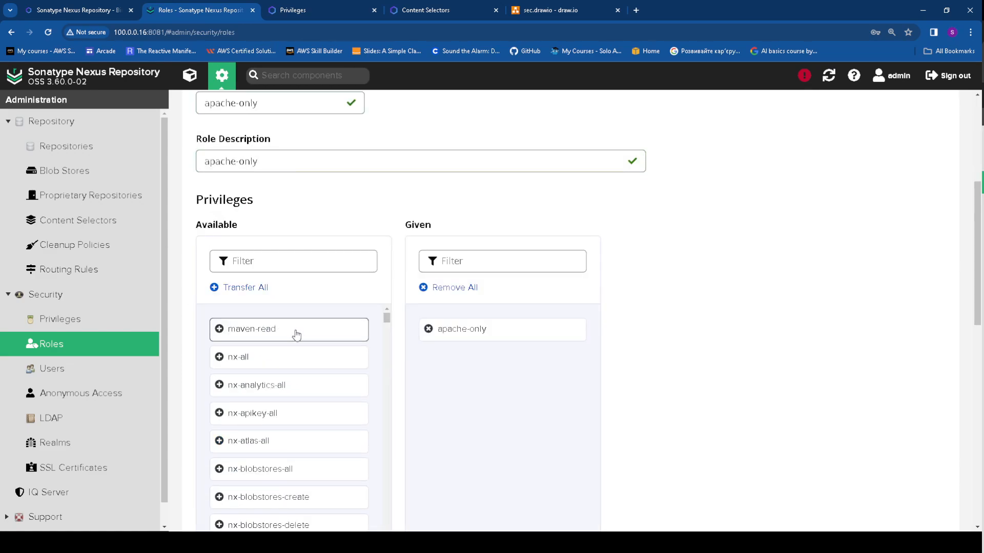
scroll(655, 358, "down", 10)
scroll(922, 435, "down", 4)
left_click(921, 481)
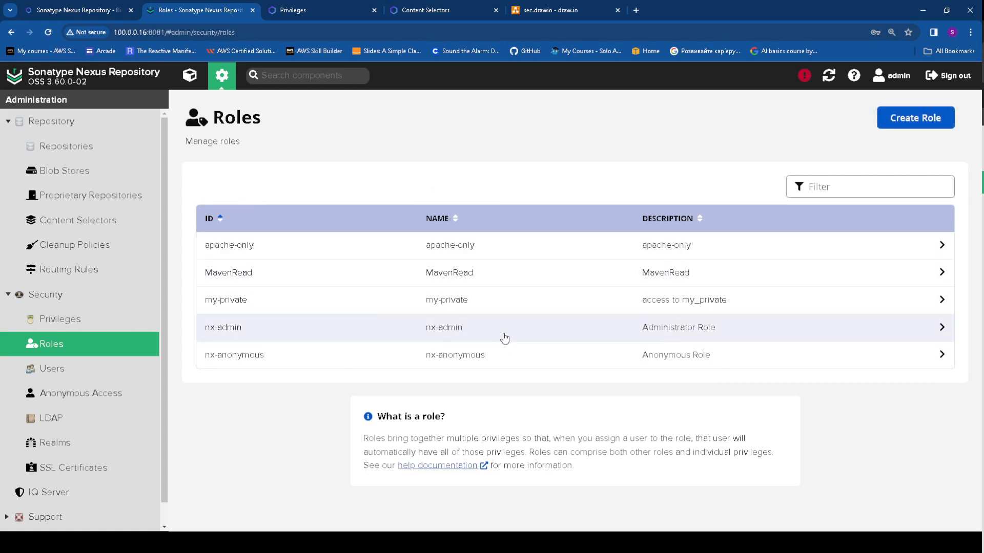
Show the Nexus Users list, then switch to the sec.drawio permissions diagram
left_click(54, 373)
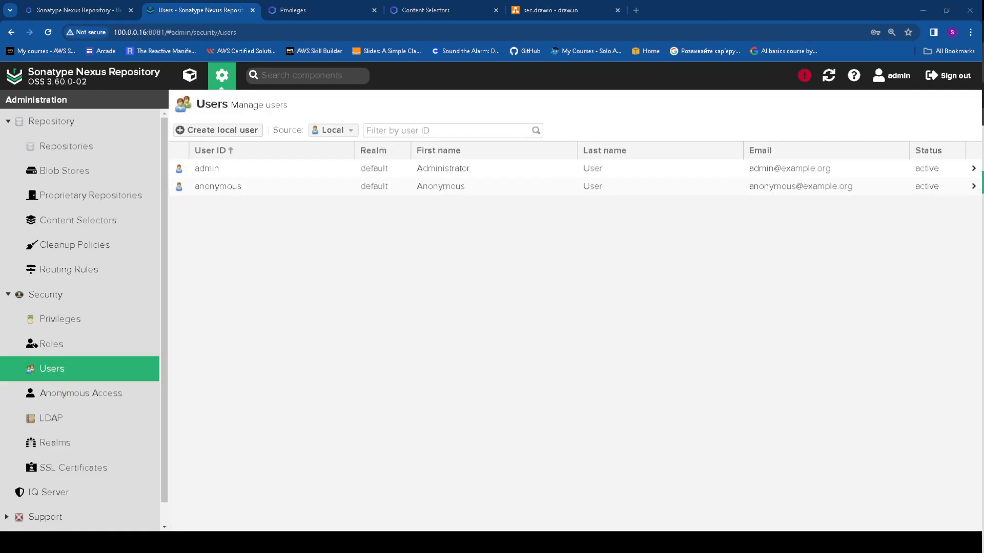
key("ctrl+5")
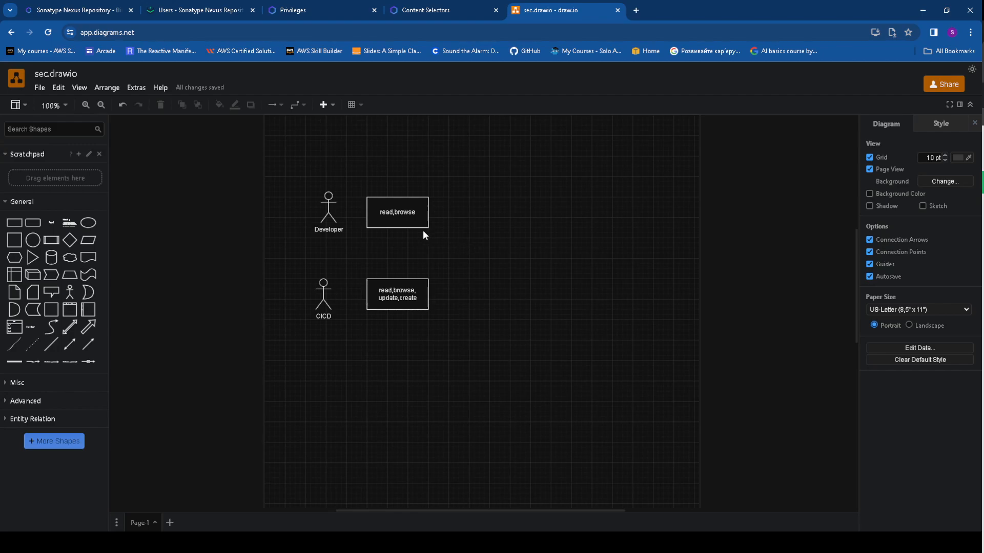
Inspect the Developer actor's read,browse permissions in the diagram, then return to Nexus Users
mouse_move(425, 242)
left_click_drag(288, 176, 484, 252)
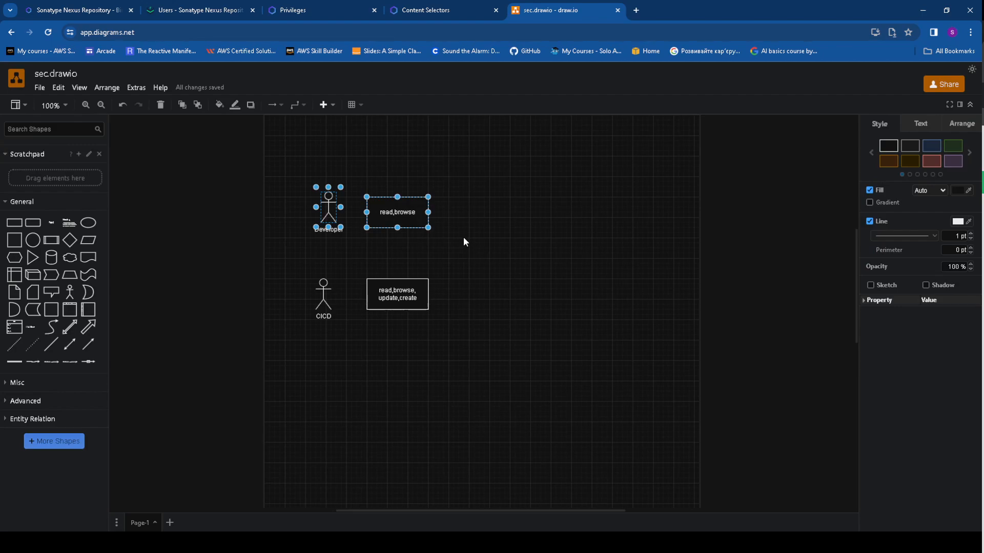
mouse_move(427, 236)
left_click(421, 350)
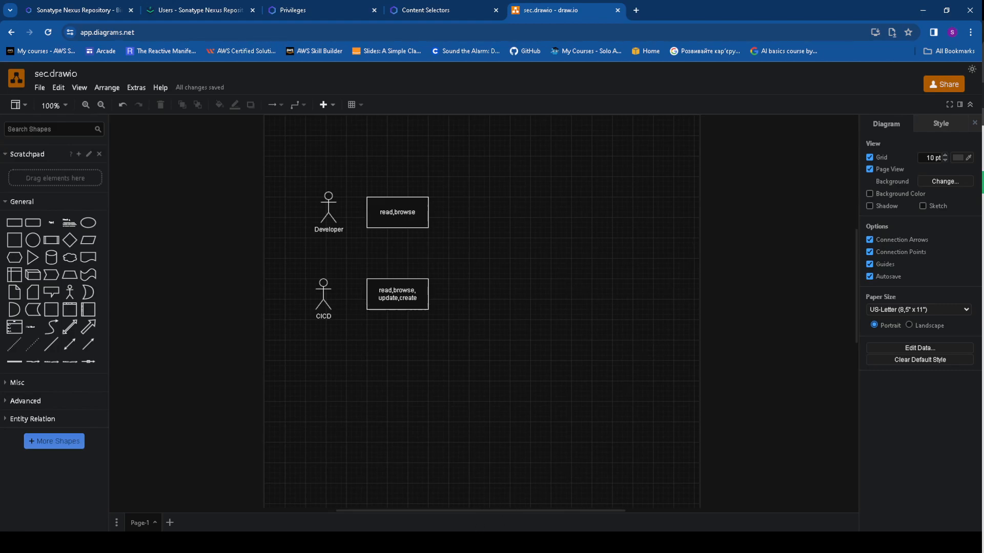
left_click(200, 9)
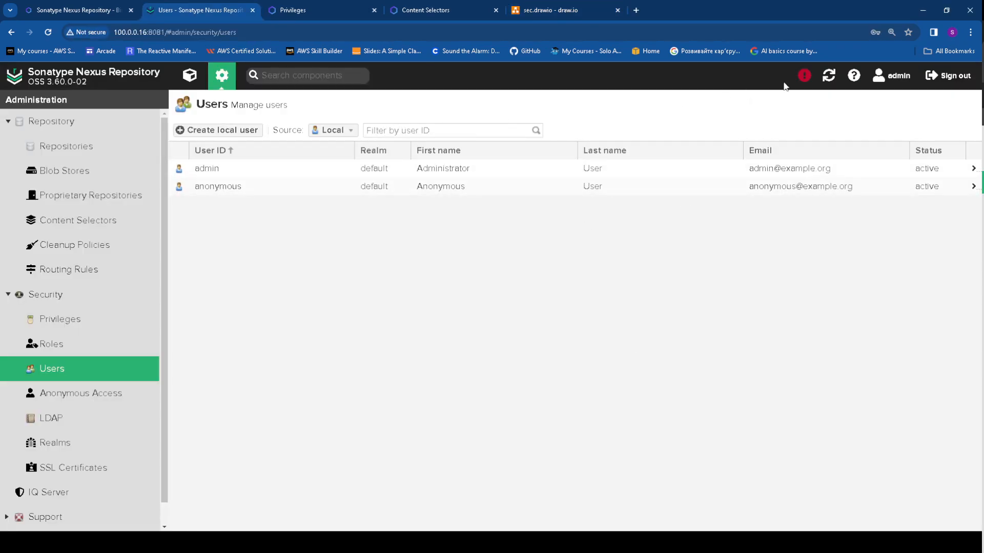
Enter user ID dev with first name, last name, an e-mail address and a confirmed password
left_click(218, 130)
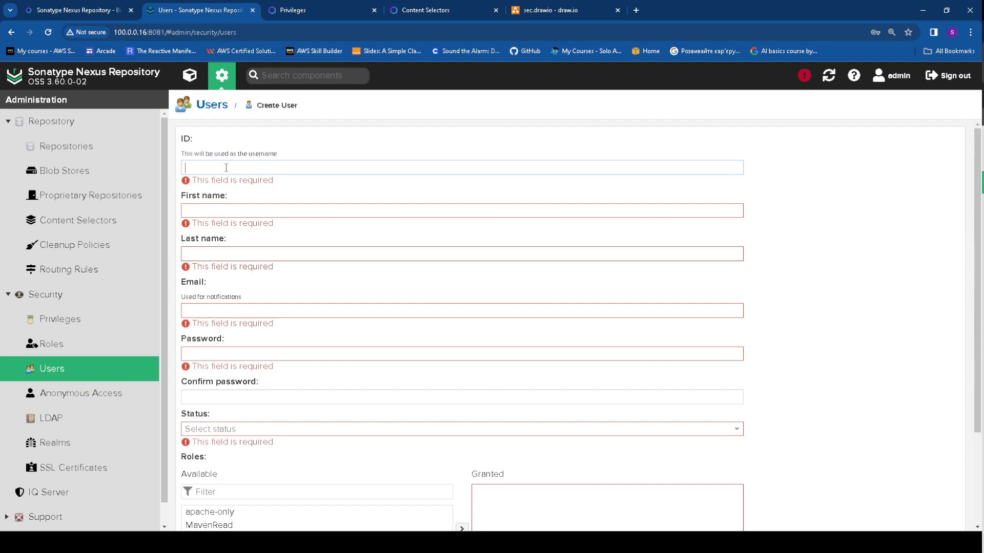
type("dev")
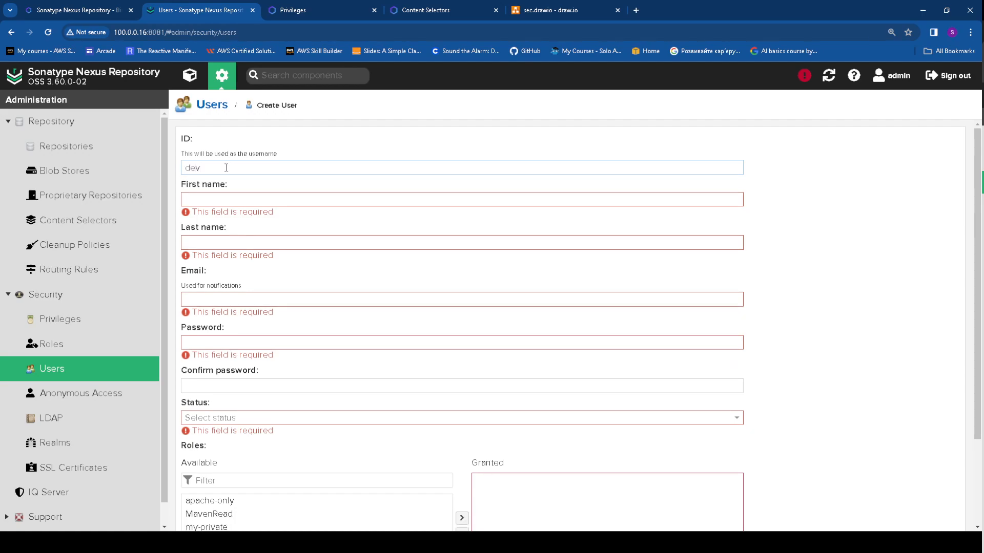
left_click(222, 202)
type("devv")
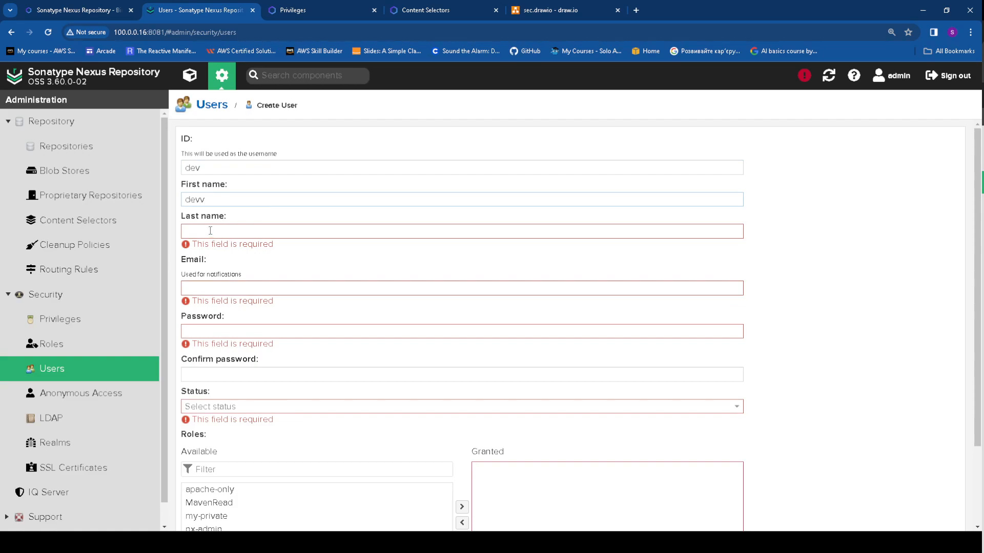
key("BackSpace")
left_click(209, 231)
type("dev")
left_click(221, 277)
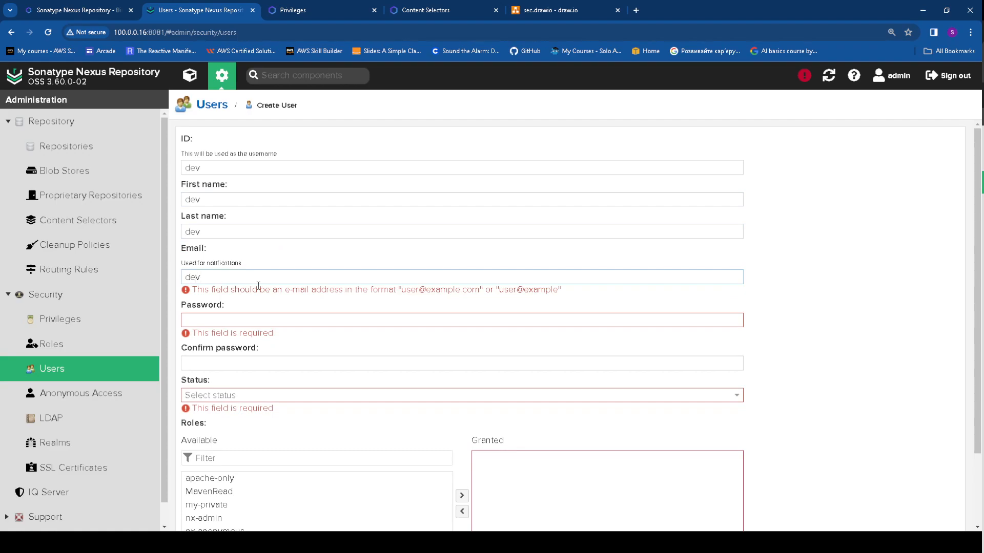
left_click_drag(232, 280, 210, 294)
left_click(214, 304)
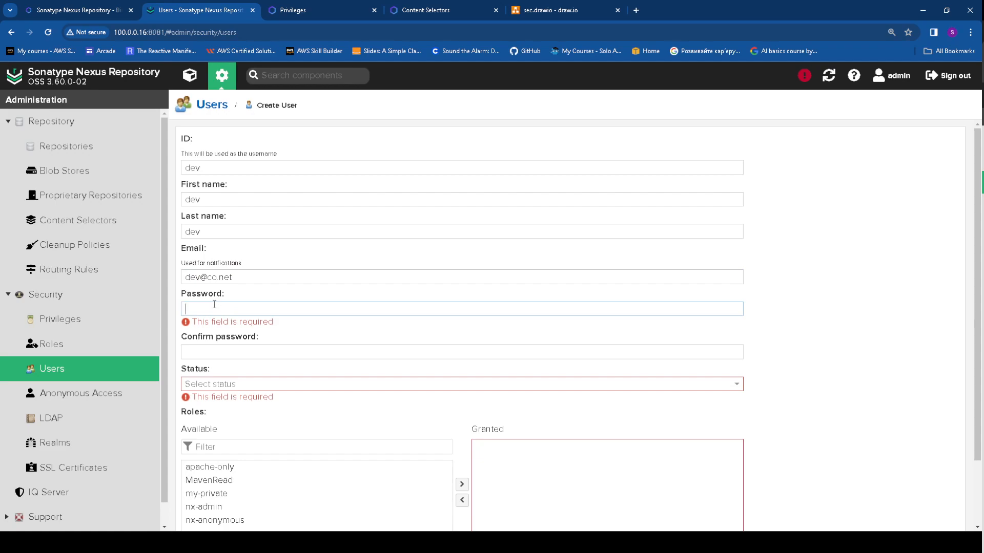
type("dev")
left_click(220, 342)
type("dev")
Set the dev user's status to Active, grant the MavenRead role, and create the user
scroll(251, 366, "down", 2)
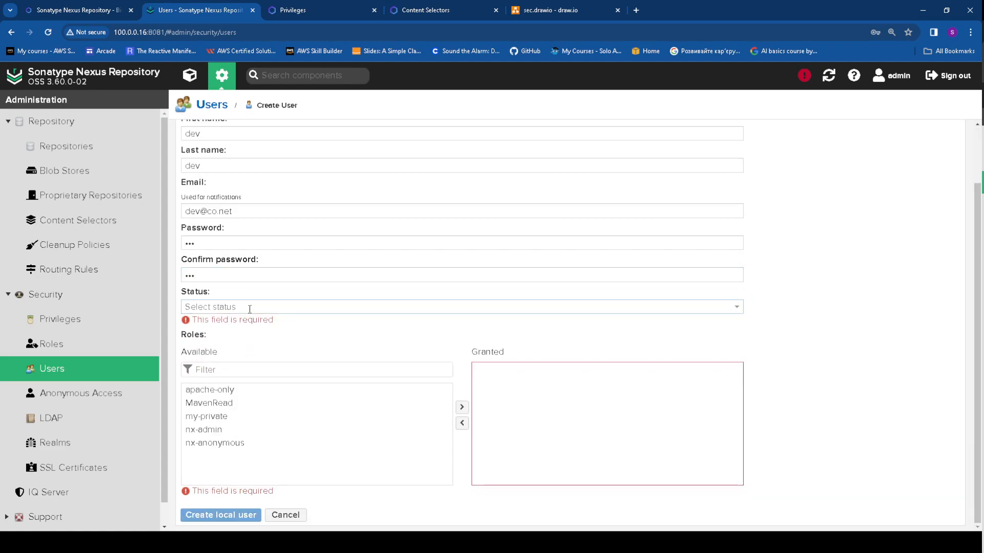
left_click(250, 308)
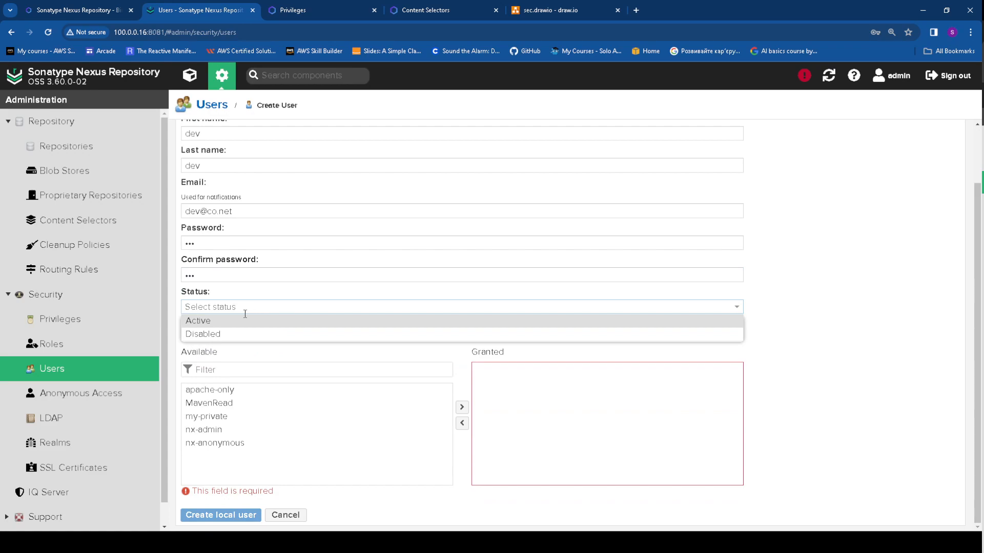
left_click(214, 325)
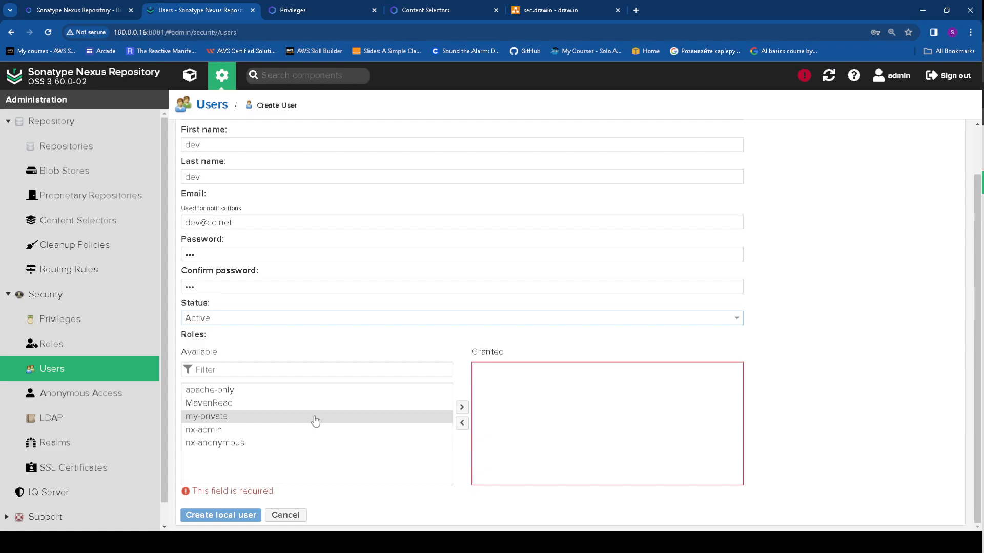
left_click(234, 405)
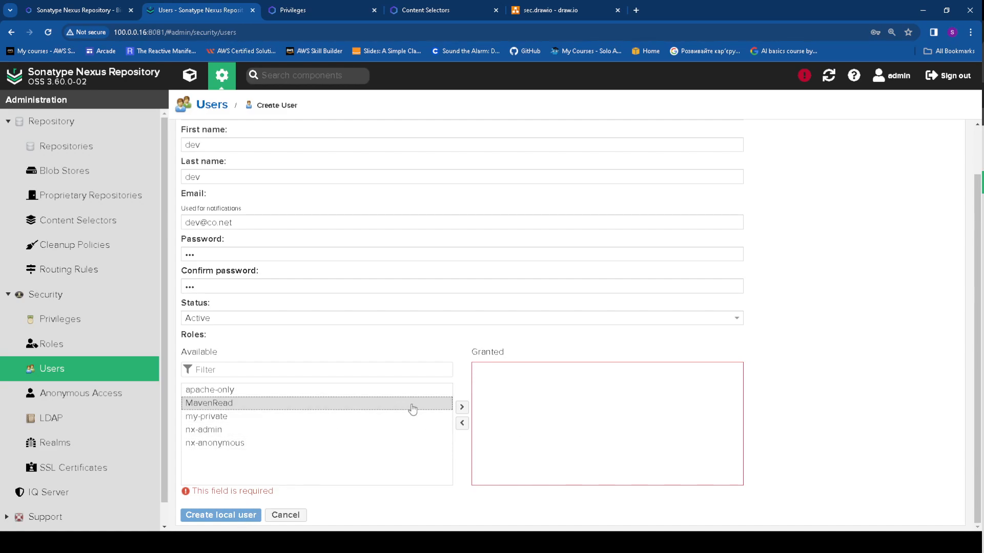
left_click_drag(410, 408, 483, 424)
left_click(251, 515)
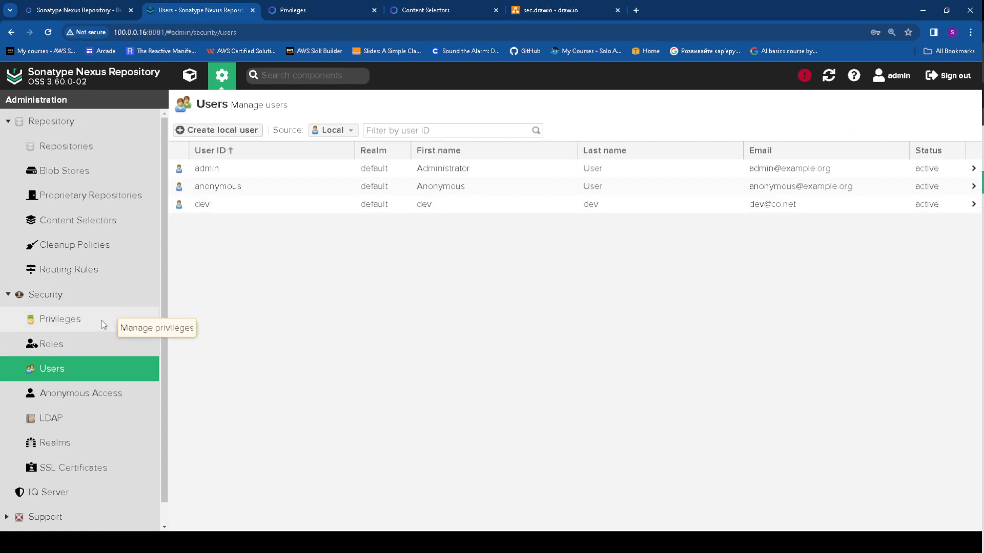
Start a new Nexus-type role and enter maven-push as its role ID
left_click(74, 340)
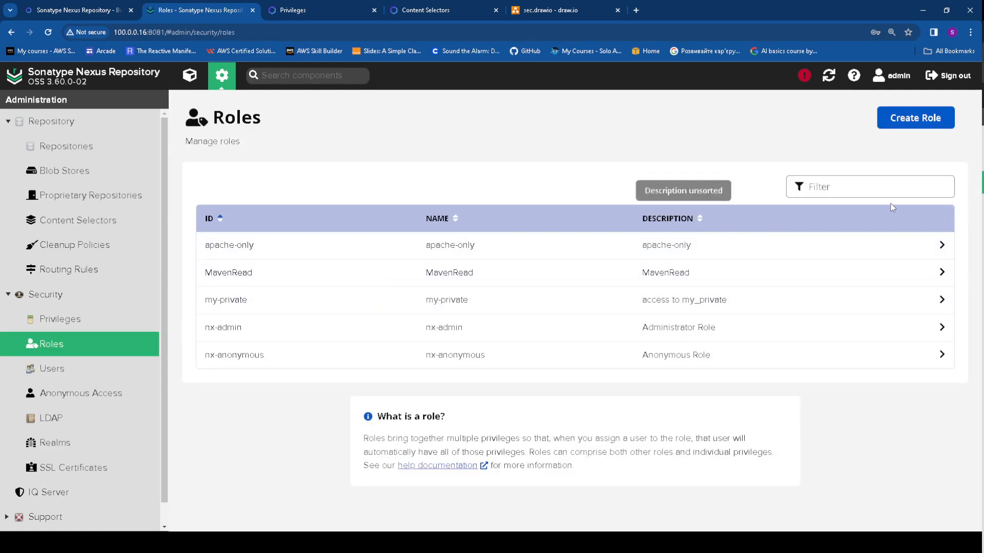
left_click(934, 119)
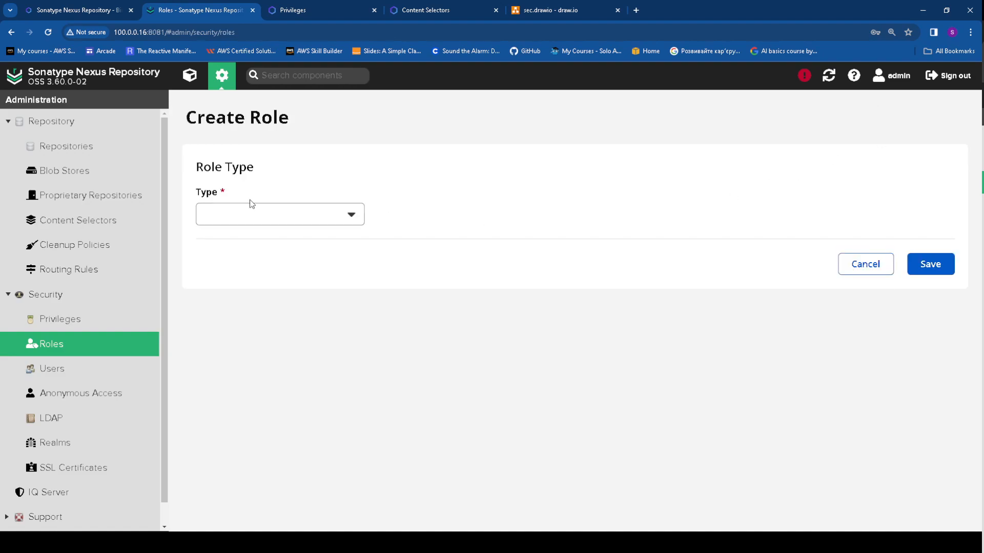
left_click(265, 246)
left_click(241, 300)
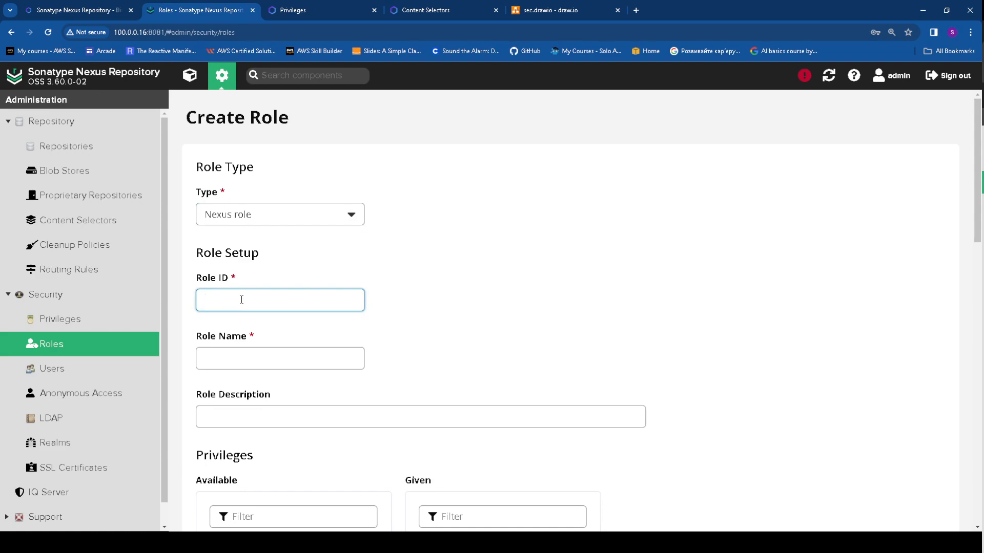
type("maven-pusgh")
Copy maven-push into the role name and description fields
left_click(226, 359)
left_click_drag(261, 301, 204, 322)
key("ctrl+c")
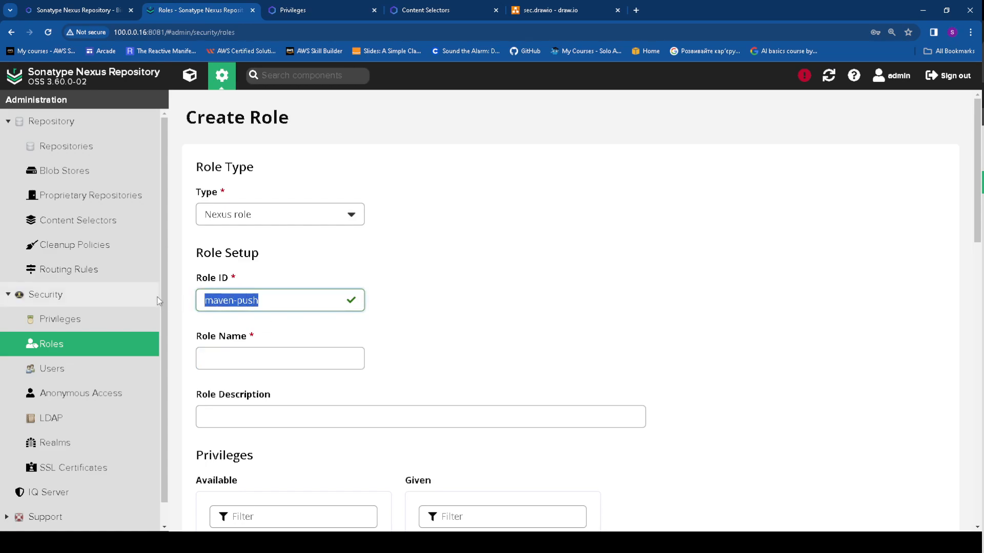
left_click(282, 368)
key("ctrl+v")
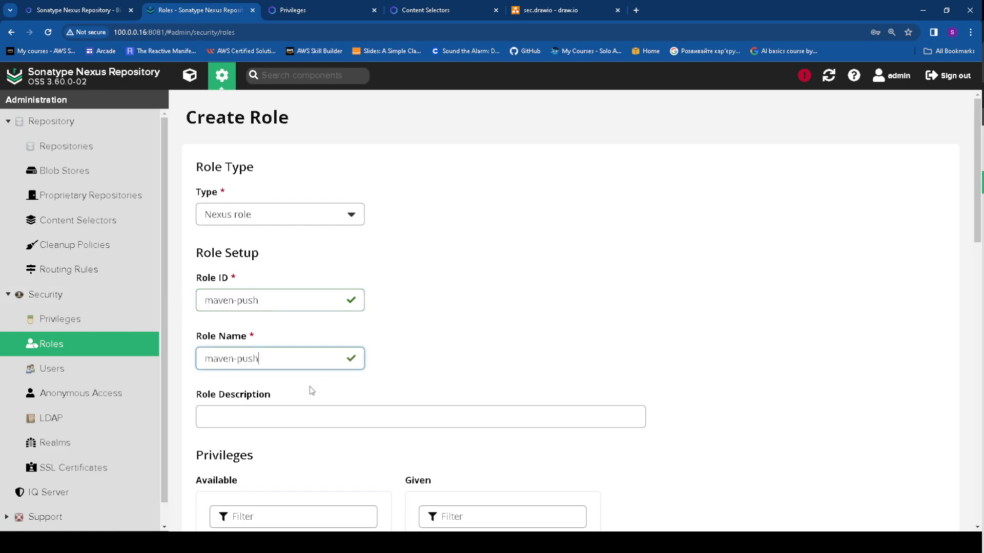
scroll(274, 357, "down", 4)
left_click(266, 216)
key("ctrl+v")
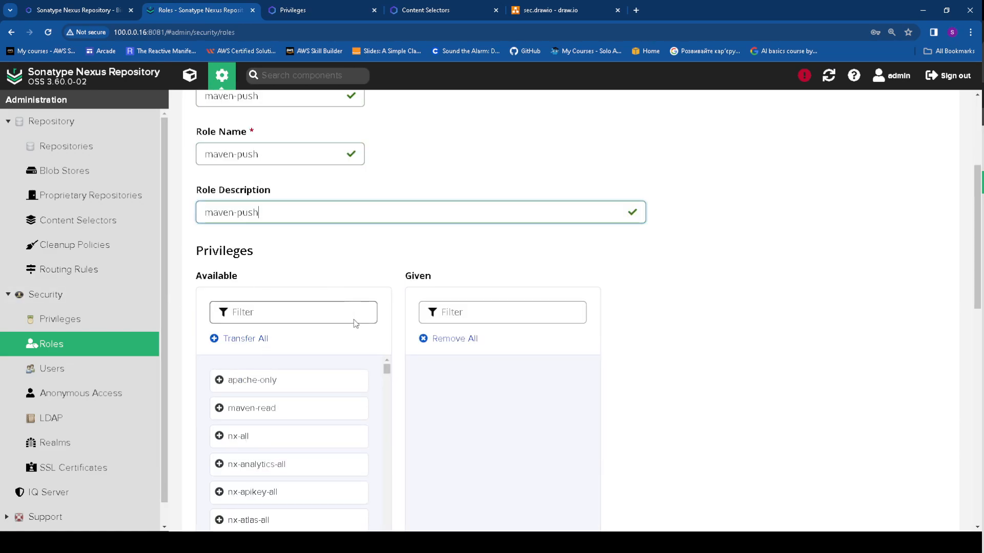
scroll(273, 319, "down", 3)
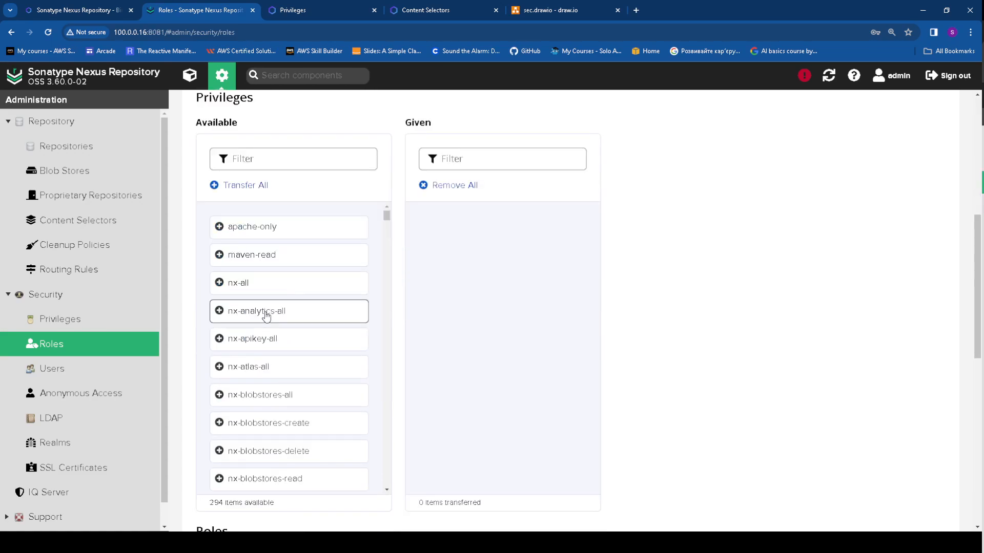
Filter available privileges by 'maven' and move all 62 matches, including maven-read, to Given
left_click(298, 161)
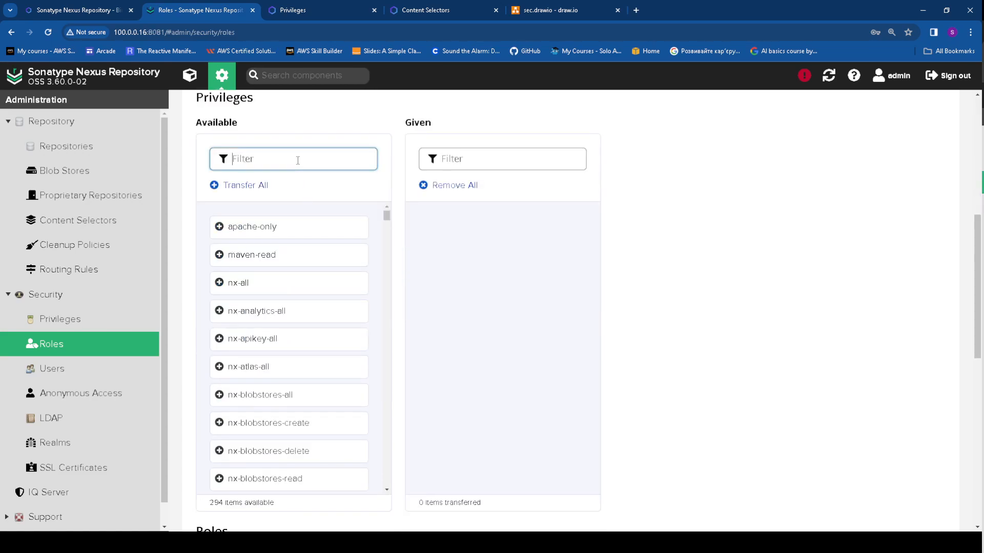
type("mave")
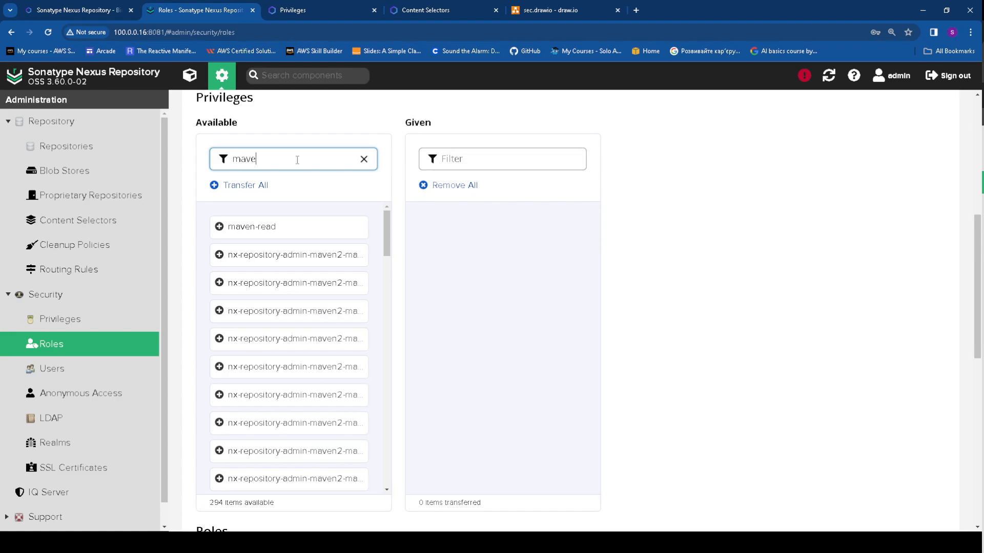
type("n")
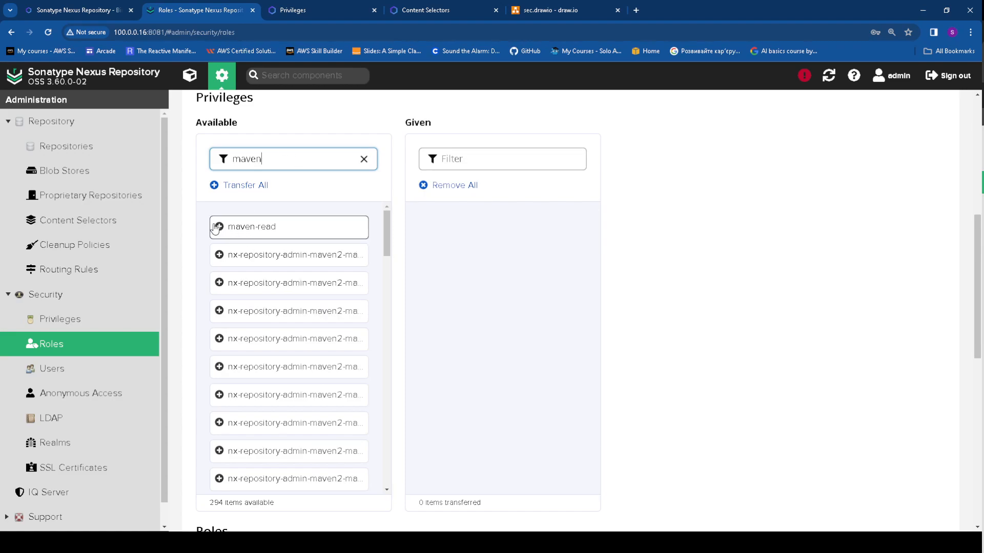
left_click(219, 255)
left_click(219, 283)
left_click(219, 310)
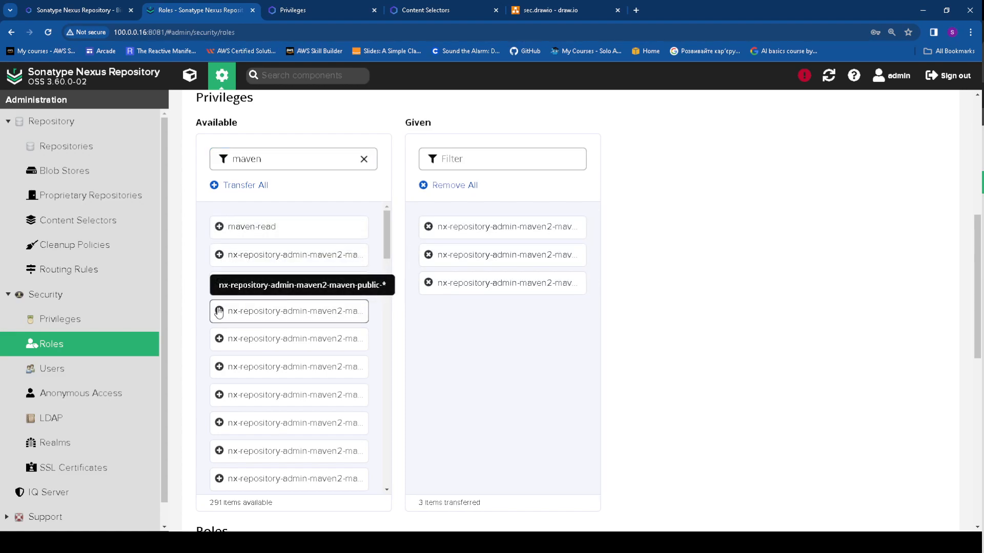
left_click(219, 312)
left_click(219, 338)
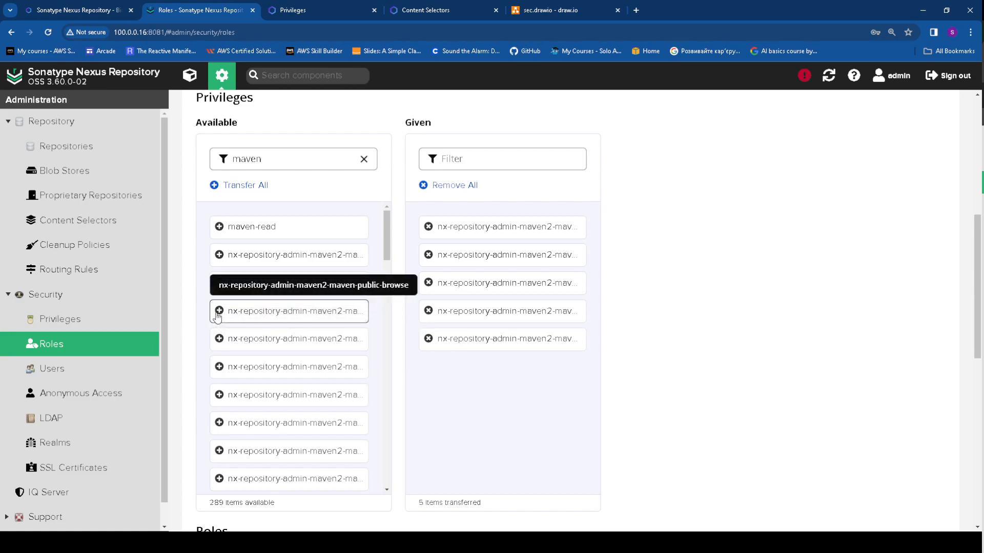
left_click(216, 316)
left_click(218, 227)
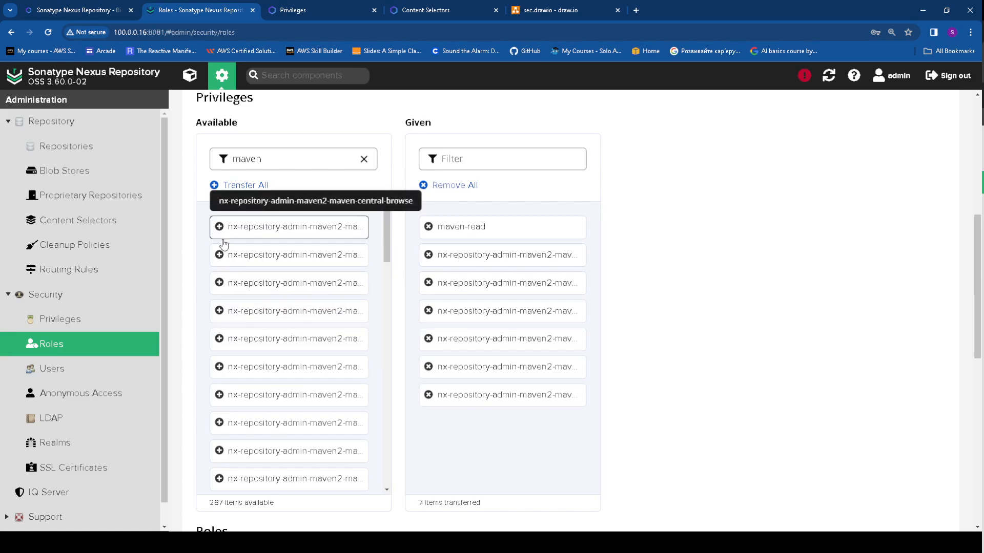
left_click(218, 256)
left_click(217, 259)
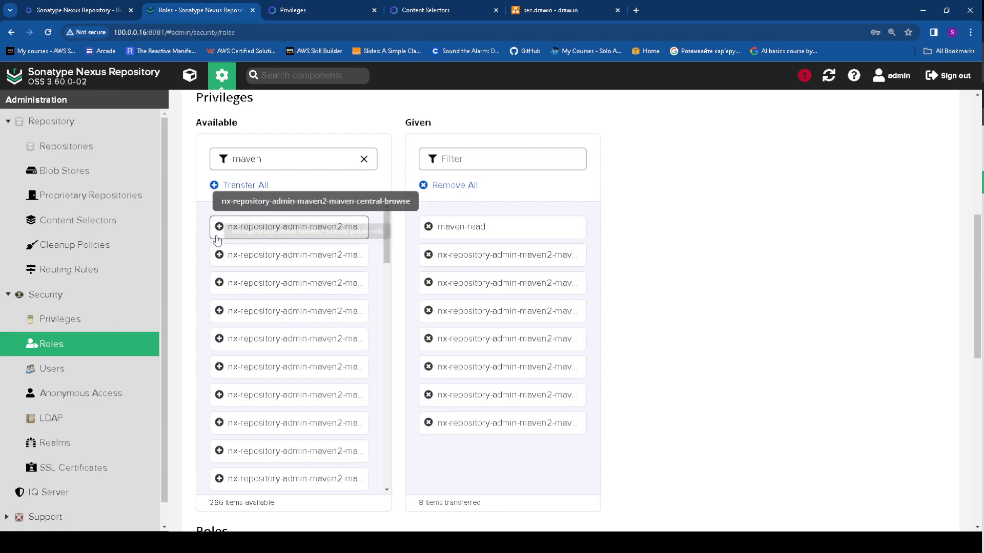
left_click(216, 282)
left_click(218, 282)
left_click(219, 282)
left_click(221, 281)
left_click(221, 281)
left_click(221, 281)
left_click(220, 281)
left_click(220, 281)
left_click(221, 281)
left_click(220, 281)
left_click(219, 254)
left_click(219, 254)
left_click(220, 255)
left_click(219, 255)
left_click(220, 255)
left_click(220, 256)
left_click(220, 257)
triple_click(221, 258)
triple_click(220, 258)
triple_click(220, 258)
double_click(221, 258)
triple_click(220, 257)
double_click(220, 258)
triple_click(219, 256)
left_click(219, 255)
left_click(218, 254)
left_click(218, 253)
left_click(219, 254)
double_click(218, 254)
left_click(219, 254)
double_click(219, 255)
left_click(219, 255)
double_click(219, 255)
triple_click(218, 254)
triple_click(218, 254)
left_click(216, 227)
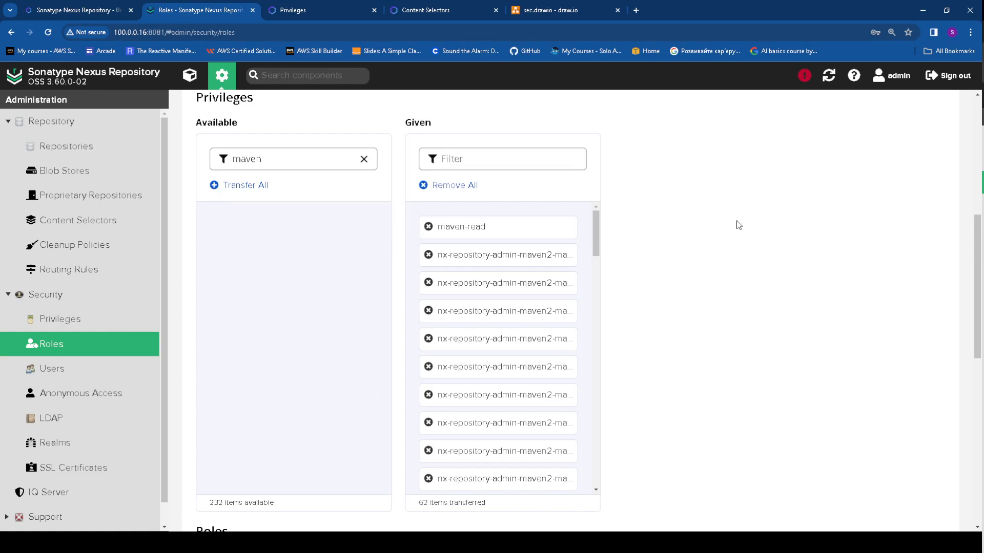
Filter Given privileges by 'delete' and remove every delete privilege from maven-push
left_click(492, 163)
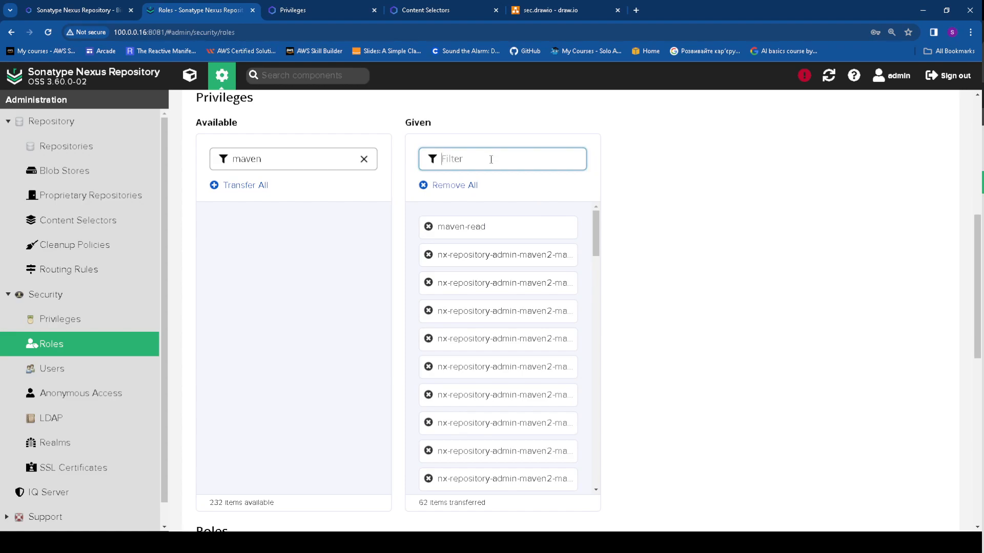
type("dele")
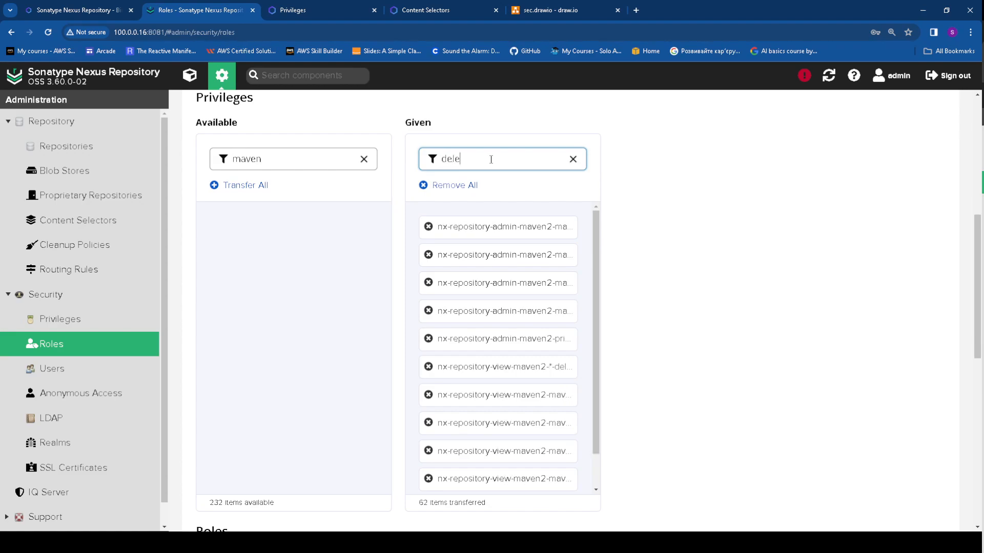
type("te")
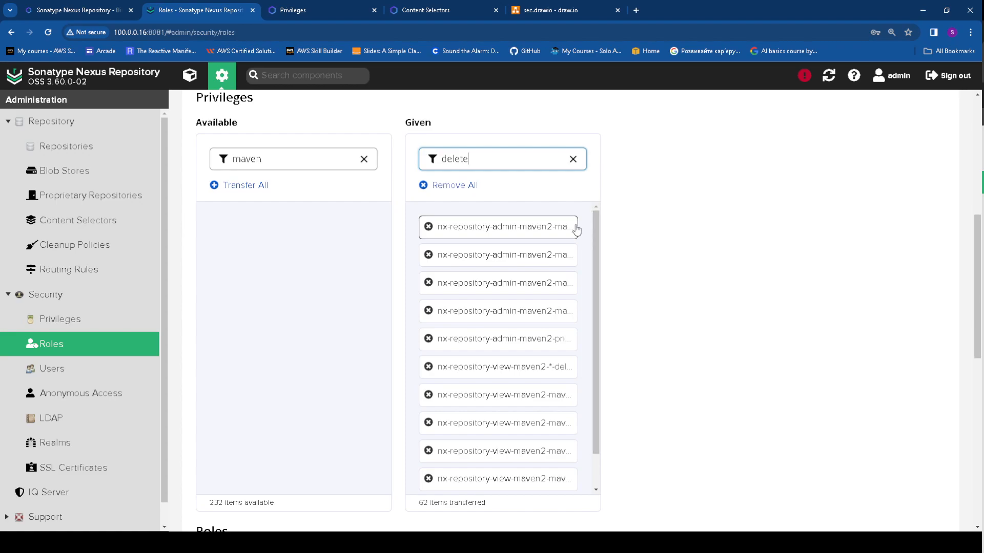
left_click(428, 227)
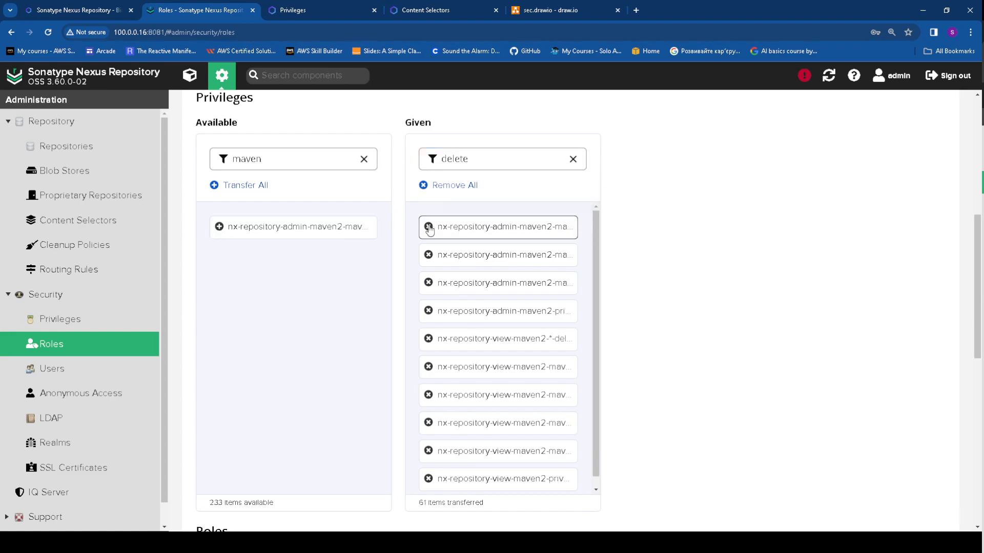
left_click(433, 254)
left_click(430, 252)
left_click(429, 231)
left_click(429, 233)
left_click(428, 233)
left_click(429, 233)
left_click(428, 233)
left_click(429, 233)
left_click(428, 233)
left_click(429, 234)
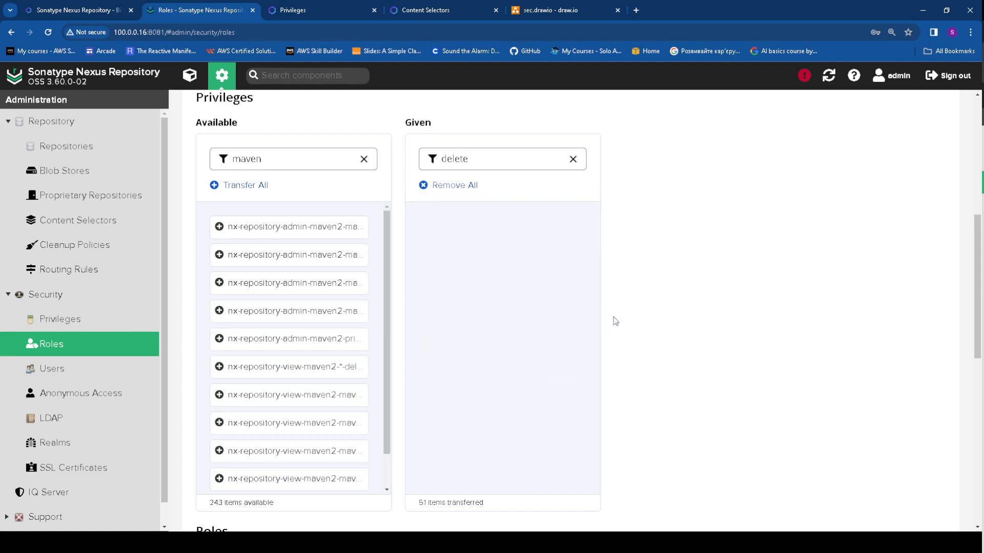
Save the maven-push role and go to the Users list
scroll(616, 308, "down", 4)
scroll(595, 338, "down", 6)
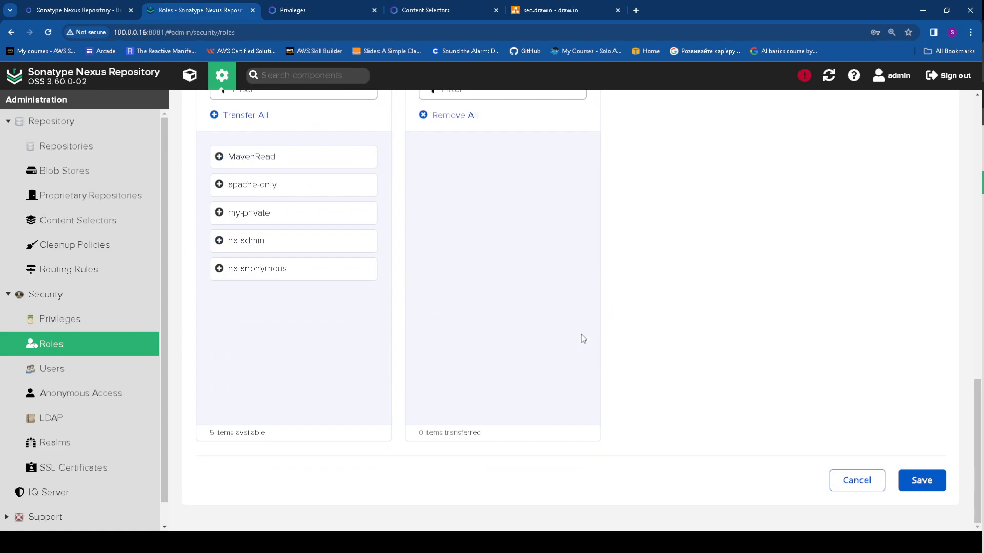
left_click(940, 482)
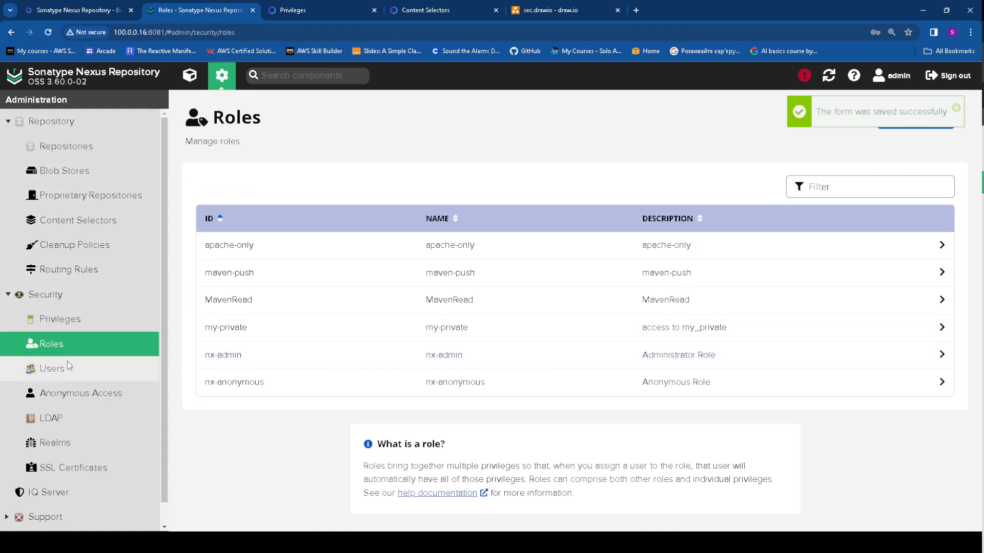
left_click(54, 369)
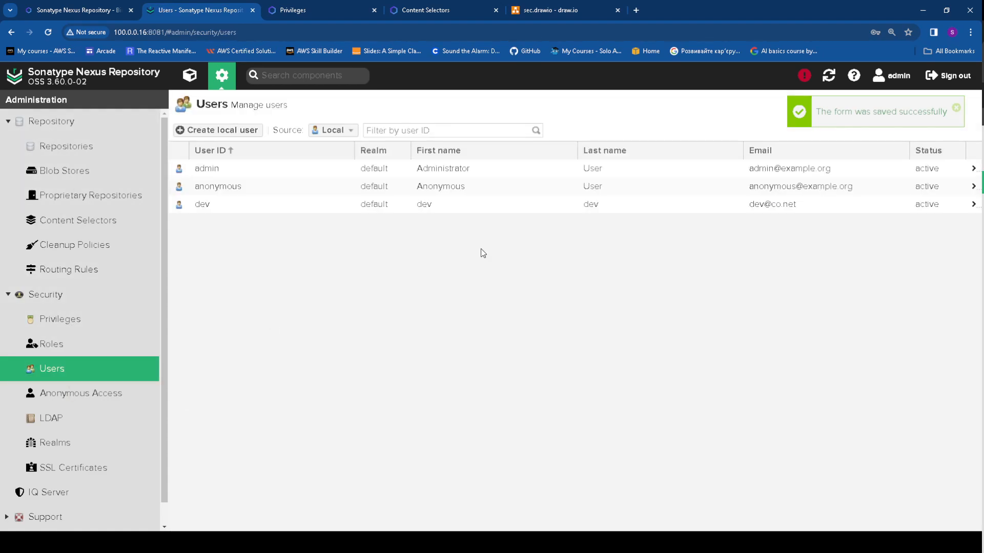
Start a new local user with ID cicd, first and last name cicd, an e-mail and password
left_click(218, 131)
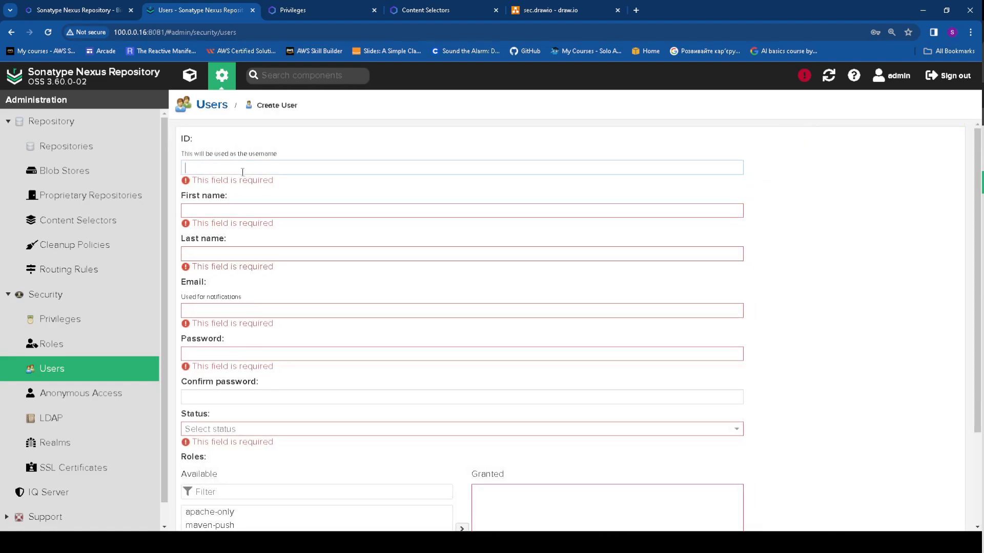
type("cici")
key("BackSpace")
type("d")
double_click(236, 170)
key("ctrl+c")
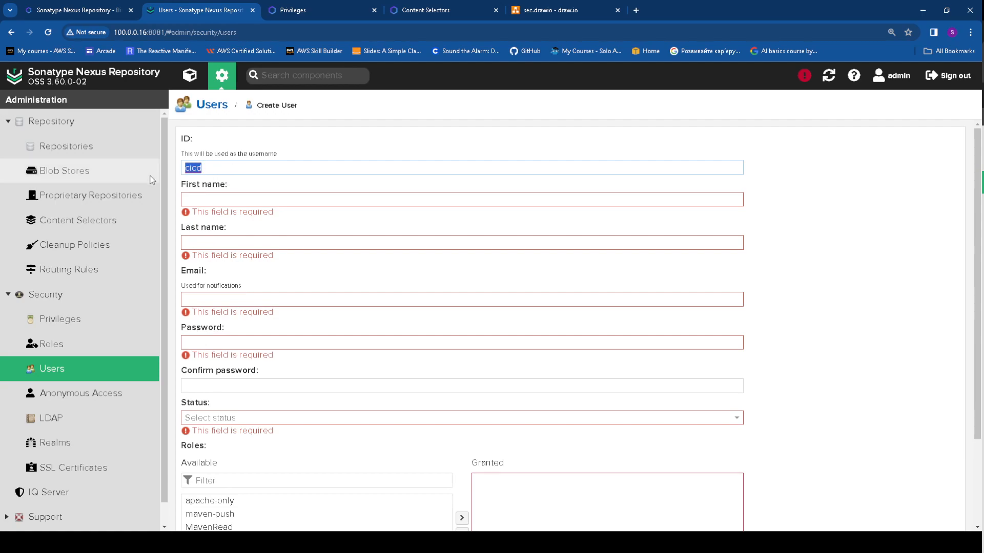
left_click(242, 195)
key("ctrl+v")
left_click(231, 233)
key("ctrl+v")
left_click(237, 276)
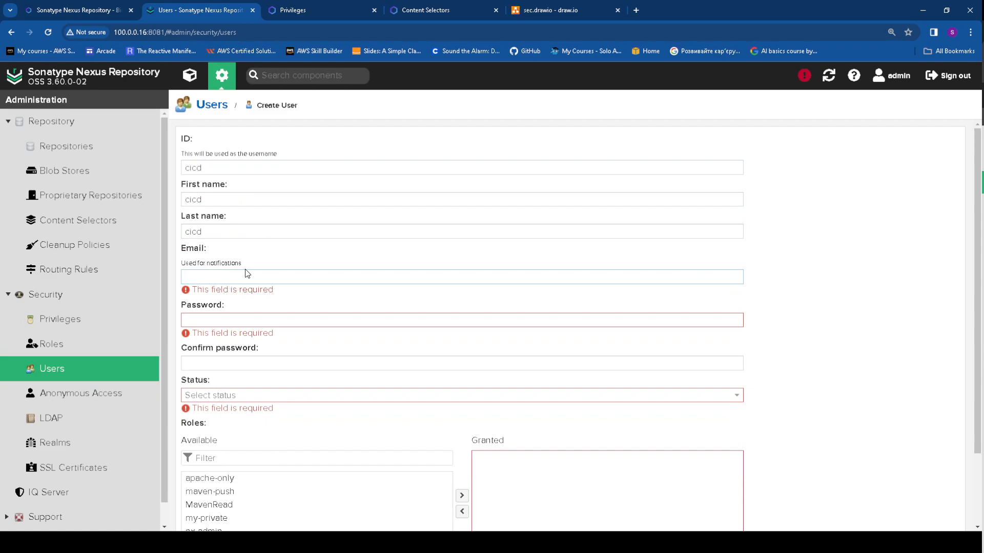
key("ctrl+v")
type("@")
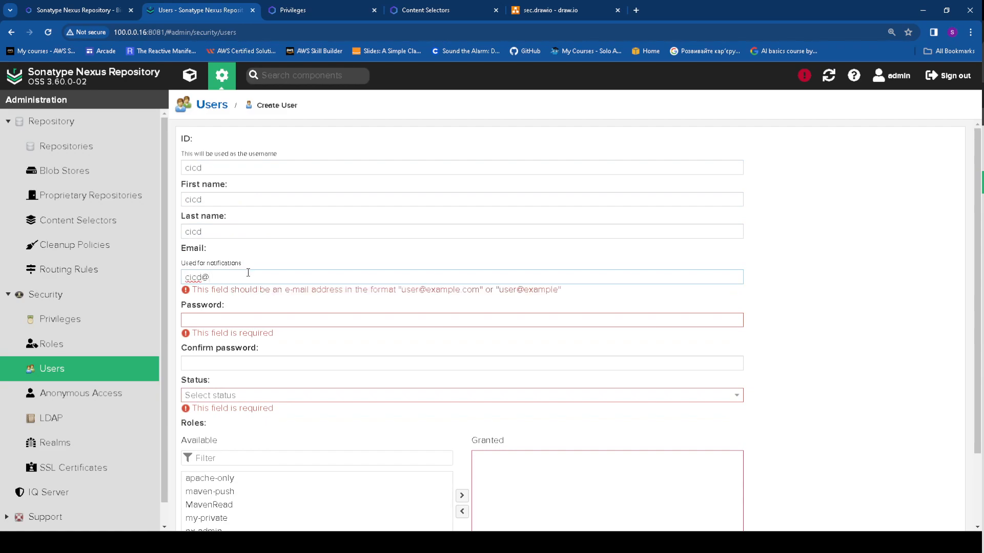
type("con.net")
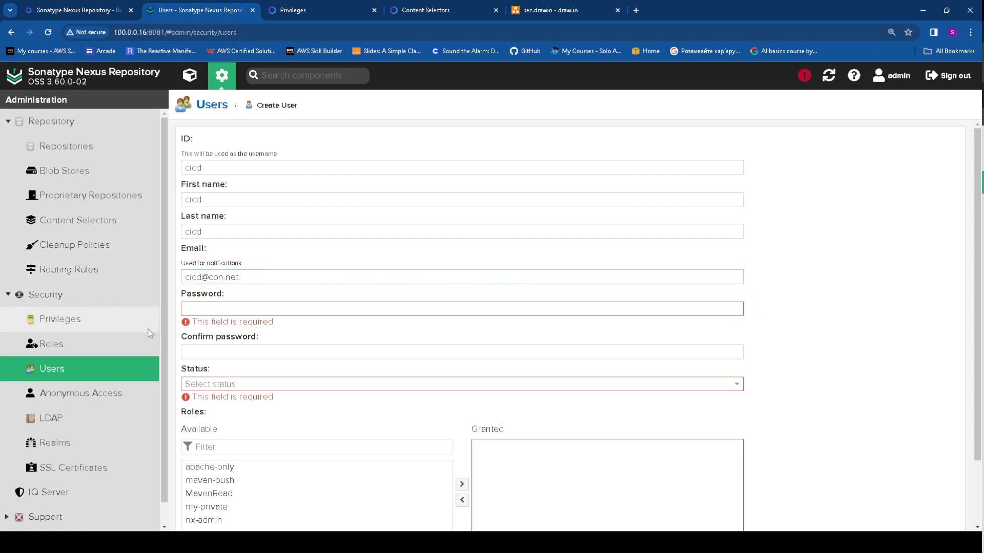
left_click(203, 309)
type("123")
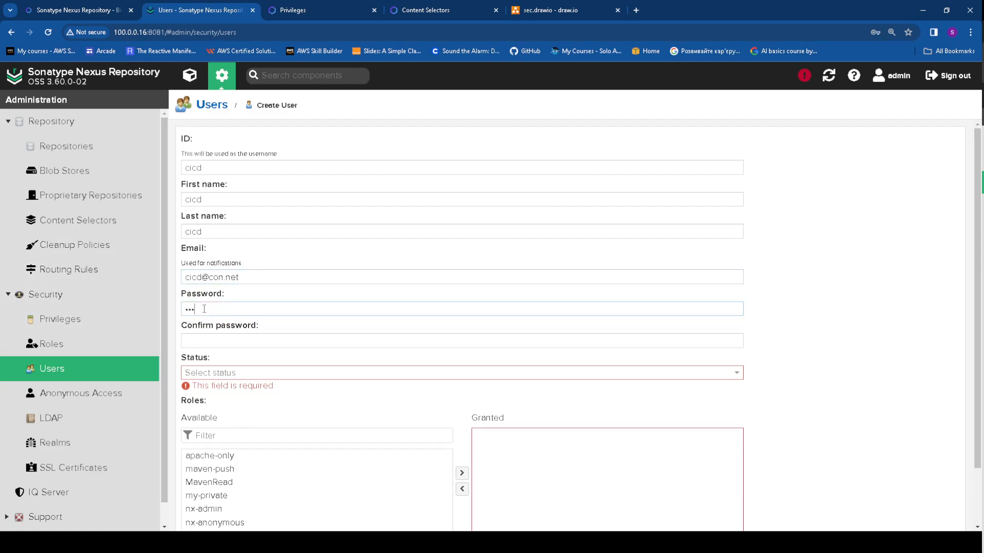
Set the cicd user's status to Active and grant it the maven-push role
left_click(210, 373)
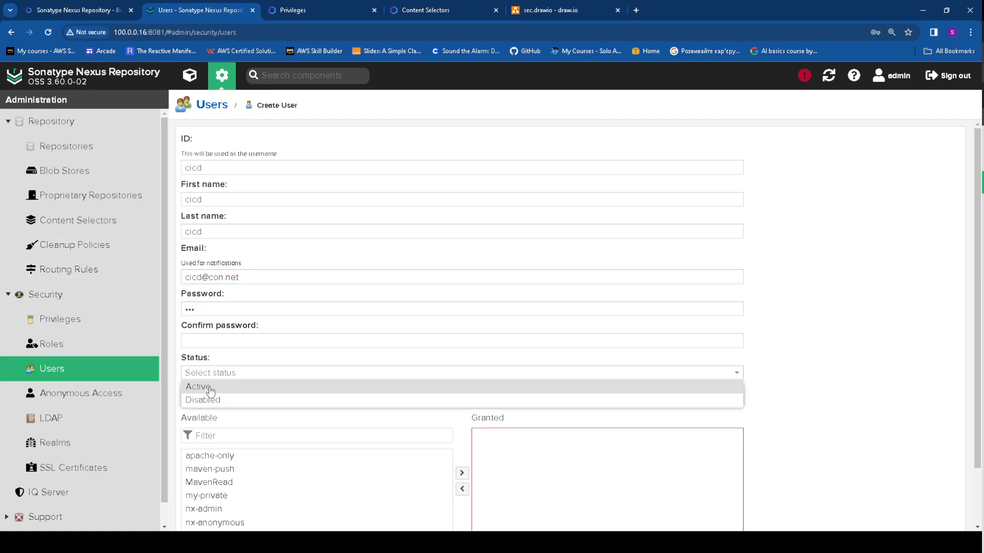
left_click(251, 389)
scroll(306, 385, "down", 1)
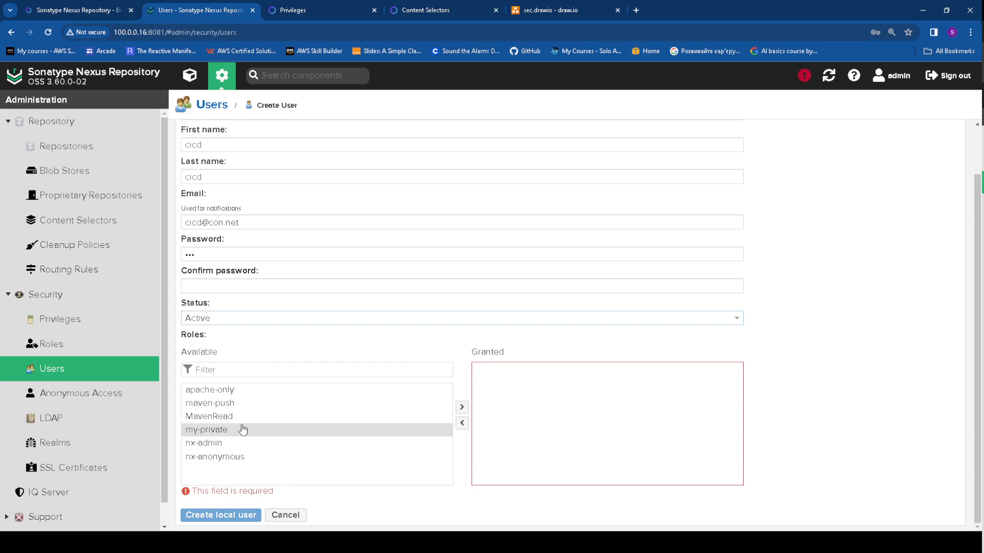
left_click(242, 408)
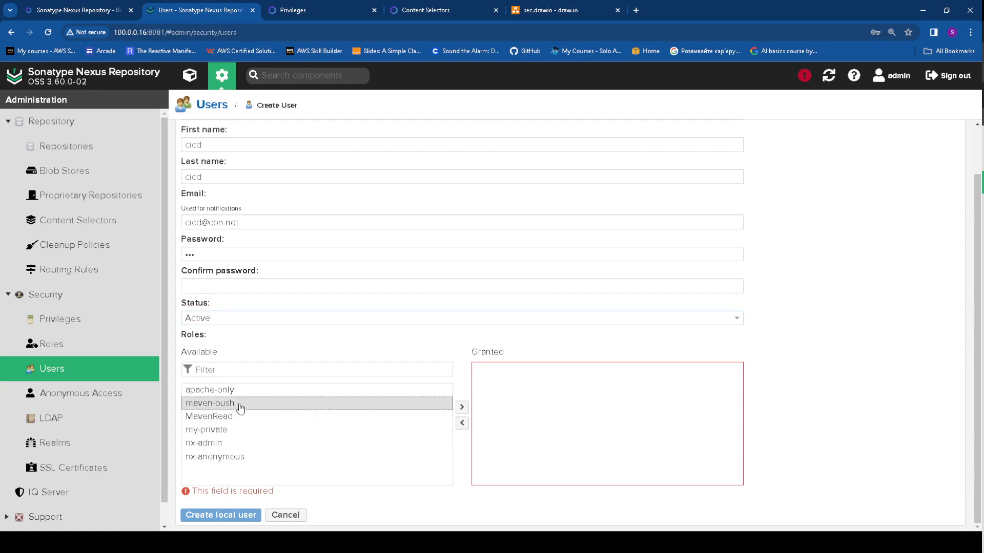
double_click(242, 409)
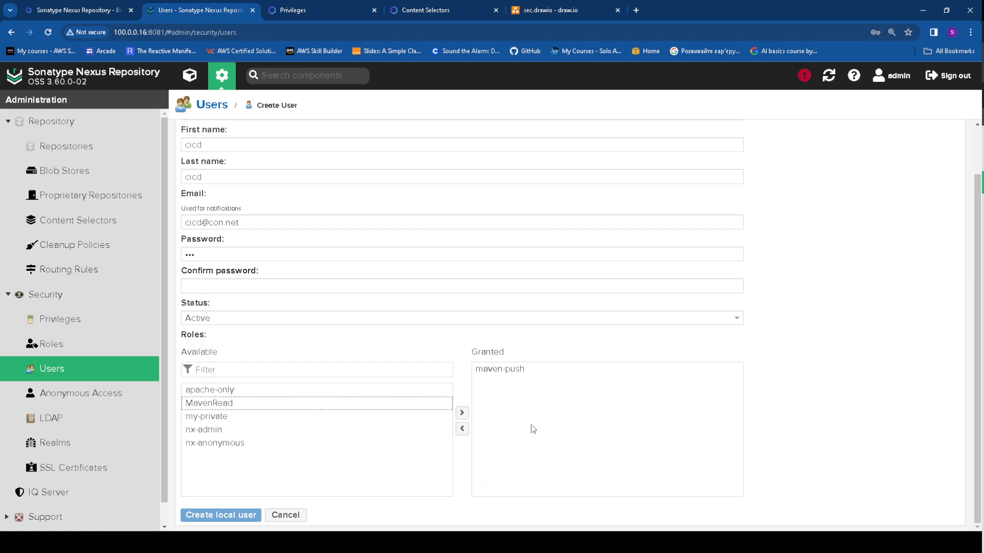
Fill in the matching confirm password and create the cicd user
left_click(237, 516)
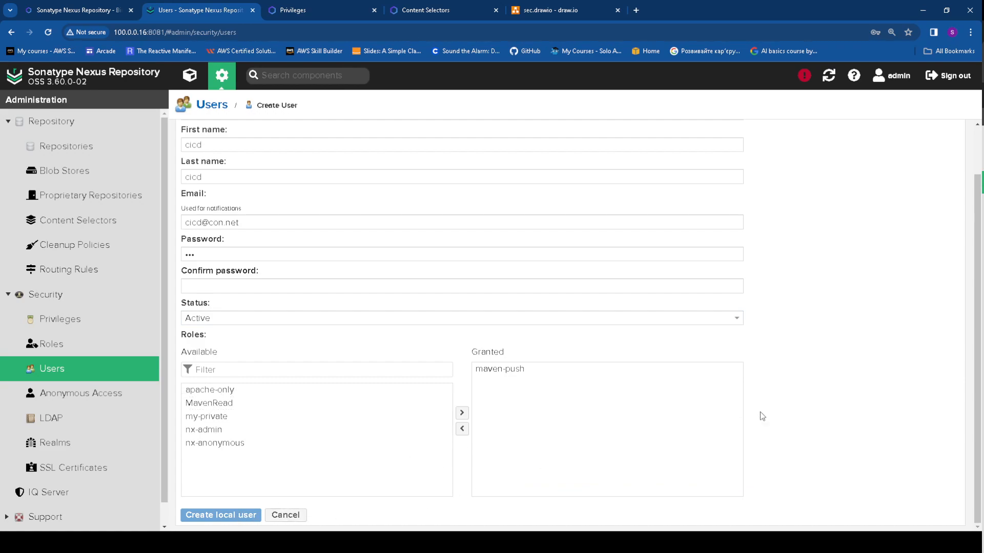
left_click_drag(979, 263, 971, 203)
left_click(242, 335)
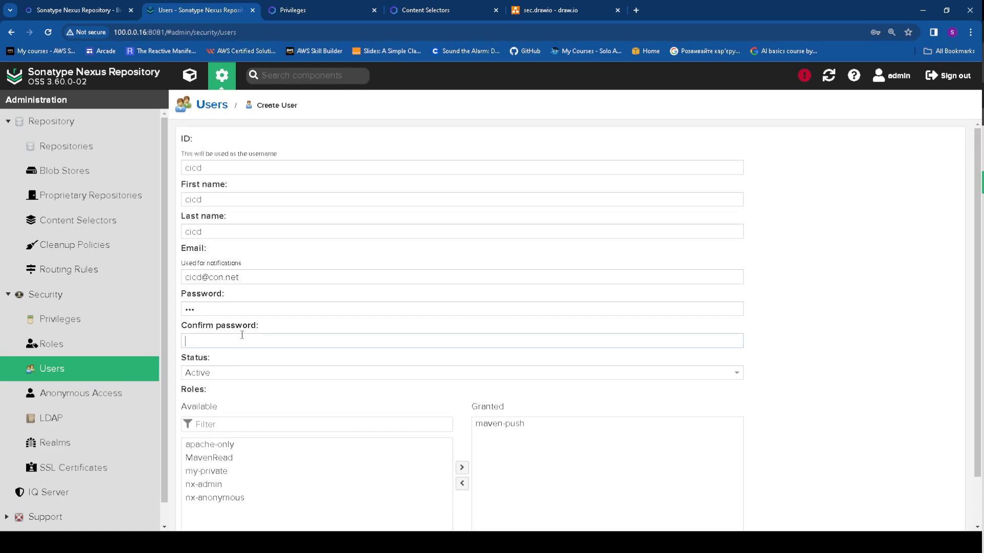
type("123")
scroll(856, 423, "down", 2)
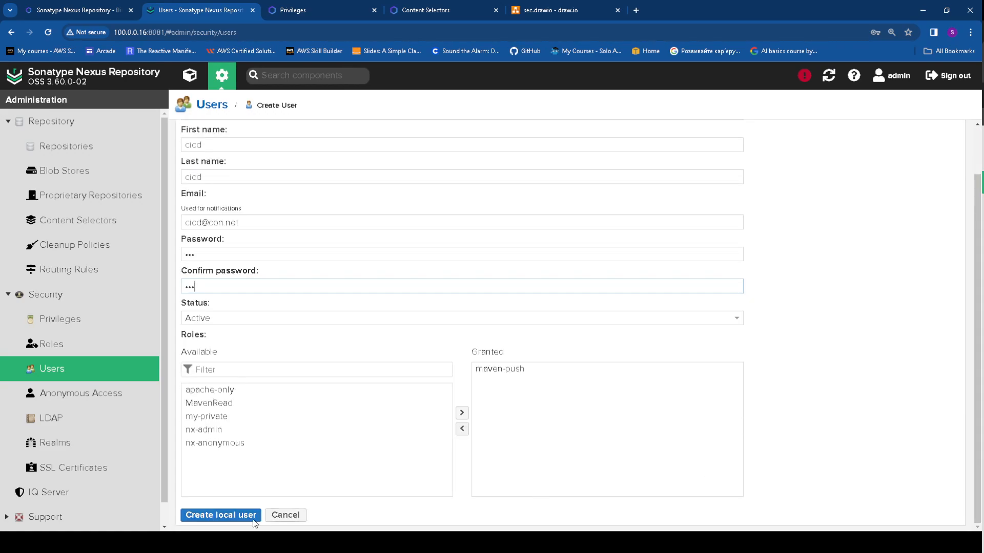
left_click(216, 515)
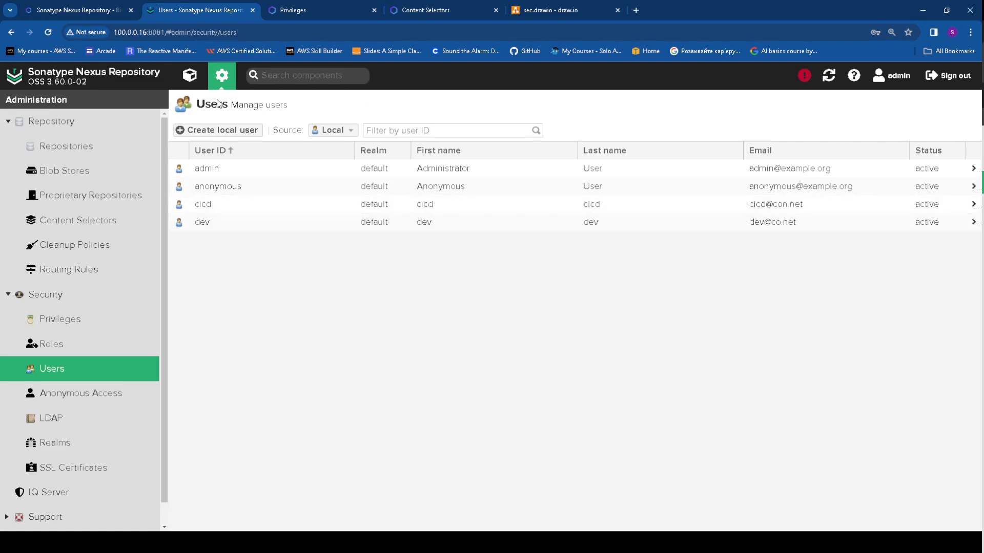
Start a new local user with ID selector, first and last name selector, an e-mail and password
left_click(226, 132)
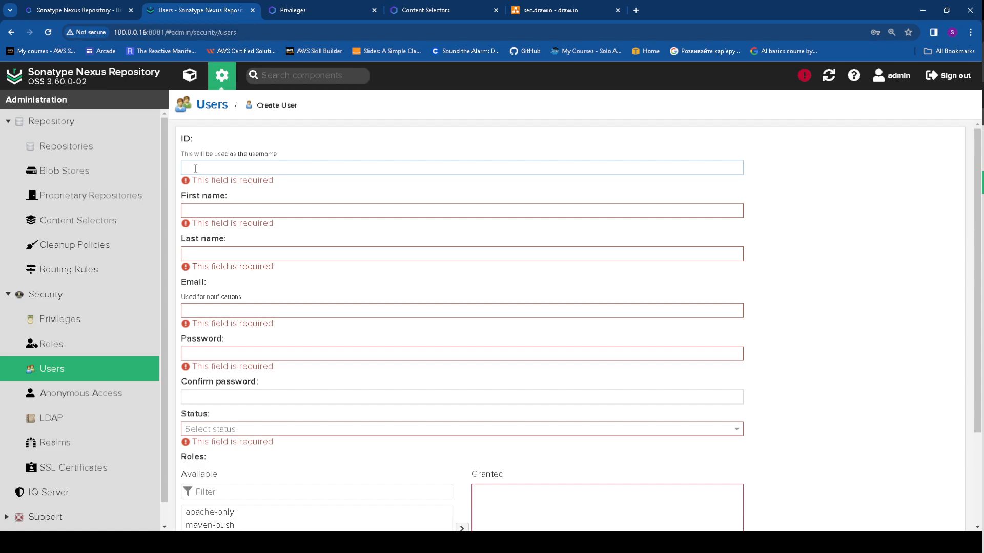
type("sele")
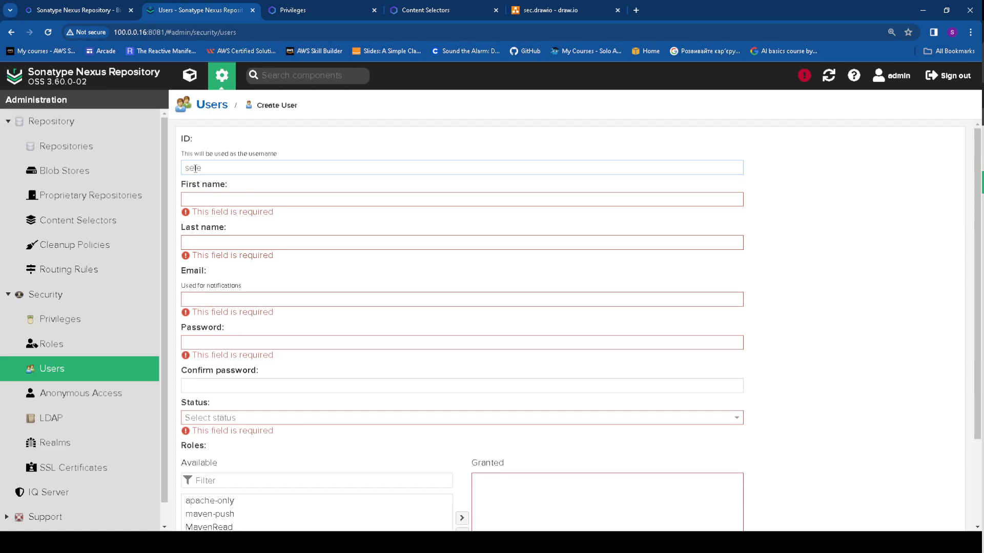
type("ctor")
left_click_drag(234, 174, 169, 172)
key("ctrl+c")
left_click(233, 200)
key("ctrl+v")
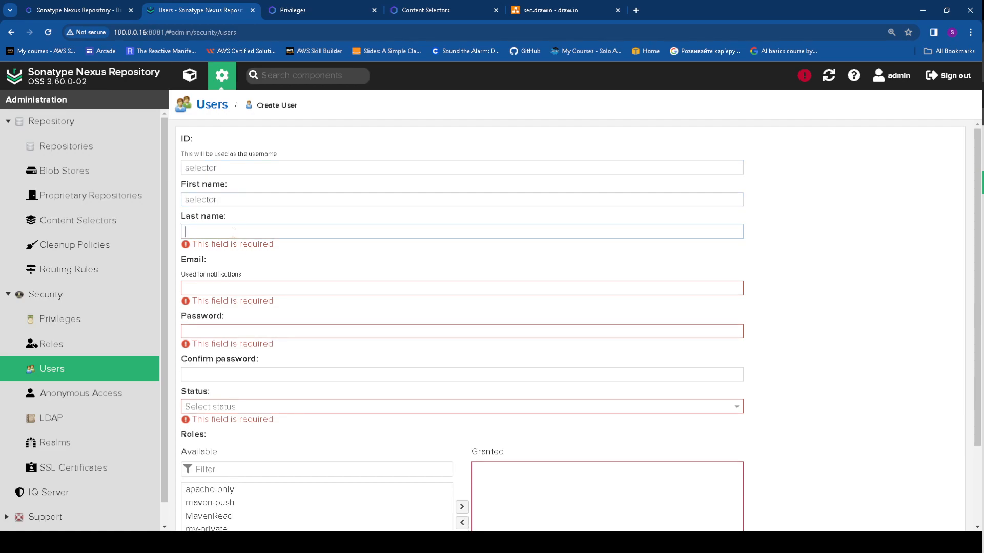
left_click(233, 231)
key("ctrl+v")
left_click(229, 277)
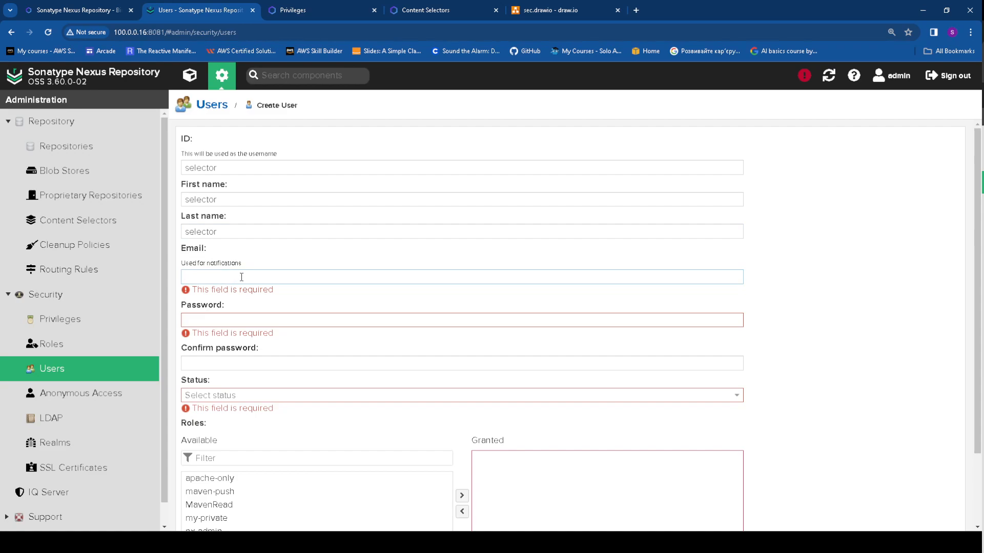
key("ctrl+v")
type("@")
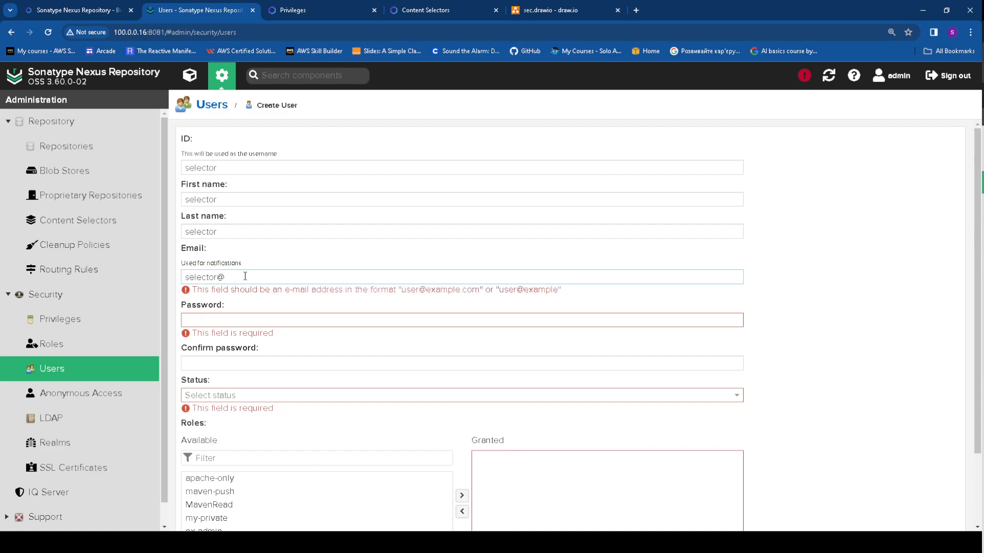
type("ds.com")
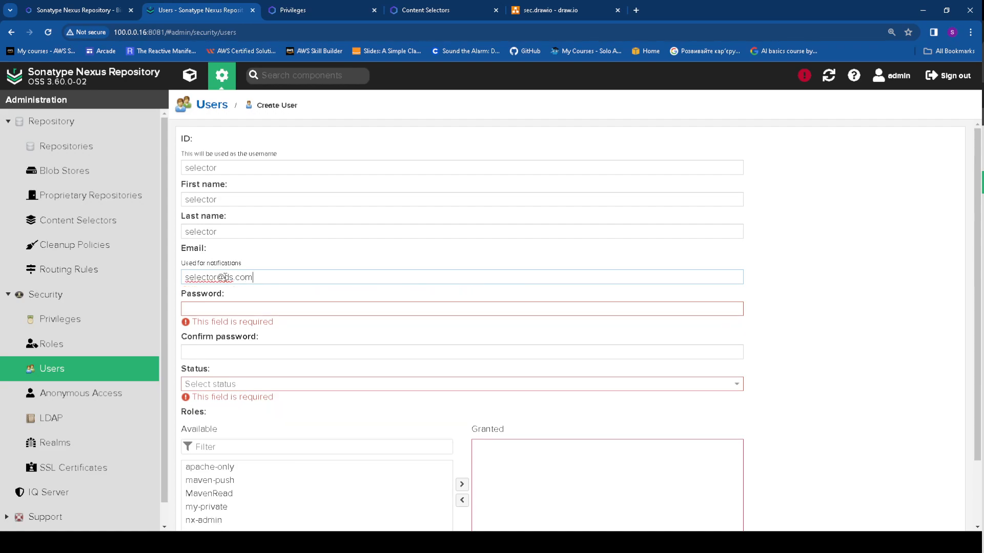
left_click(208, 309)
type("123")
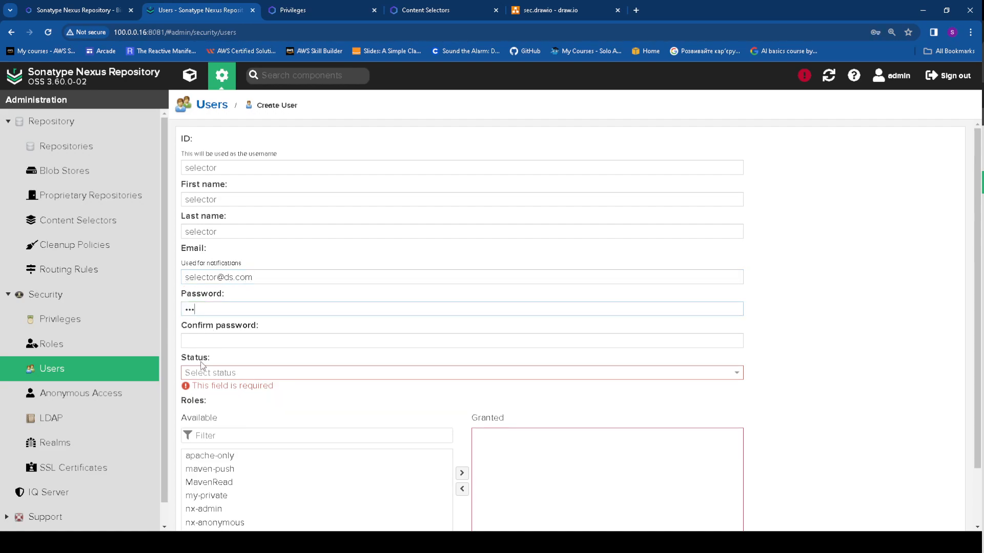
Set status Active, confirm the password, grant apache-only, and create the selector user
left_click(204, 372)
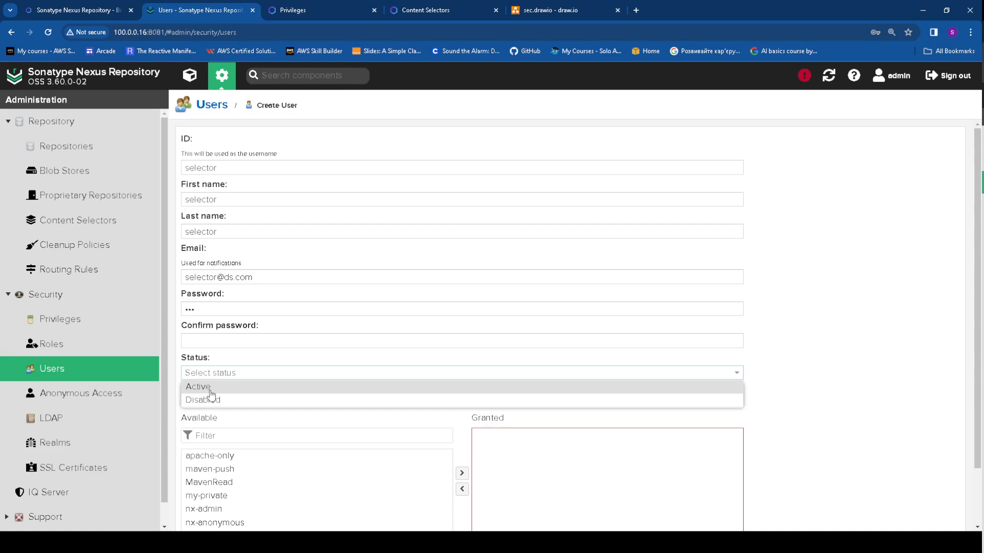
left_click(208, 388)
left_click(210, 343)
type("123")
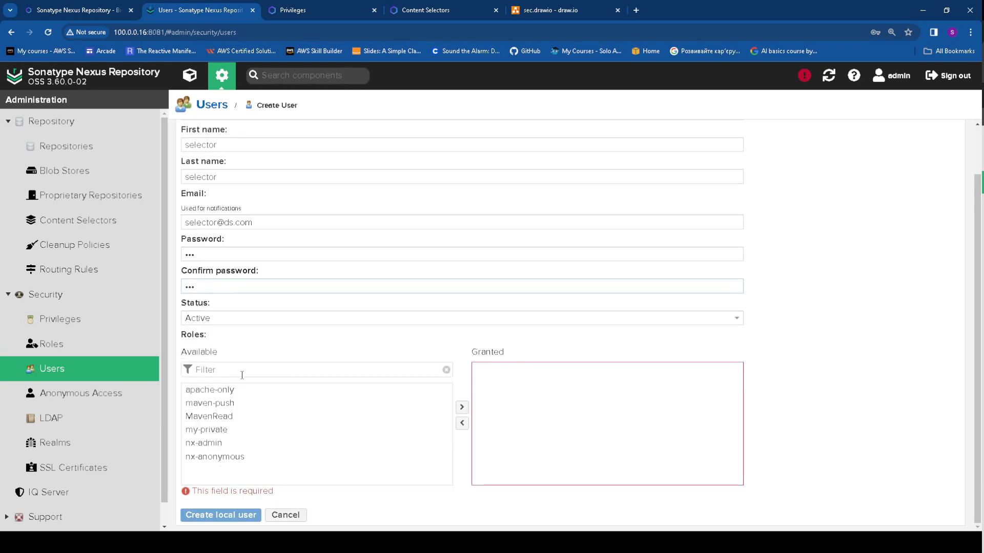
scroll(240, 374, "down", 1)
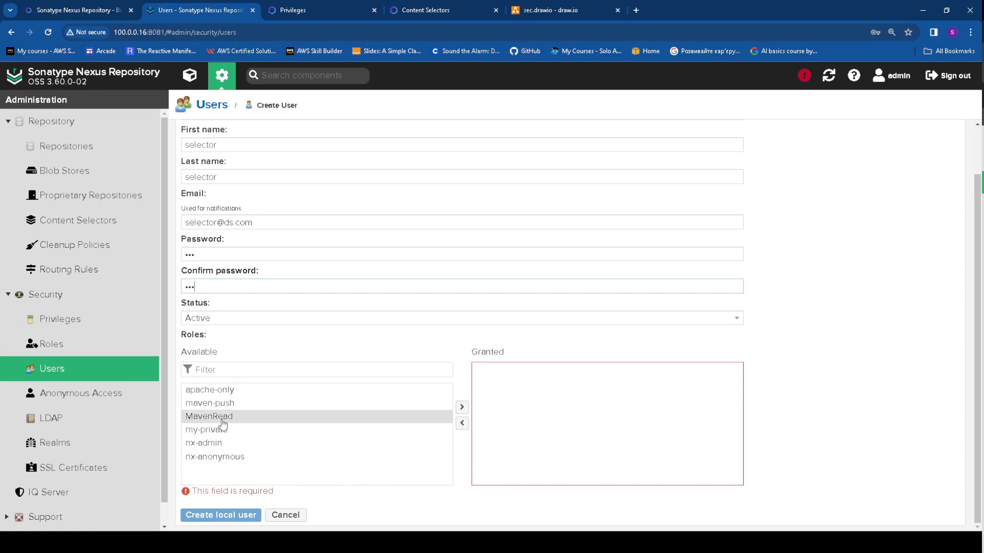
left_click(220, 391)
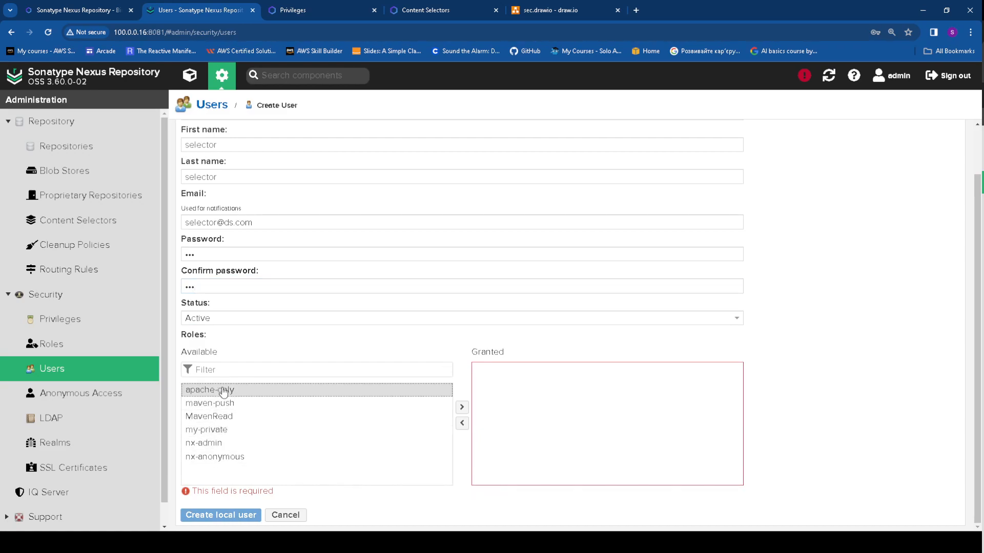
double_click(287, 395)
left_click(239, 516)
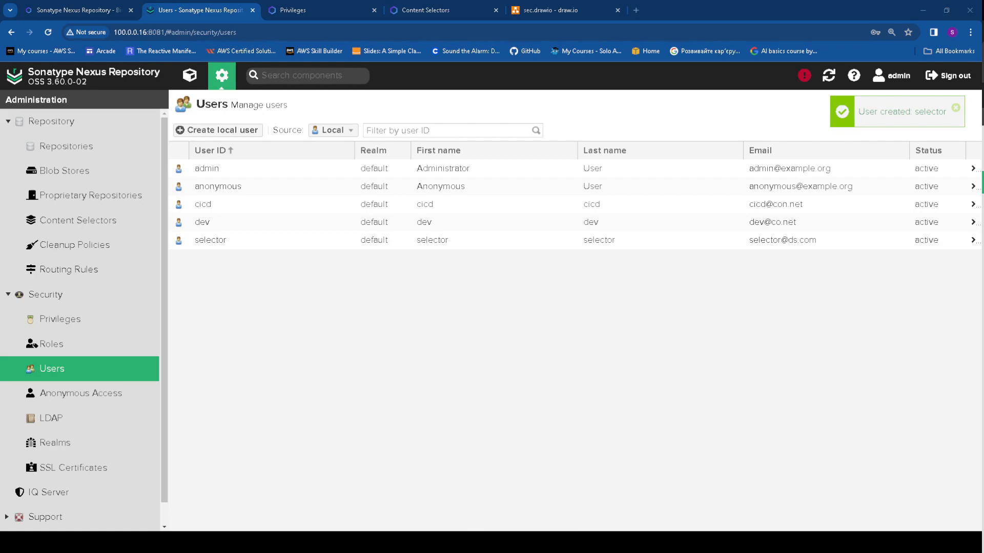
scroll(80, 317, "down", 1)
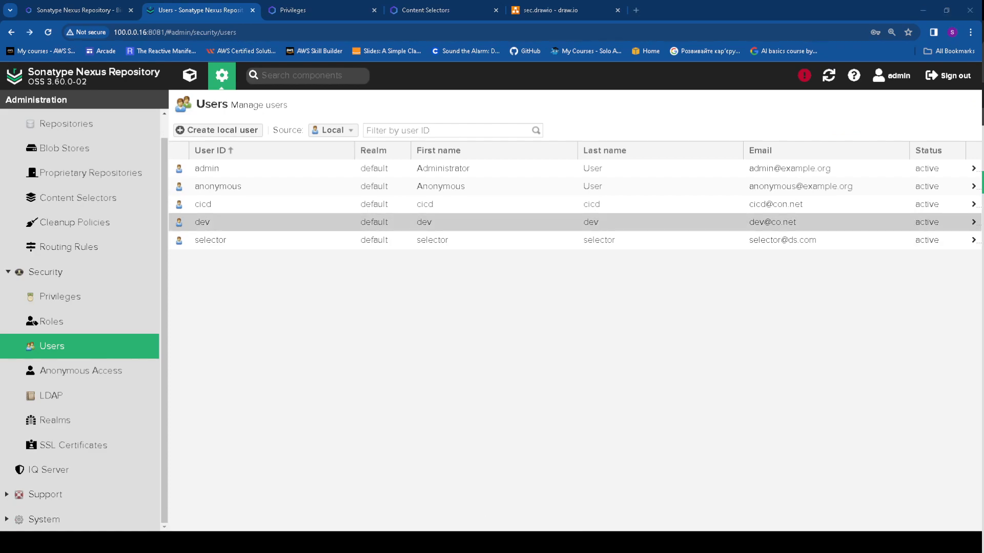
Open the selector user's details from the users list to check its roles
left_click(208, 242)
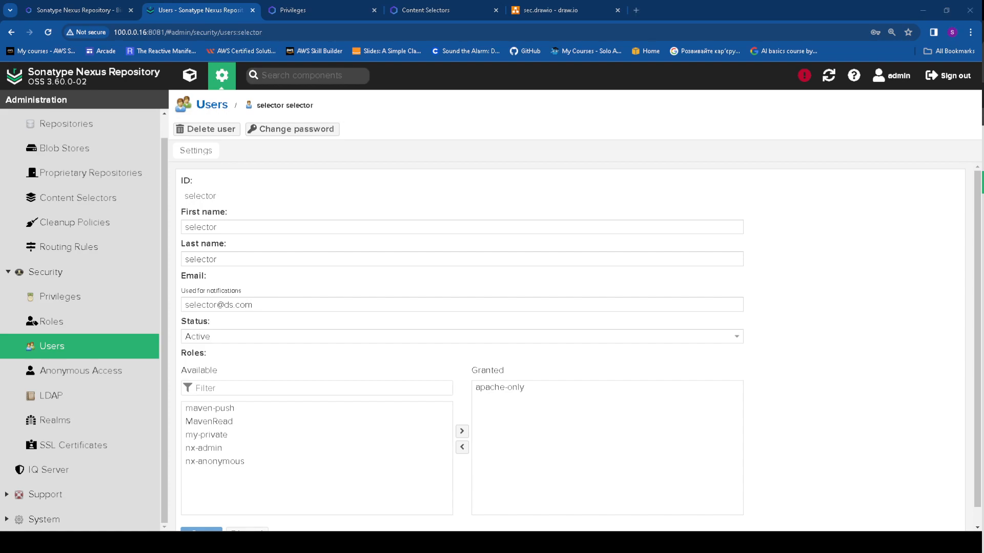
In the incognito window, sign in as selector with its password and complete authentication
key("alt+Tab")
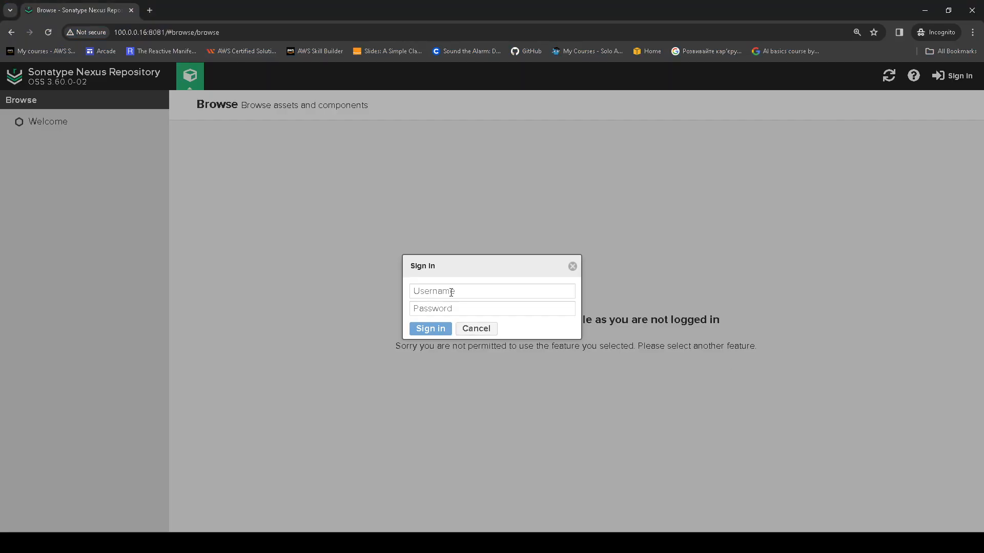
left_click(453, 290)
key("ctrl+v")
left_click(450, 308)
type("a")
left_click(436, 329)
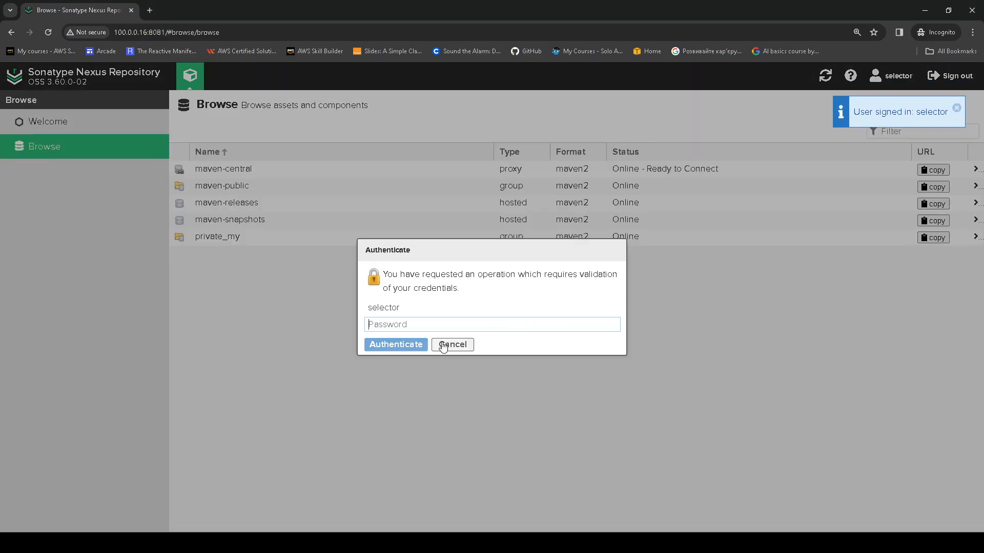
type("abc")
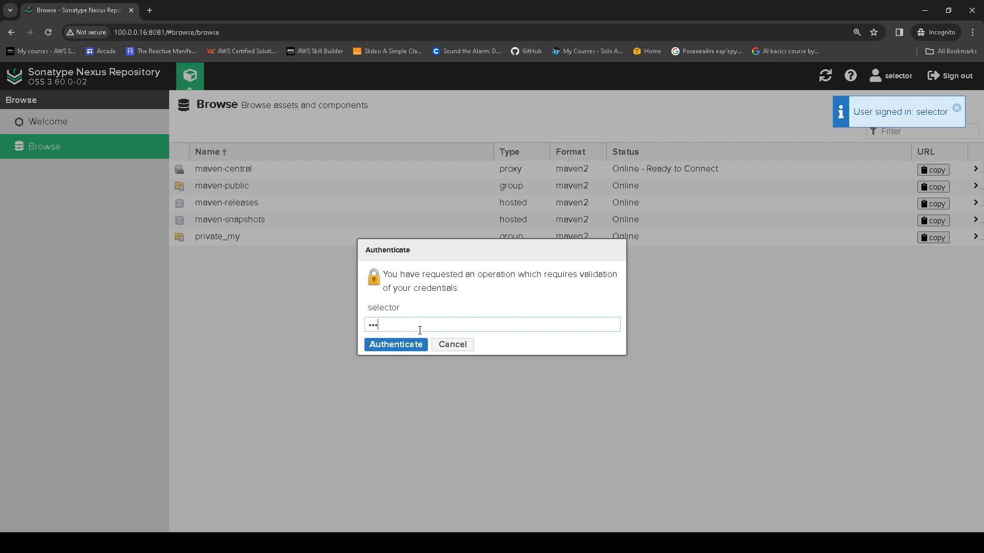
left_click(417, 345)
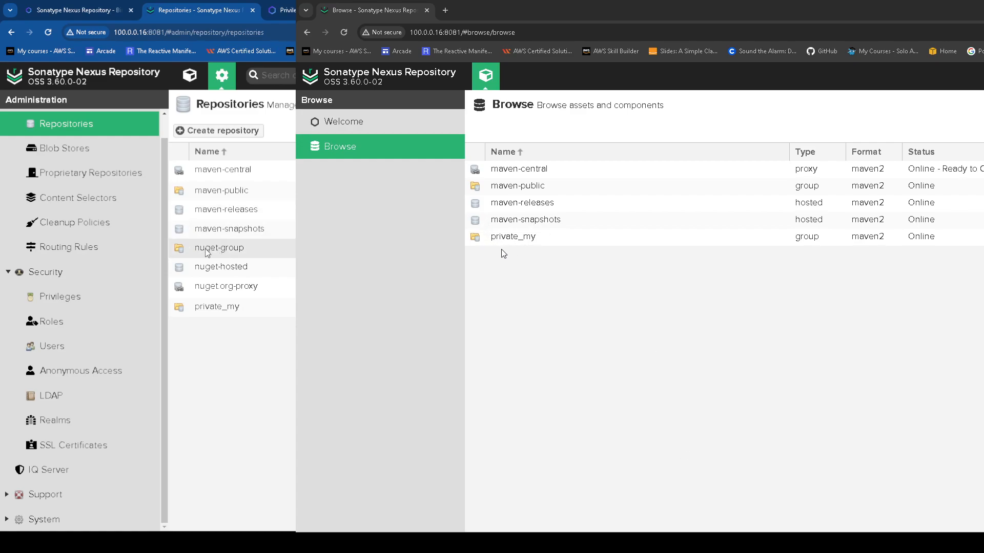
left_click(228, 251)
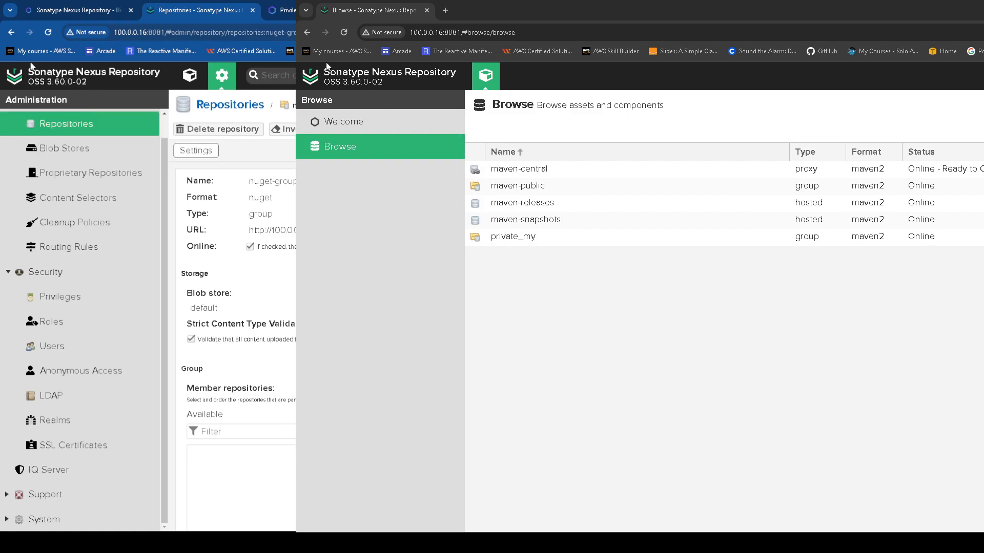
left_click(11, 33)
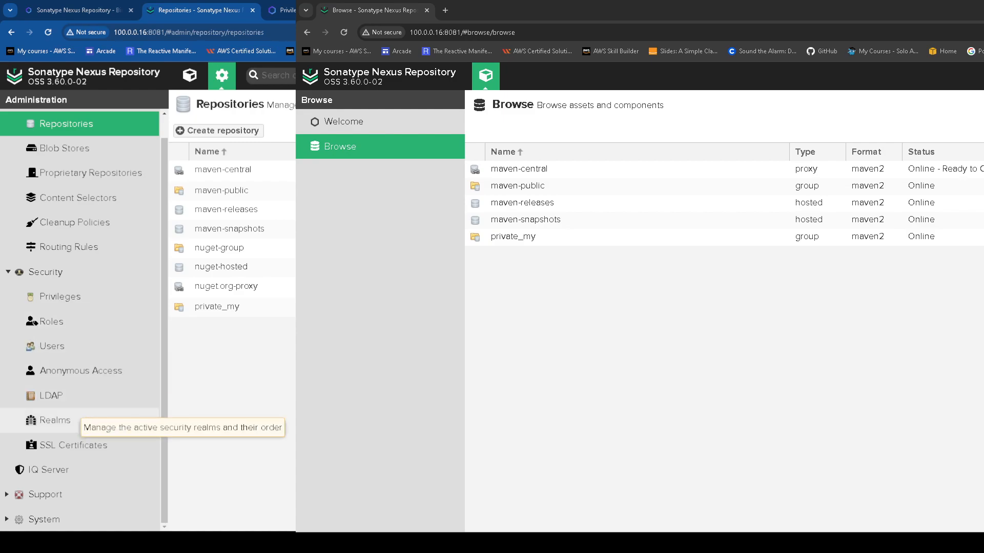
Go from Security Realms to the LDAP page and start a new LDAP connection
left_click(55, 420)
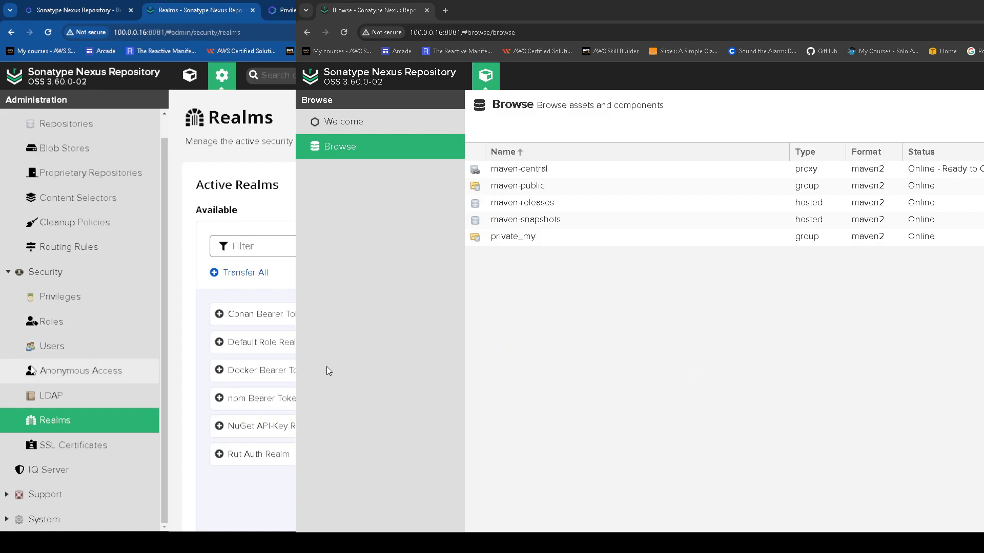
left_click(51, 396)
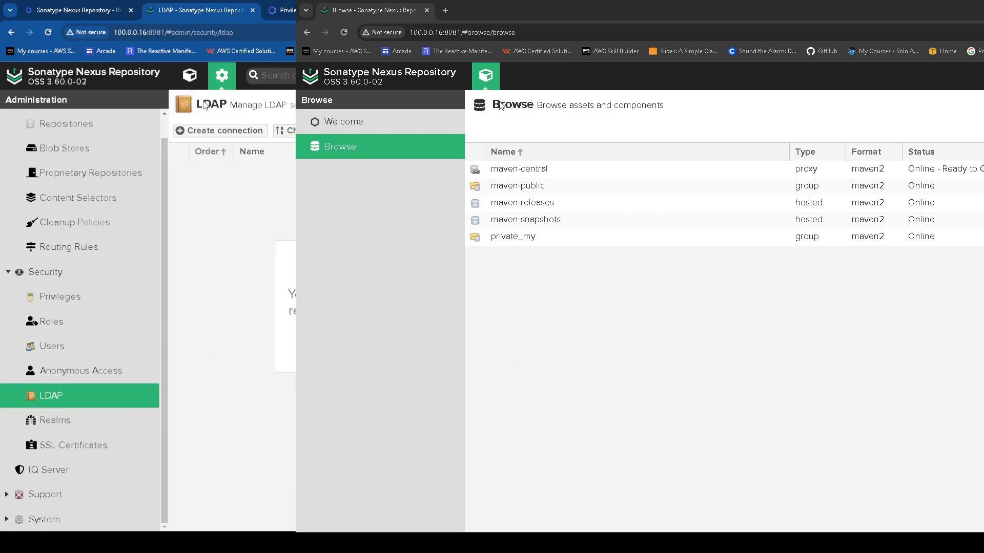
left_click(230, 131)
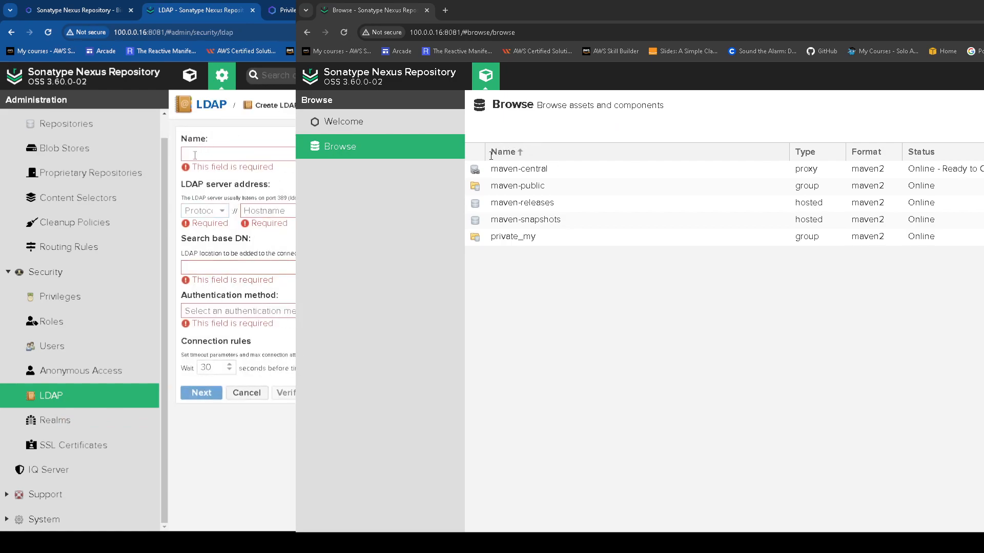